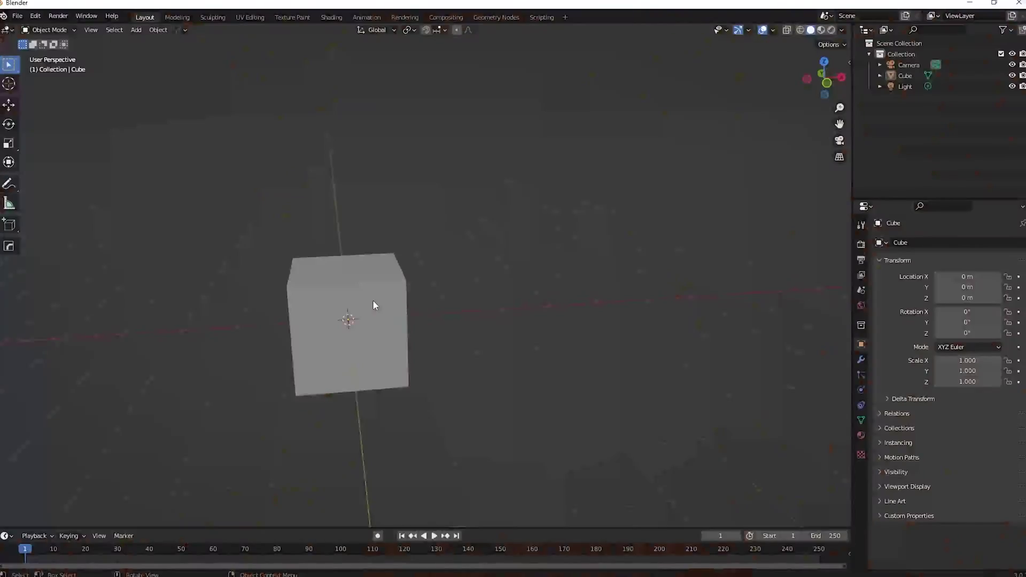
Delete the default camera, cube and light from the scene.
scroll(373, 302, "down", 3)
scroll(511, 322, "up", 2)
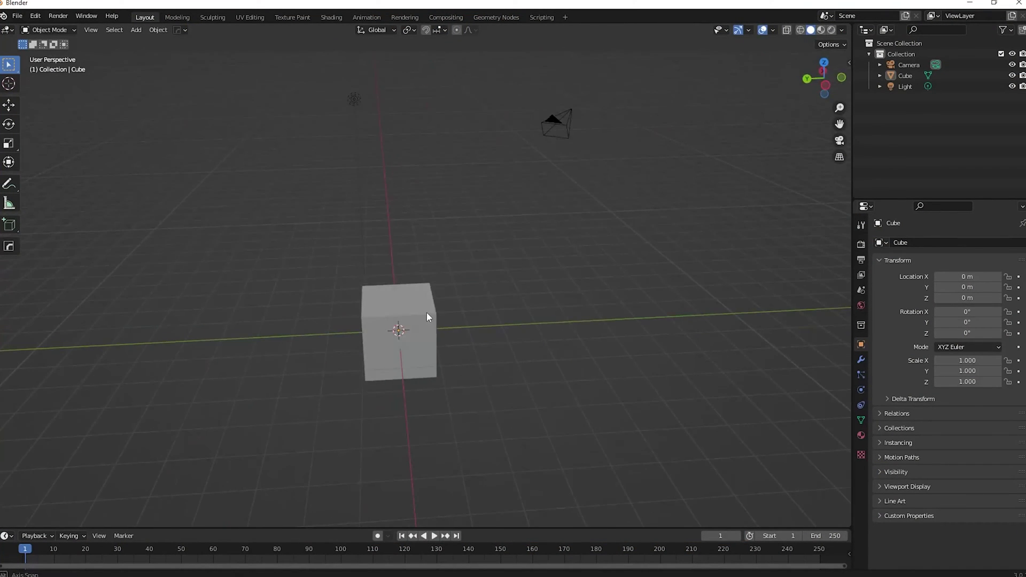
scroll(393, 300, "down", 3)
middle_click_drag(393, 300, 486, 316)
scroll(485, 316, "up", 3)
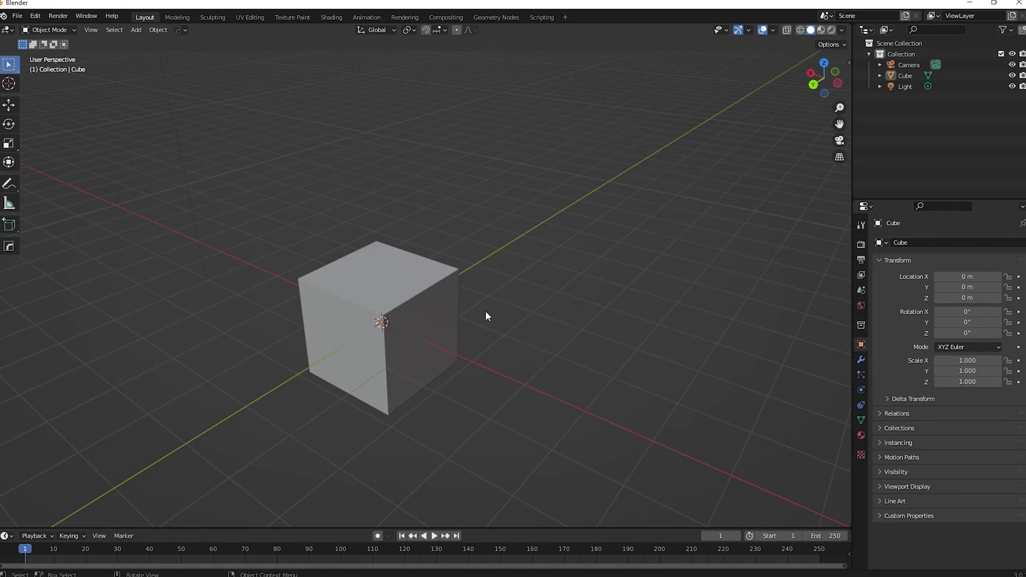
scroll(485, 315, "down", 4)
key("a")
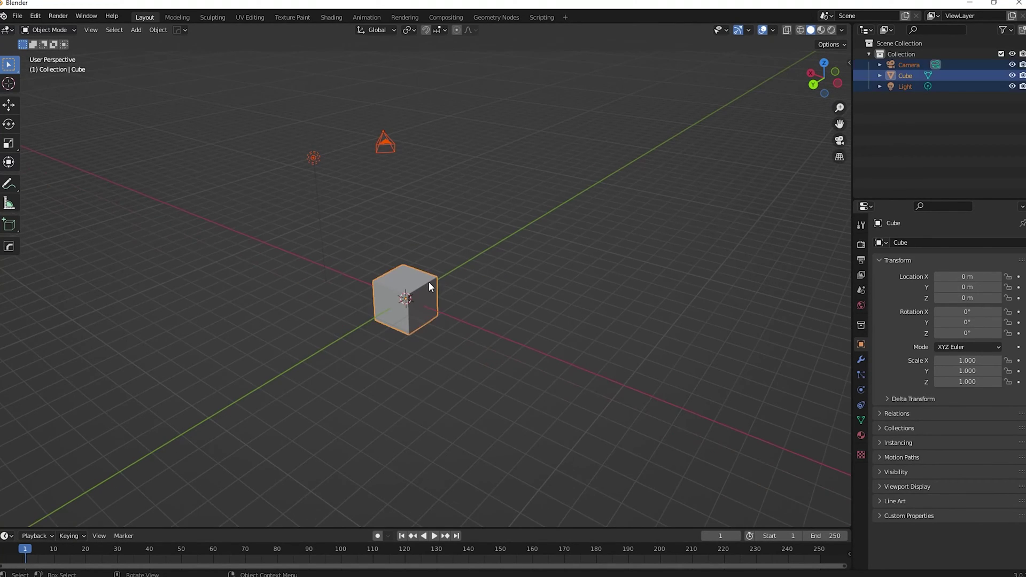
key("x")
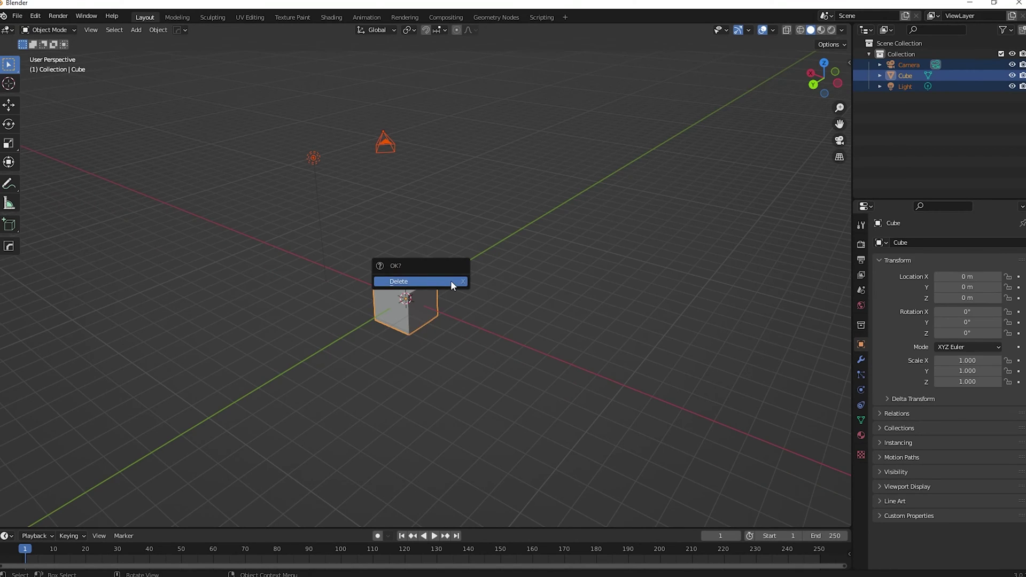
left_click(450, 282)
Add a plane mesh at the world origin.
middle_click_drag(398, 297, 441, 295)
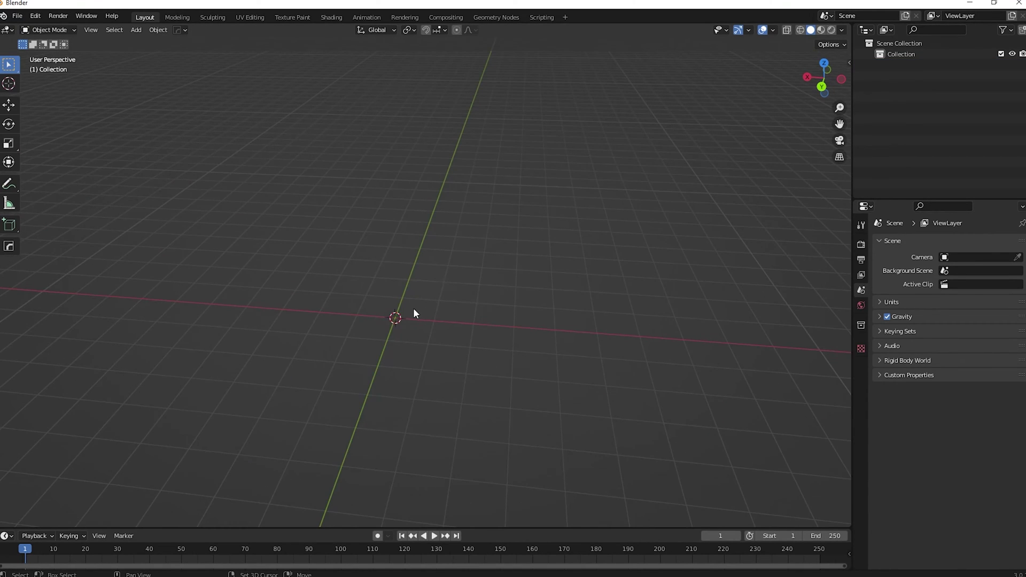
key("shift+a")
mouse_move(413, 308)
left_click(453, 30)
middle_click_drag(443, 319, 428, 338)
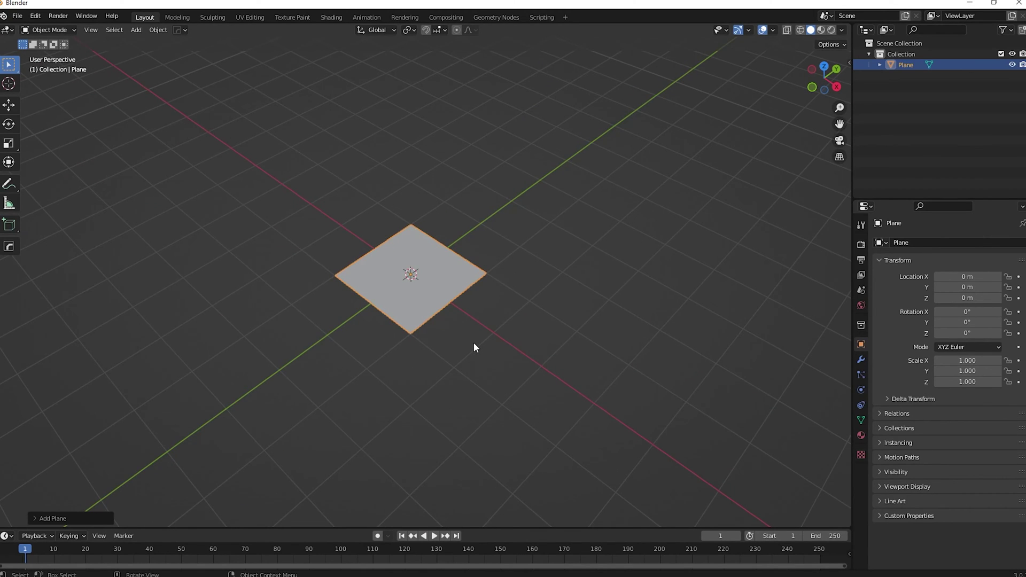
Scale the plane up uniformly to about 3.02.
key("s")
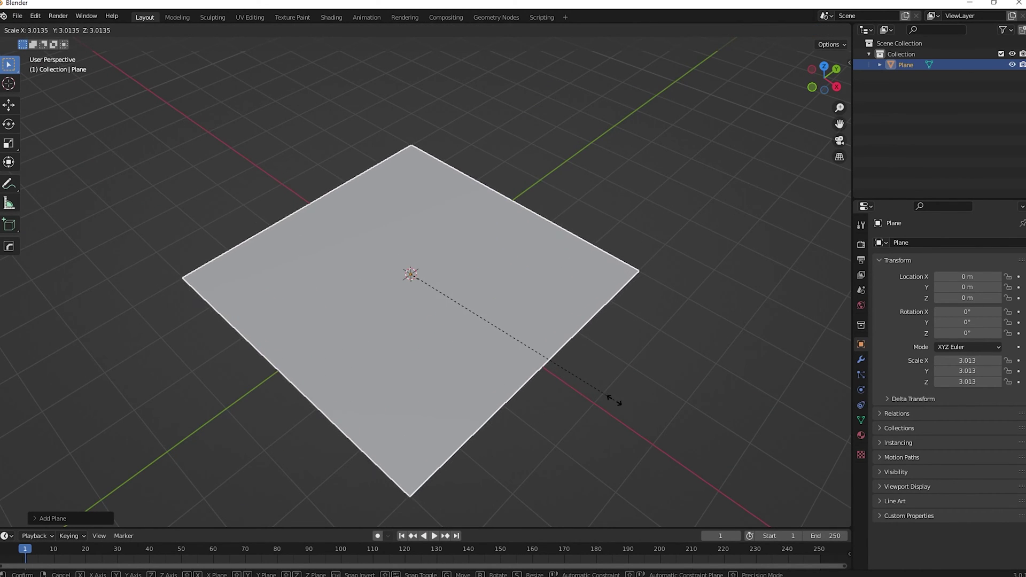
left_click(679, 425)
middle_click_drag(595, 390, 500, 359)
scroll(499, 360, "up", 4)
key("s")
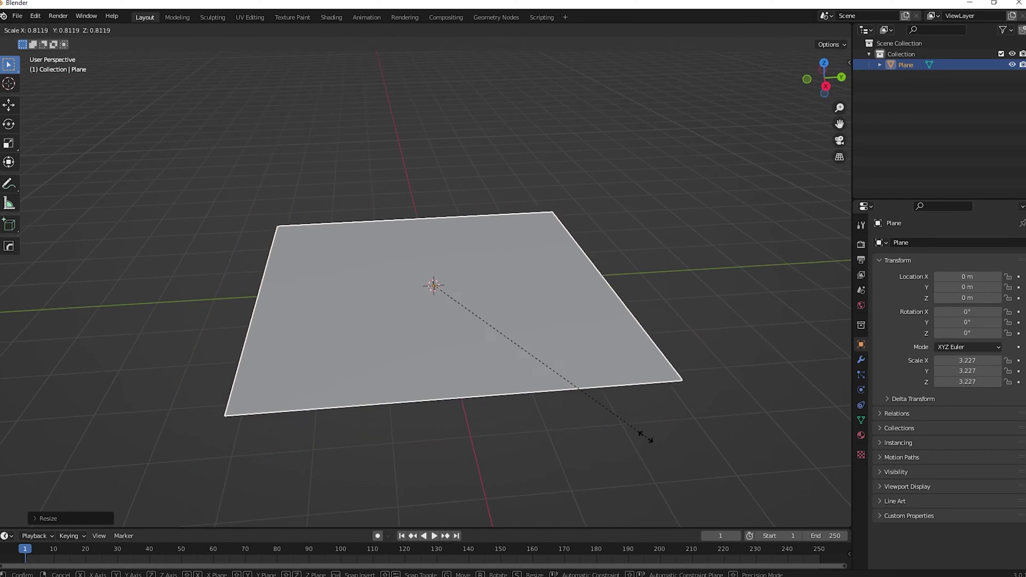
left_click(632, 425)
Add a UV sphere and raise it along Z to about 4.45 m above the plane.
middle_click_drag(632, 425, 454, 323)
scroll(444, 317, "up", 4)
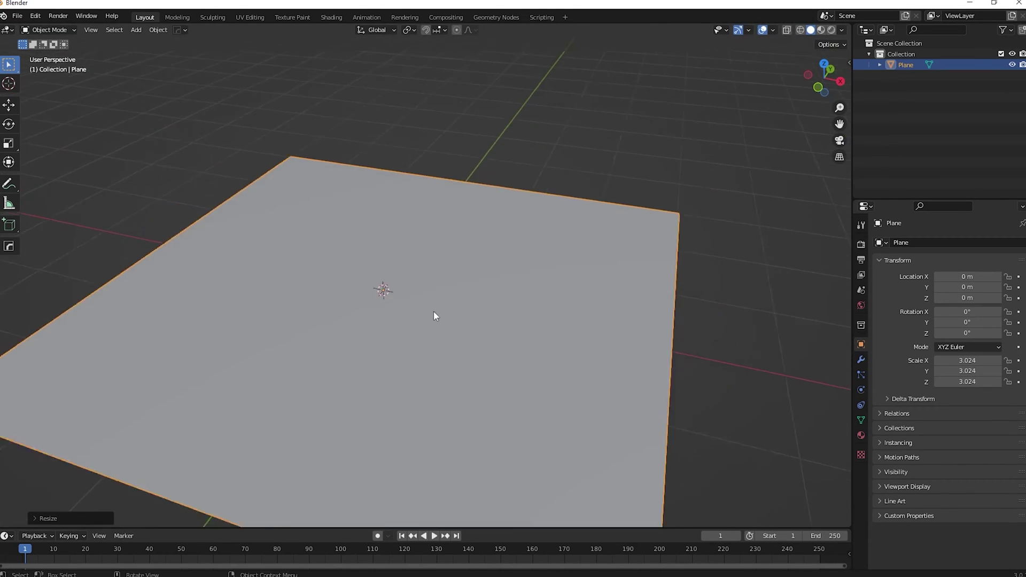
scroll(434, 312, "down", 4)
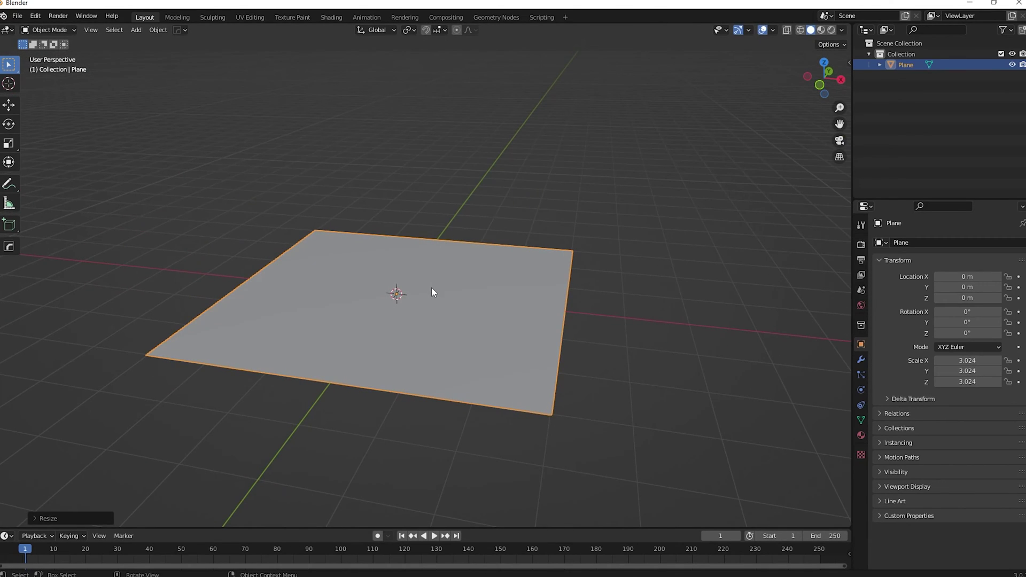
key("shift+a")
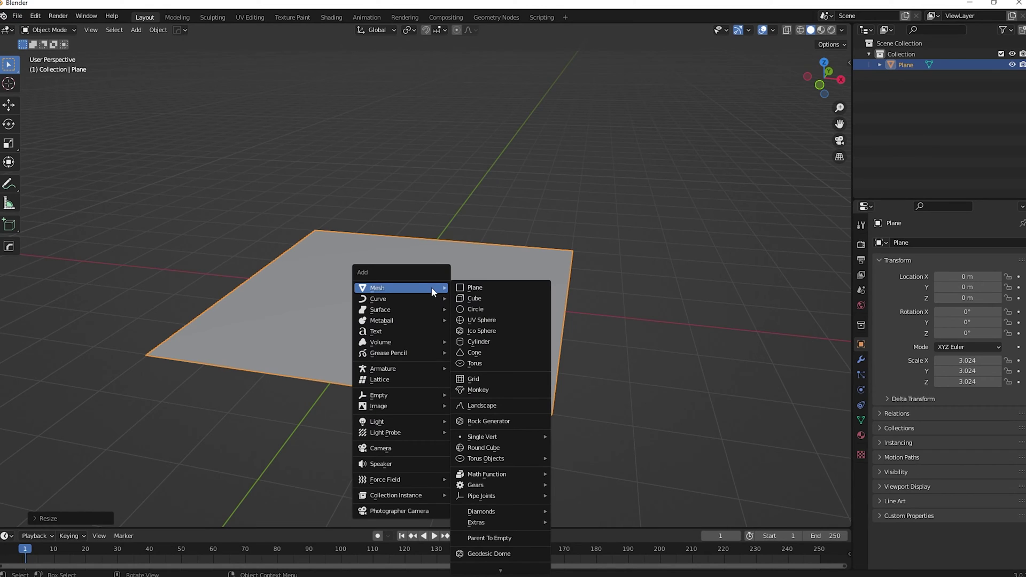
left_click(472, 320)
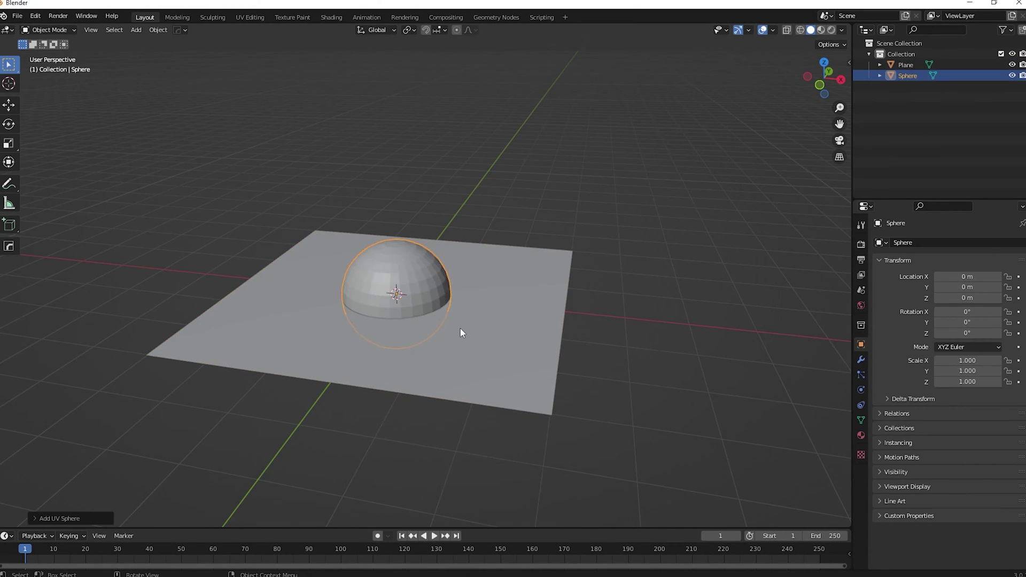
scroll(462, 332, "down", 3)
key("g")
key("z")
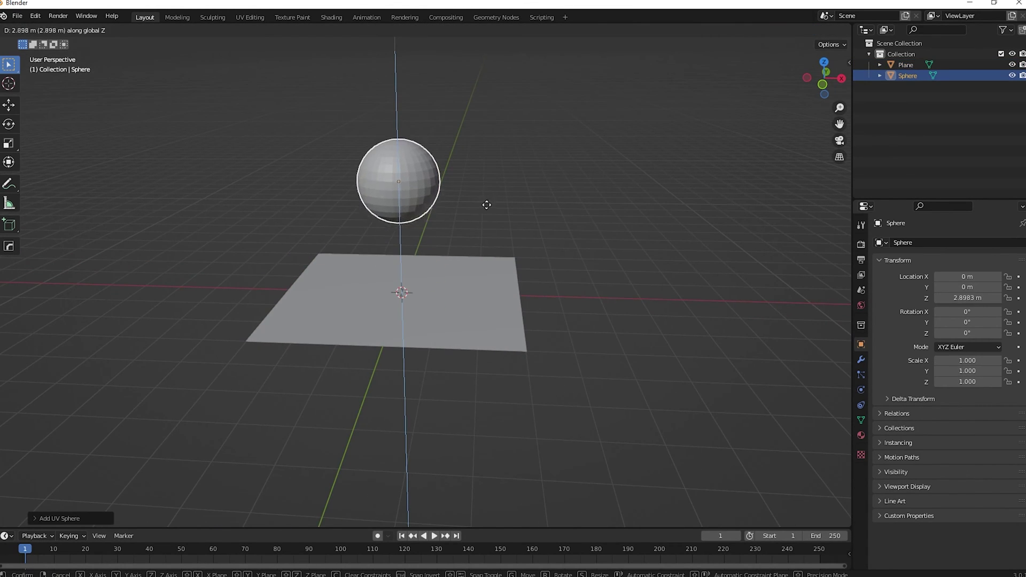
left_click(493, 146)
Move the sphere about 2.05 m along Y and scale it down to about 0.73.
middle_click_drag(486, 293, 561, 331)
key("g")
key("y")
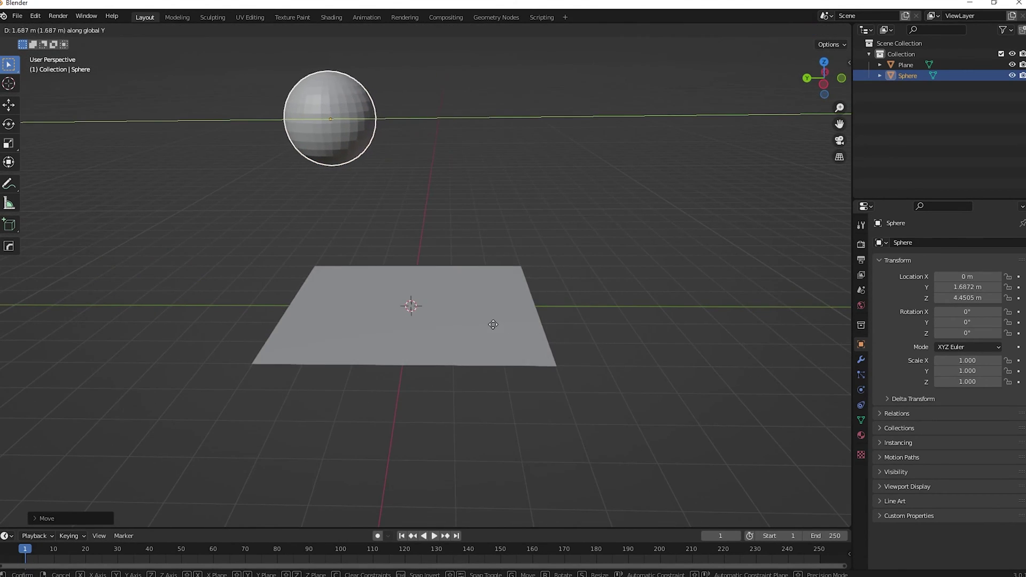
left_click(475, 318)
middle_click_drag(476, 317, 394, 306)
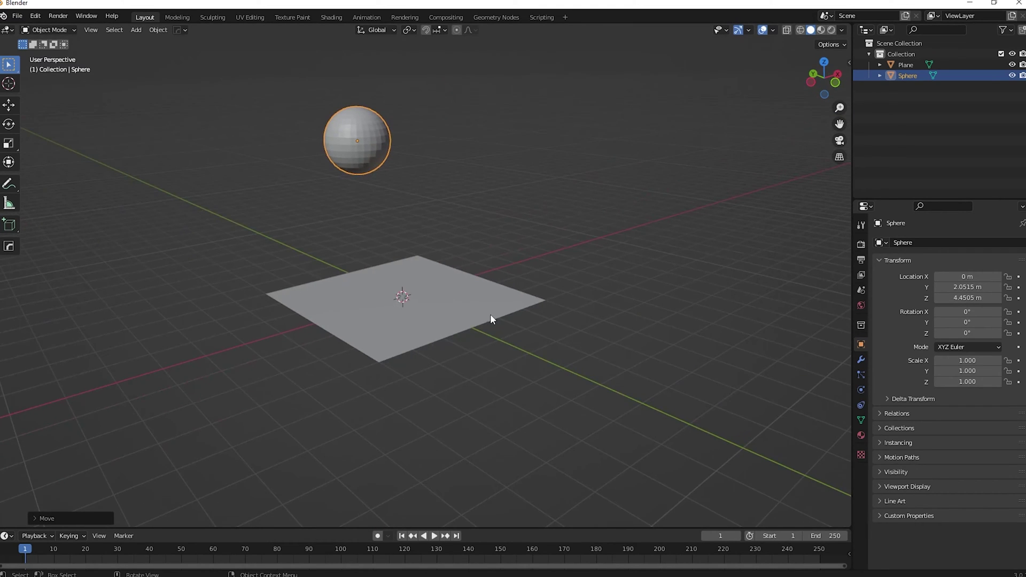
key("s")
left_click(540, 301)
Tilt the plane about -21.5° around the Y axis to form a ramp.
left_click(422, 328)
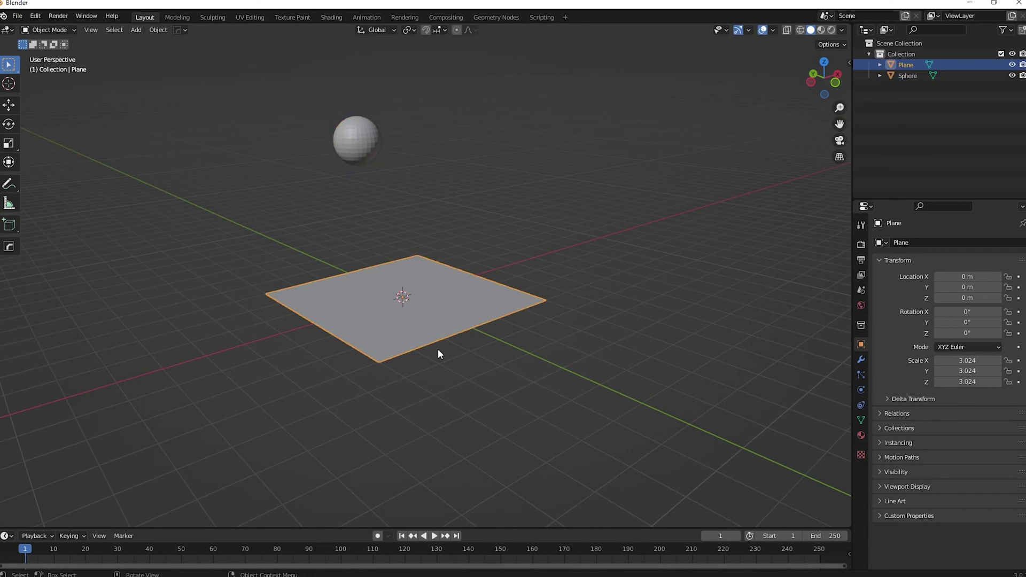
middle_click_drag(424, 339, 444, 314)
key("r")
key("x")
key("y")
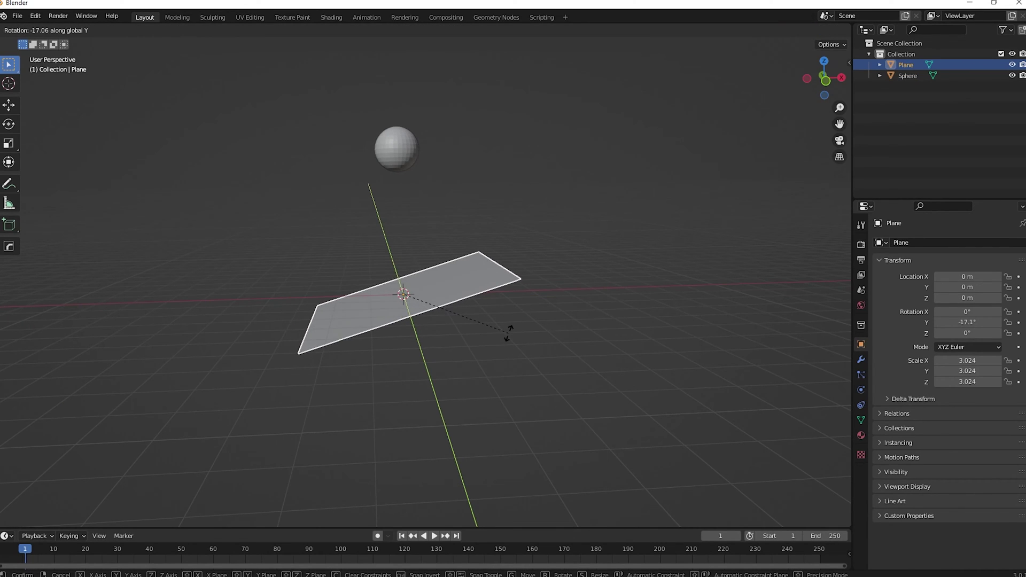
left_click(509, 322)
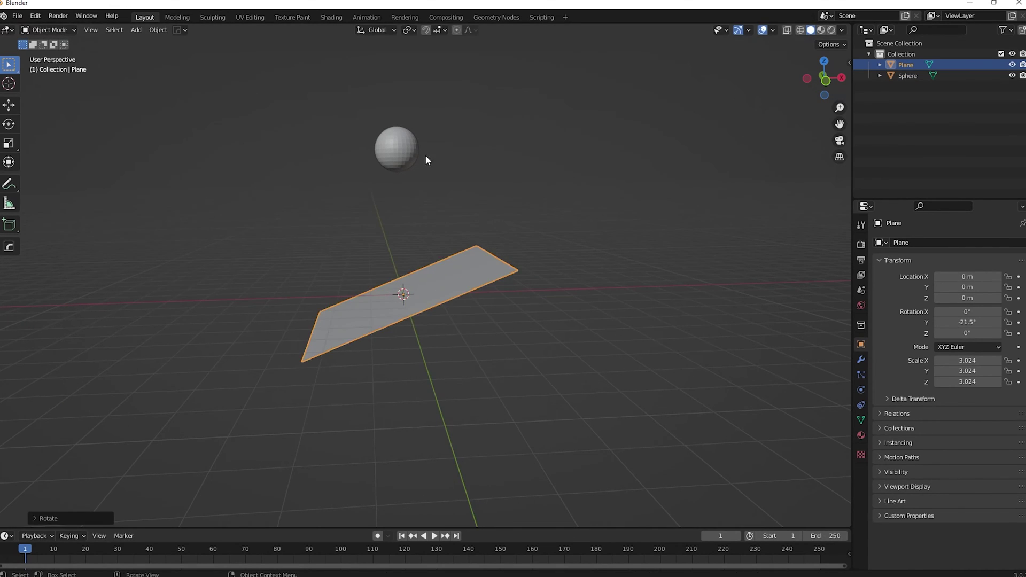
Move the sphere along Y to about -1.07 m and along X to about 1.45 m, towards the ramp's raised end.
left_click(418, 156)
middle_click_drag(424, 374, 456, 367)
key("g")
key("y")
left_click(486, 415)
key("g")
key("x")
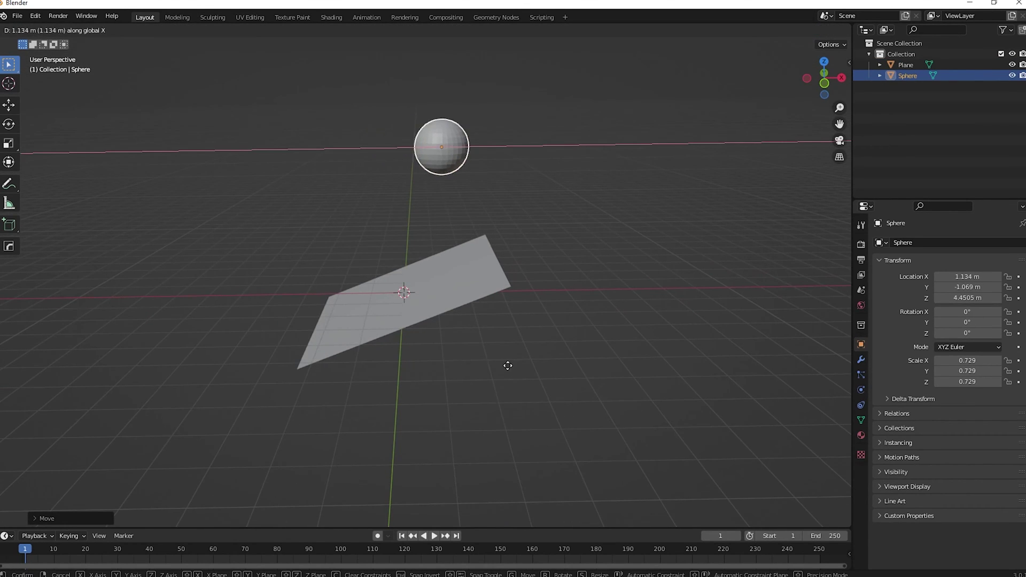
left_click(466, 384)
Move the sphere along Y to about -0.04 m, near the ramp's centreline, and scale it down to about 0.63.
middle_click_drag(466, 384, 291, 353)
key("g")
key("y")
left_click(465, 427)
key("s")
left_click(554, 384)
middle_click_drag(554, 384, 404, 374)
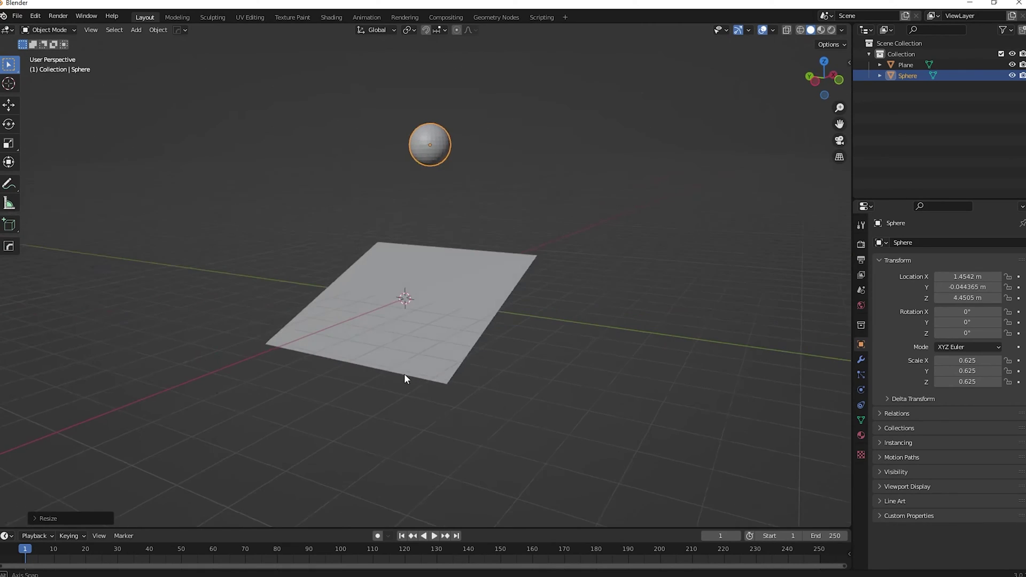
Add rigid body physics to the plane and set its type to Passive.
left_click(404, 374)
middle_click_drag(503, 368, 427, 379)
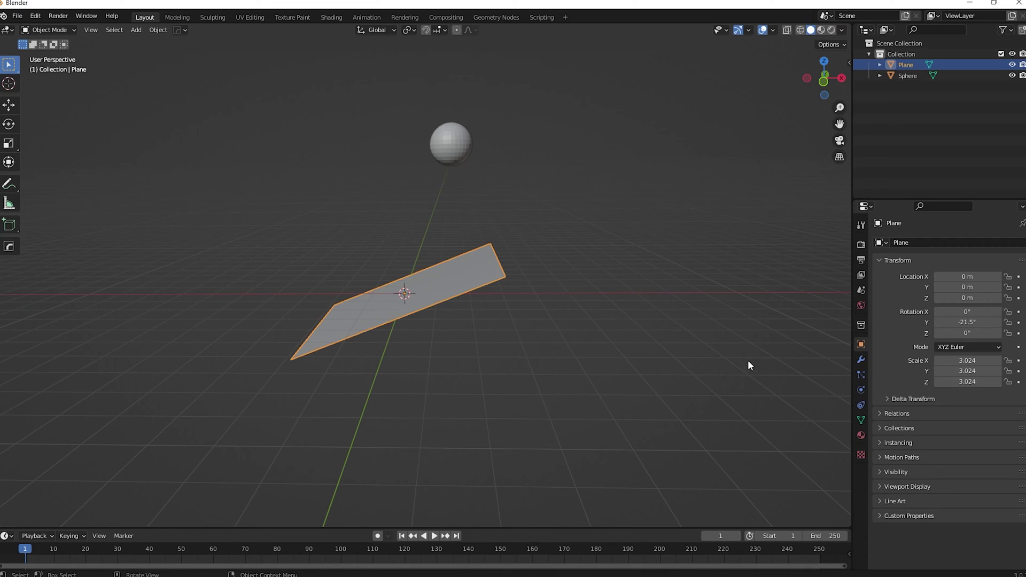
left_click(861, 390)
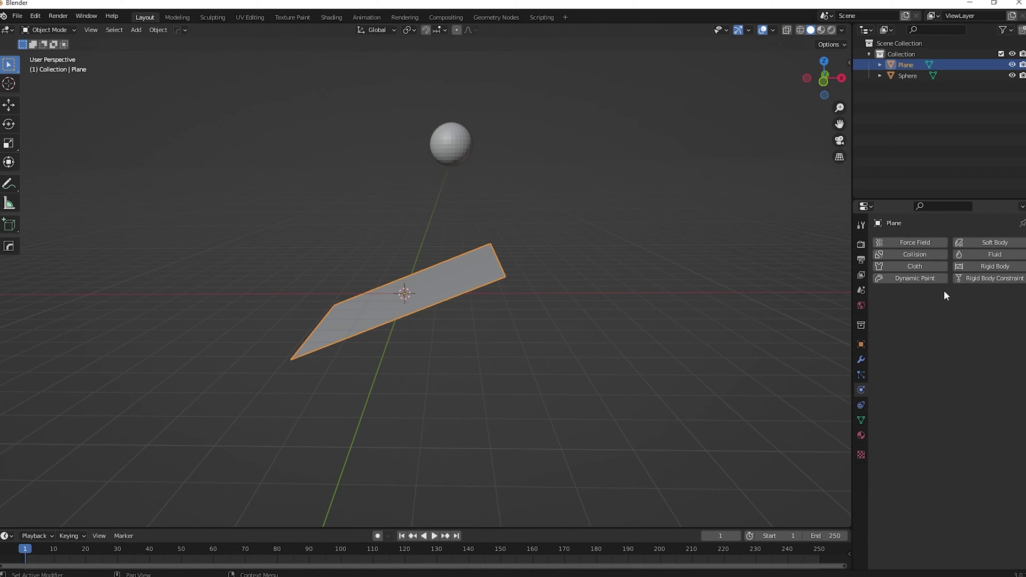
left_click(992, 267)
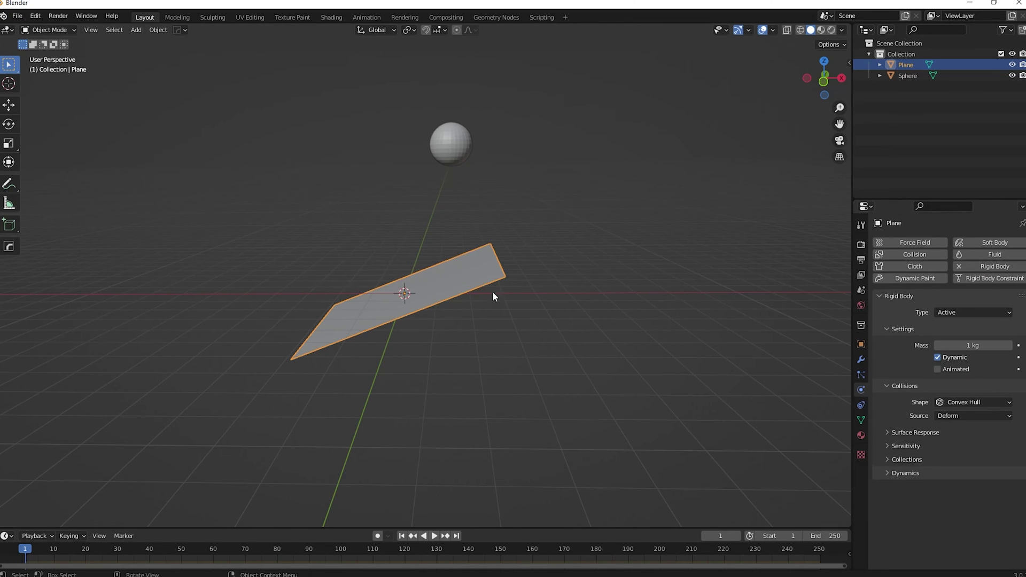
left_click(947, 318)
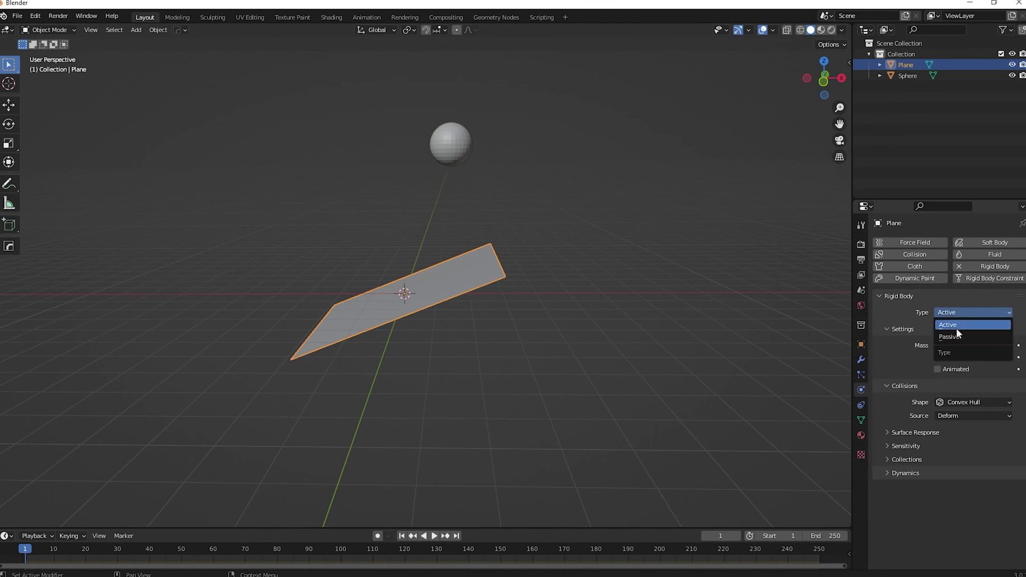
left_click(954, 328)
Add rigid body physics of type Active to the sphere and shade it smooth.
left_click(458, 152)
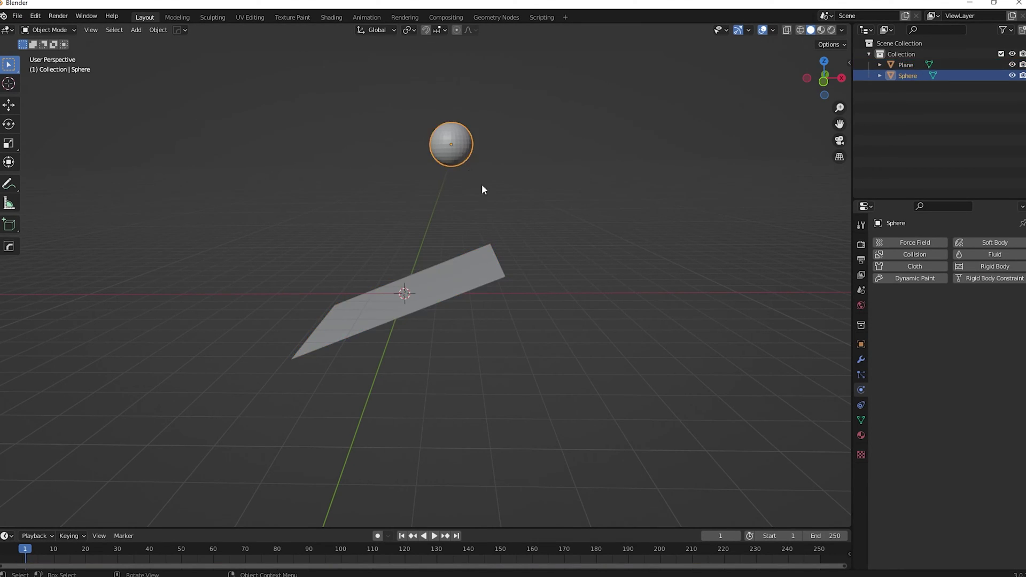
left_click(992, 267)
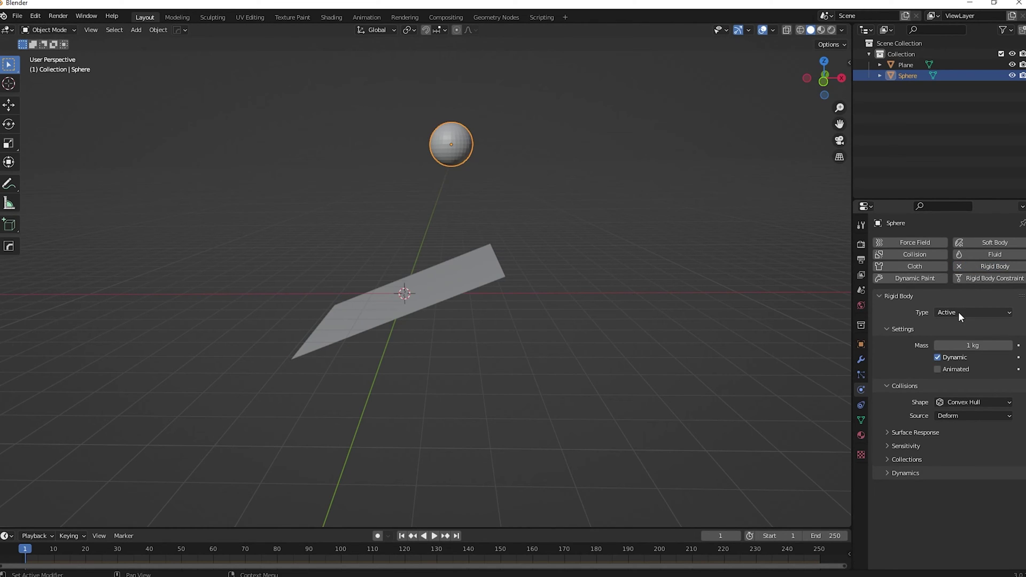
middle_click_drag(480, 319, 426, 185)
right_click(424, 171)
left_click(425, 174)
Select the plane, play the simulation to check how the sphere falls onto the ramp, and rewind to frame 0.
middle_click_drag(493, 257, 414, 305)
left_click(443, 293)
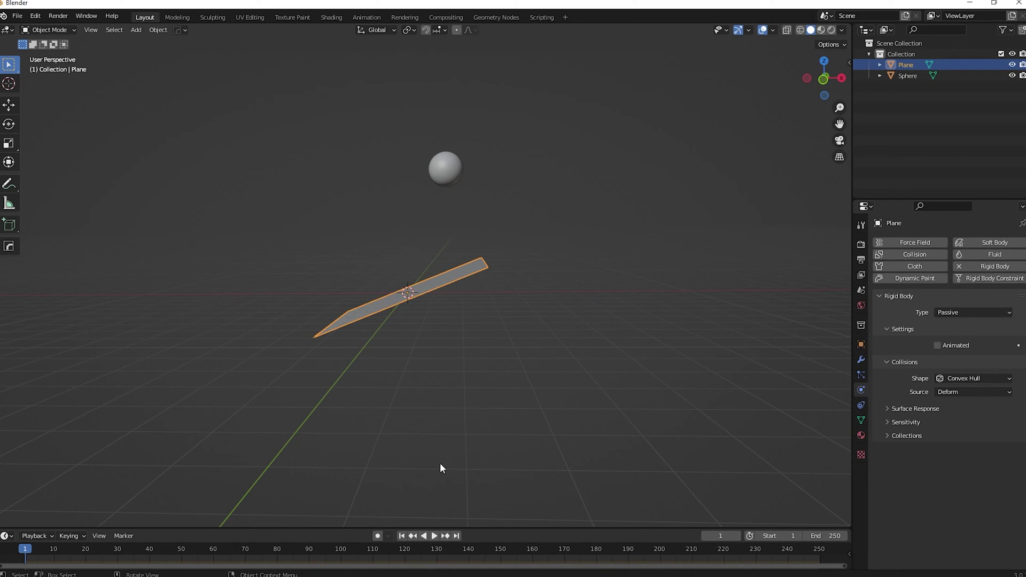
key("space")
middle_click_drag(441, 465, 478, 447)
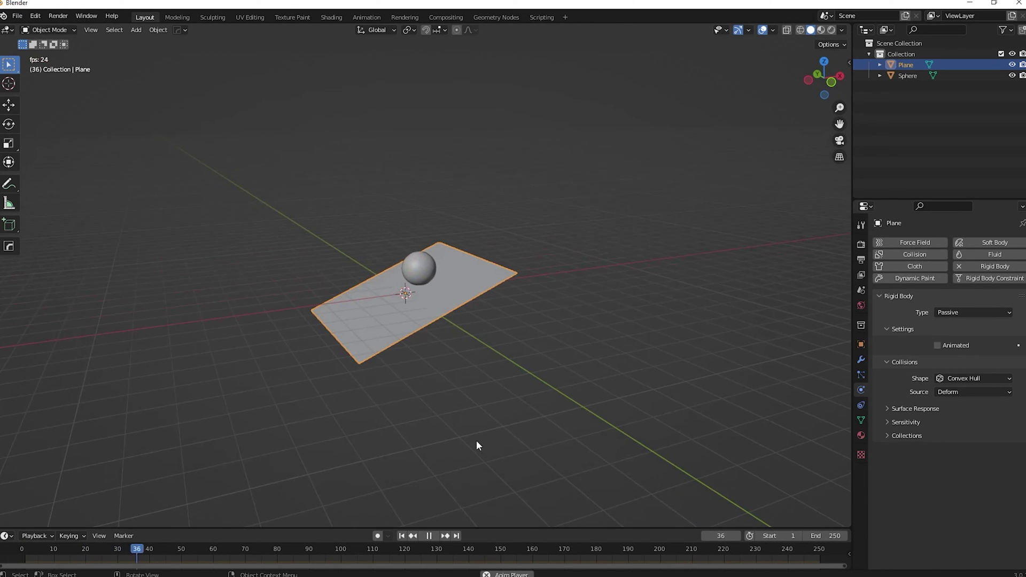
key("space")
left_click_drag(209, 552, 21, 541)
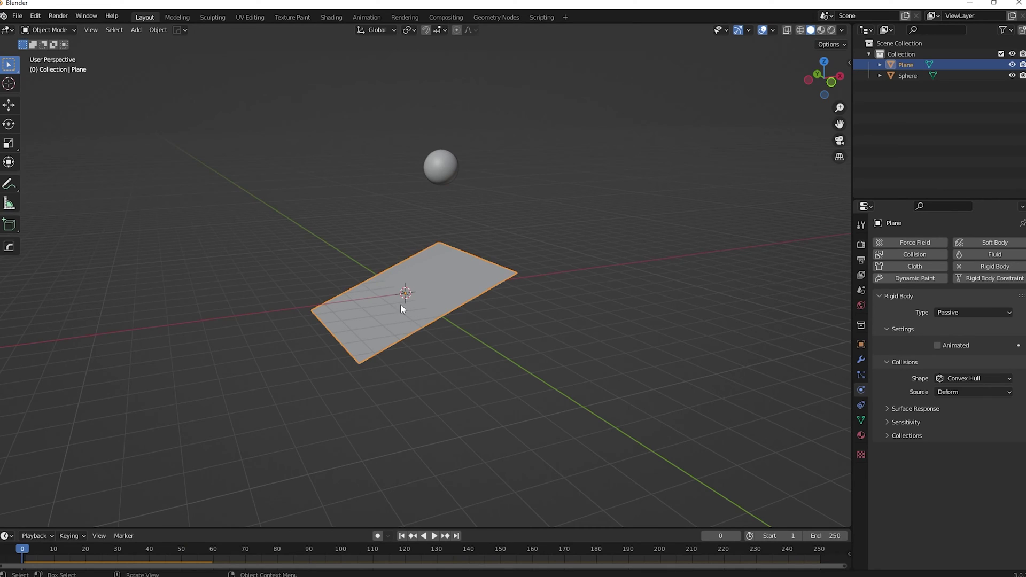
Select the sphere, replay the simulation to examine its roll down the ramp, and return to frame 0.
left_click(438, 164)
key("space")
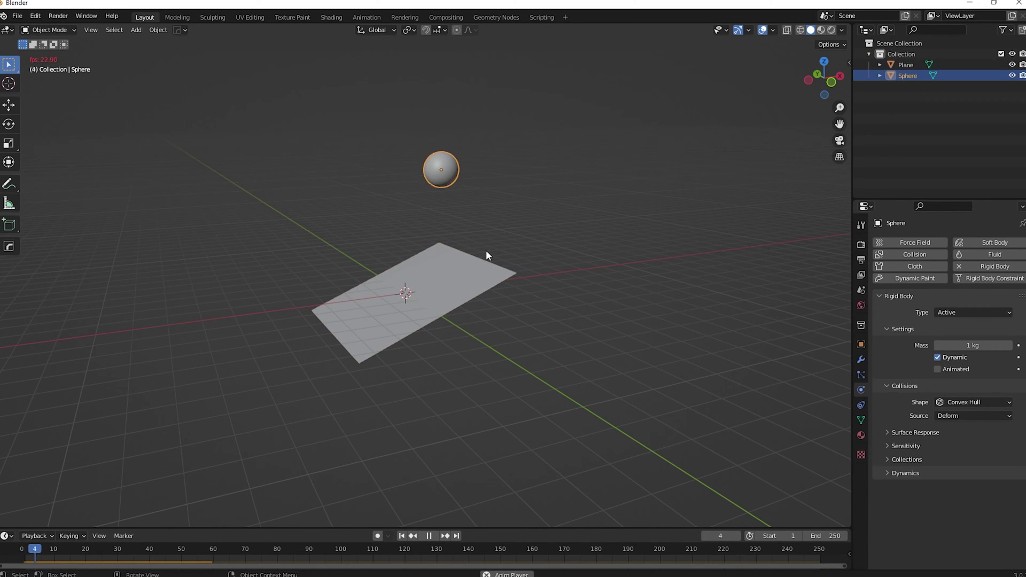
middle_click_drag(424, 289, 399, 289)
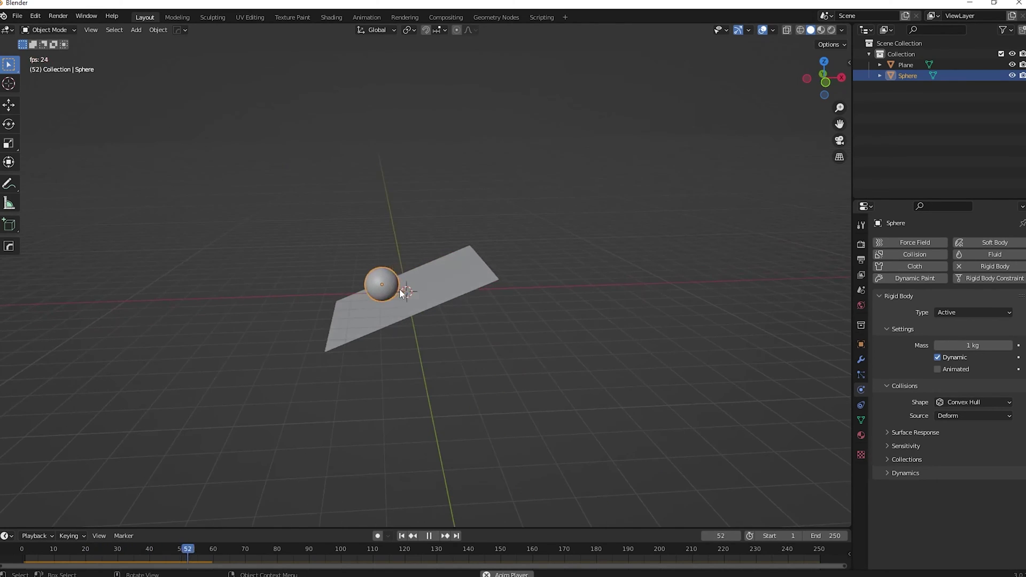
key("space")
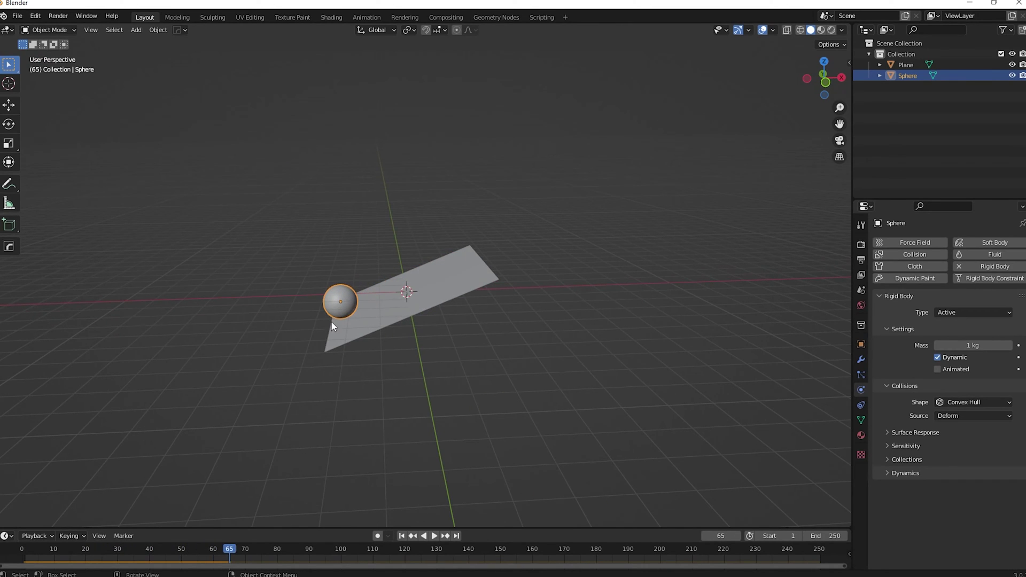
left_click_drag(227, 547, 22, 549)
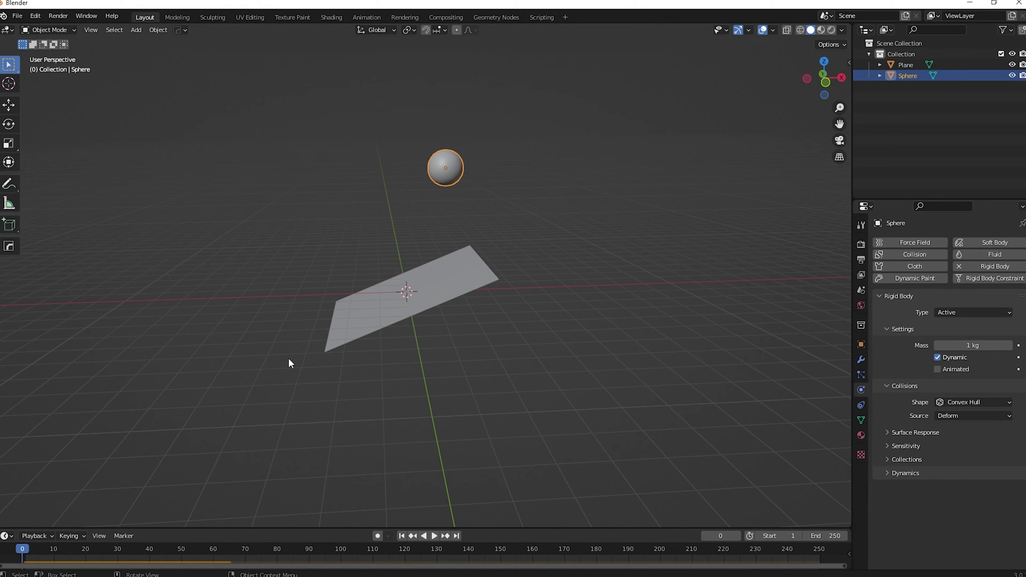
Scale the sphere down slightly and select the plane.
middle_click_drag(343, 294, 410, 310)
key("s")
left_click(534, 293)
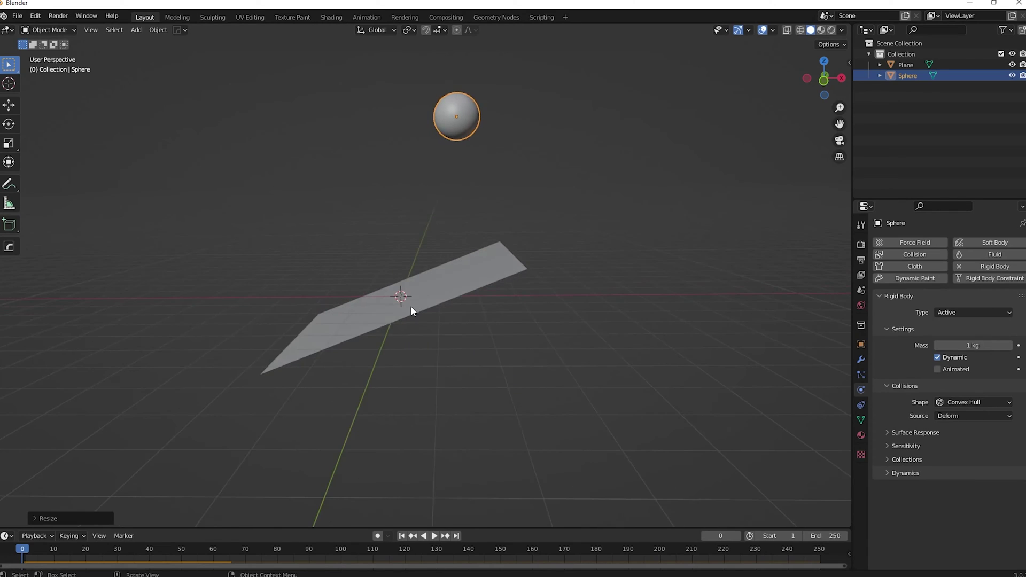
left_click(411, 308)
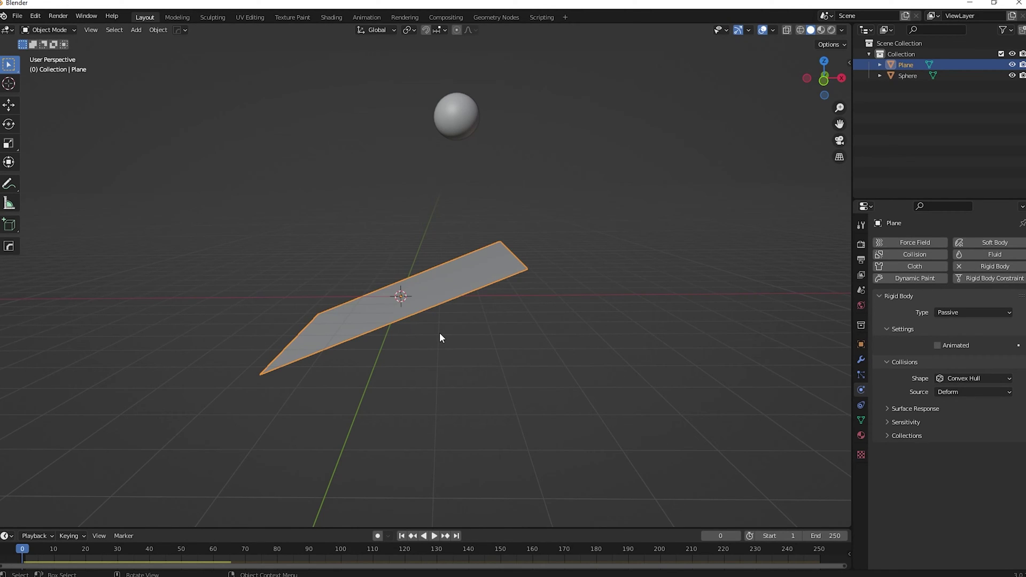
Duplicate the tilted plane and move the copy up along the global Z axis by about 0.44 m.
key("shift")
key("shift+d")
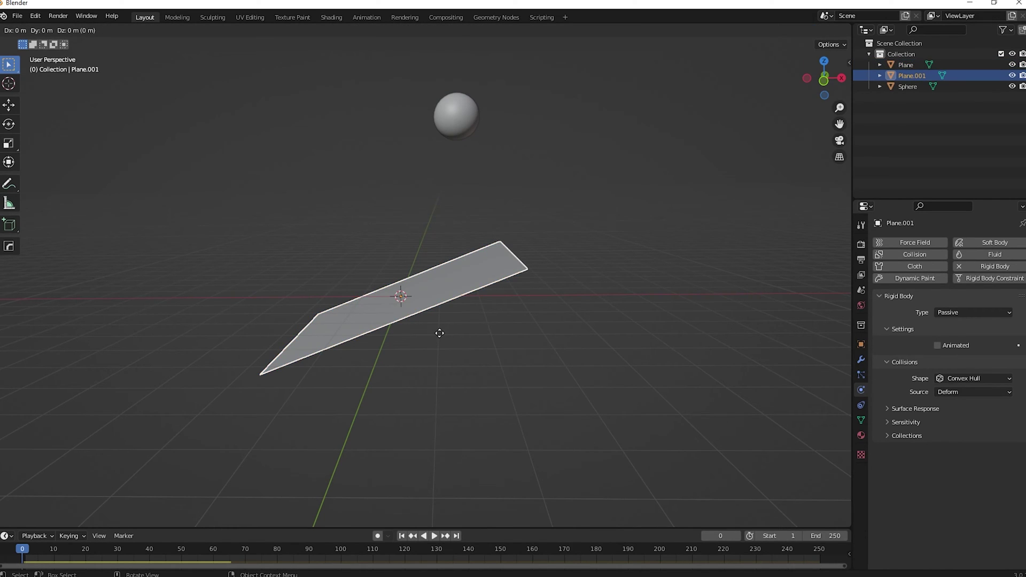
key("z")
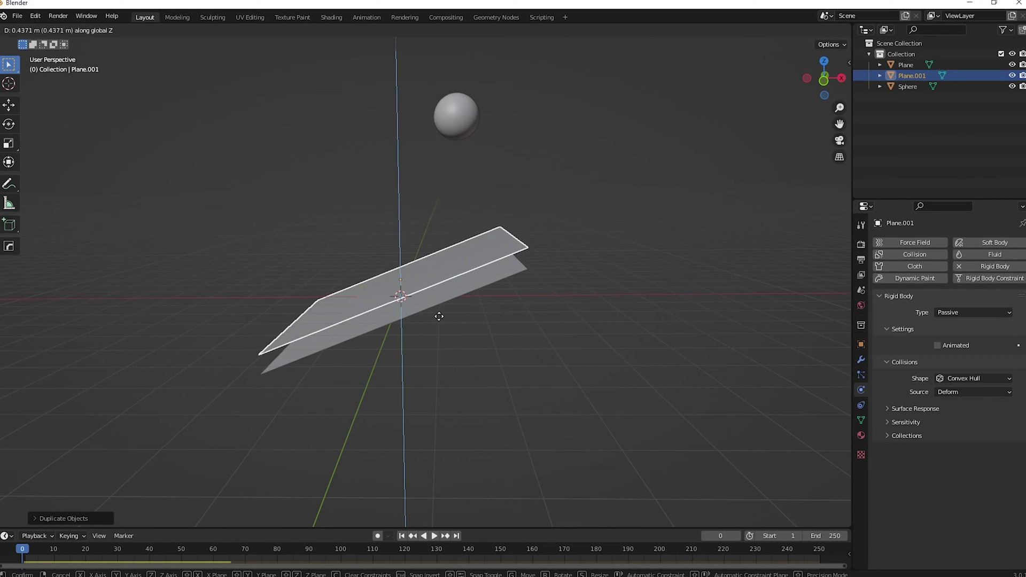
left_click(439, 316)
Rename the duplicated plane as displacement.
double_click(912, 75)
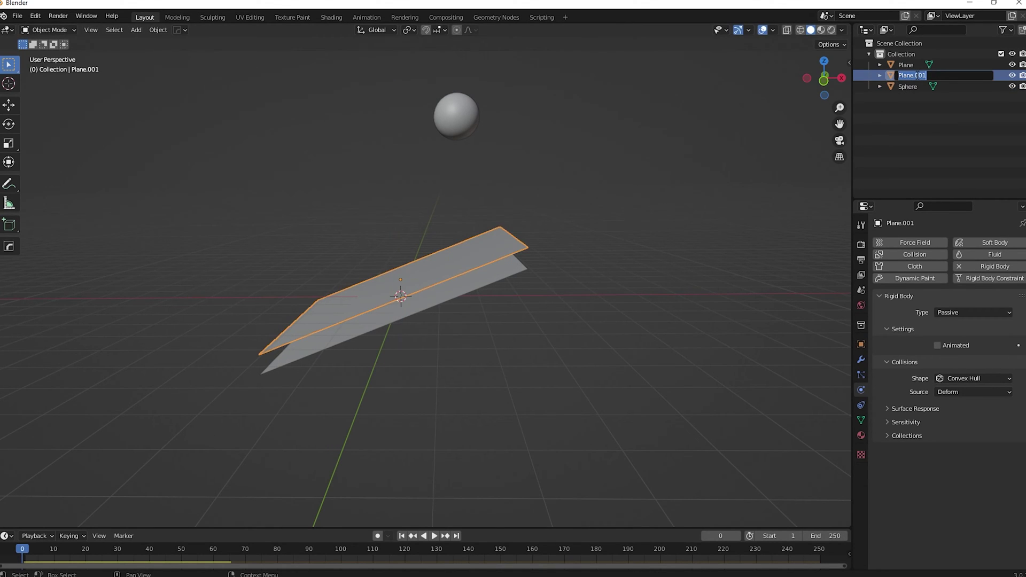
type("c")
type("isplacem")
type("w")
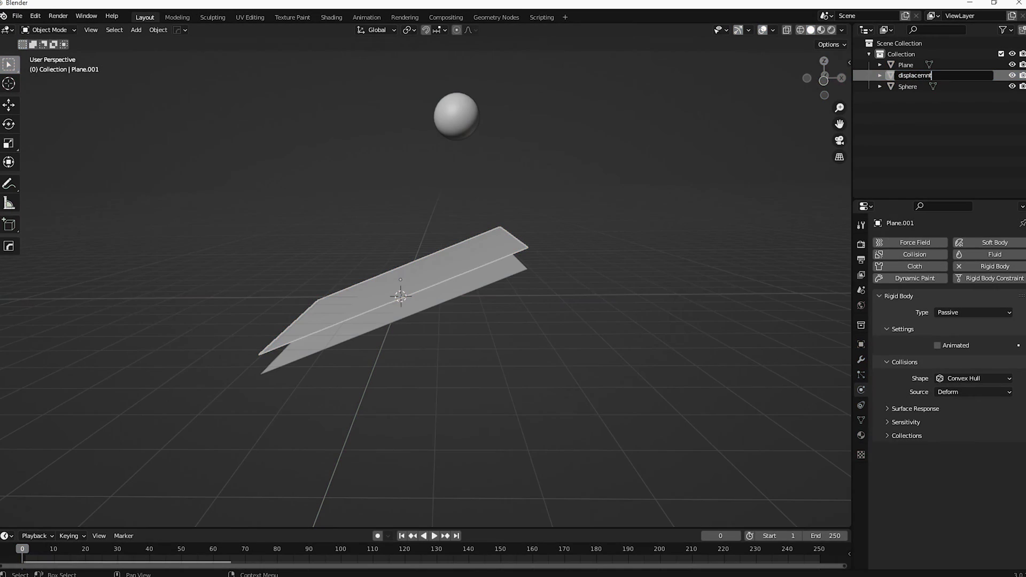
type("nt")
key("BackSpace")
key("BackSpace")
type("r")
key("BackSpace")
key("BackSpace")
type("ent")
key("Return")
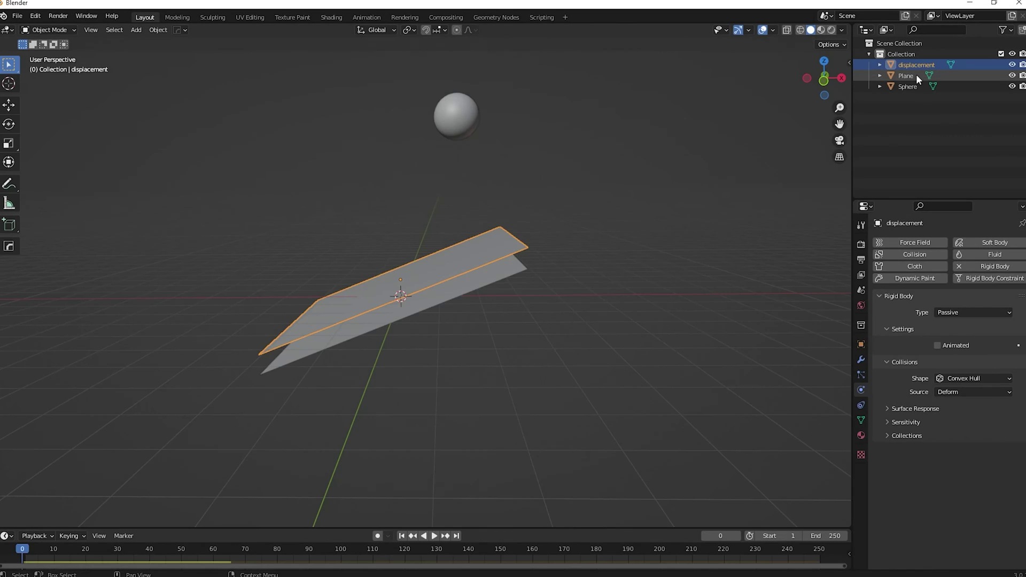
Remove the rigid body physics from the displacement plane.
left_click(909, 89)
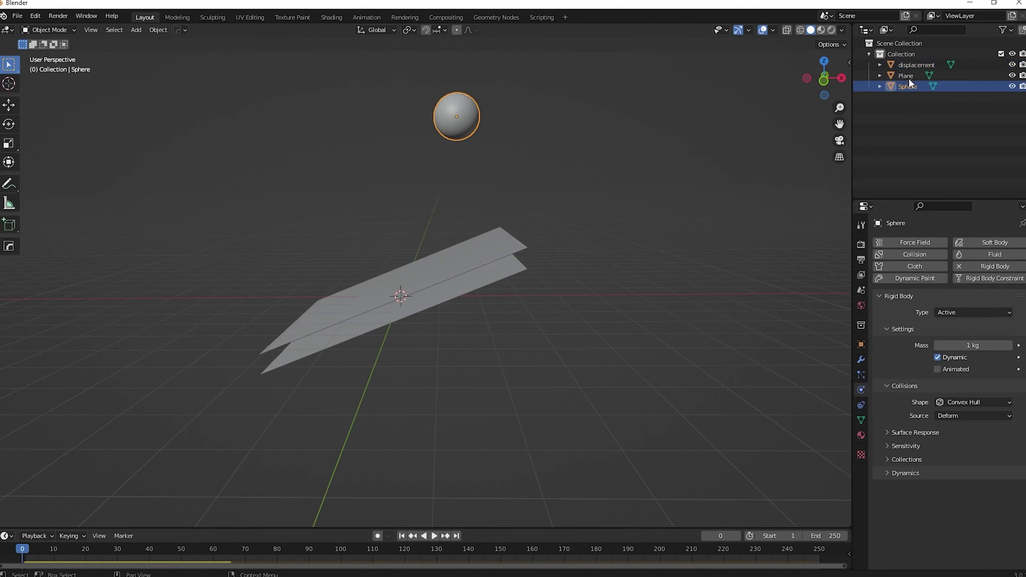
left_click(521, 241)
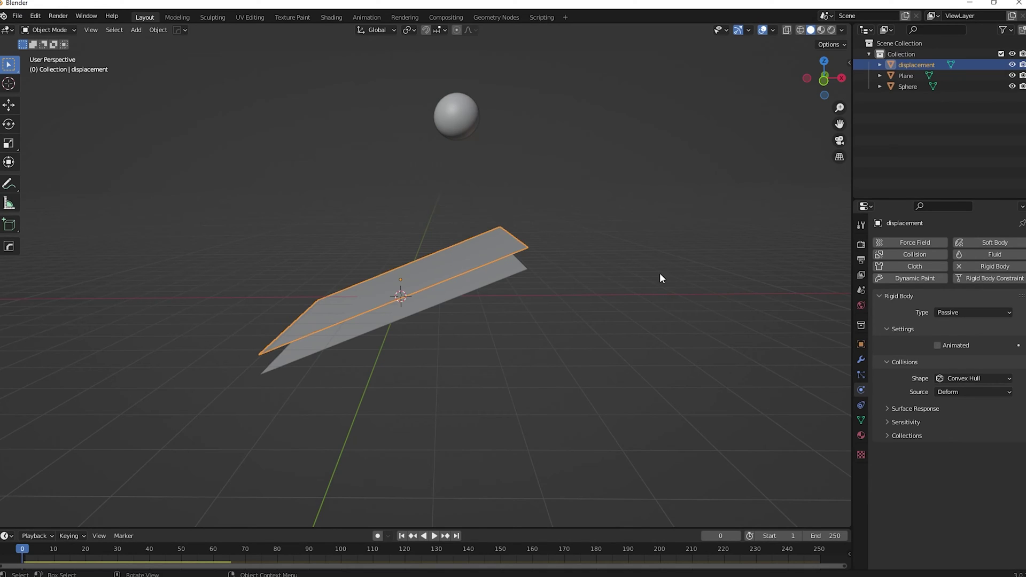
left_click(958, 266)
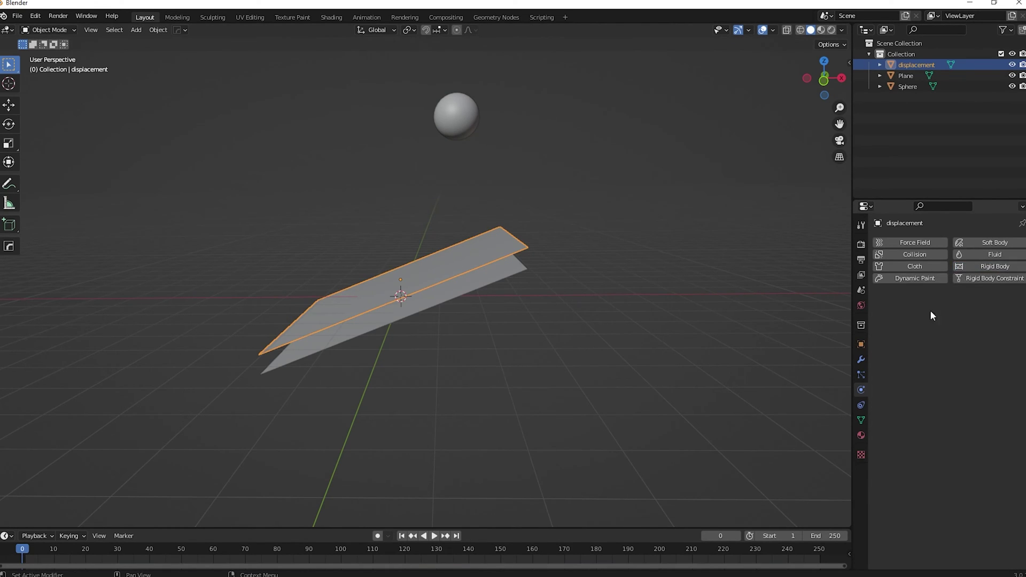
Add Dynamic Paint to the displacement plane as a canvas and set its surface type to Displace.
left_click(911, 277)
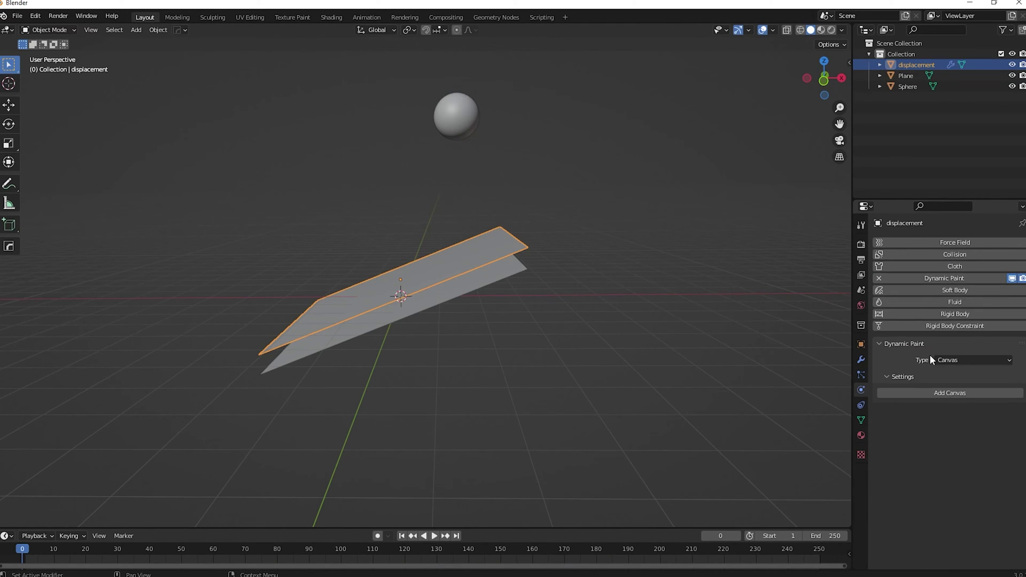
left_click(941, 394)
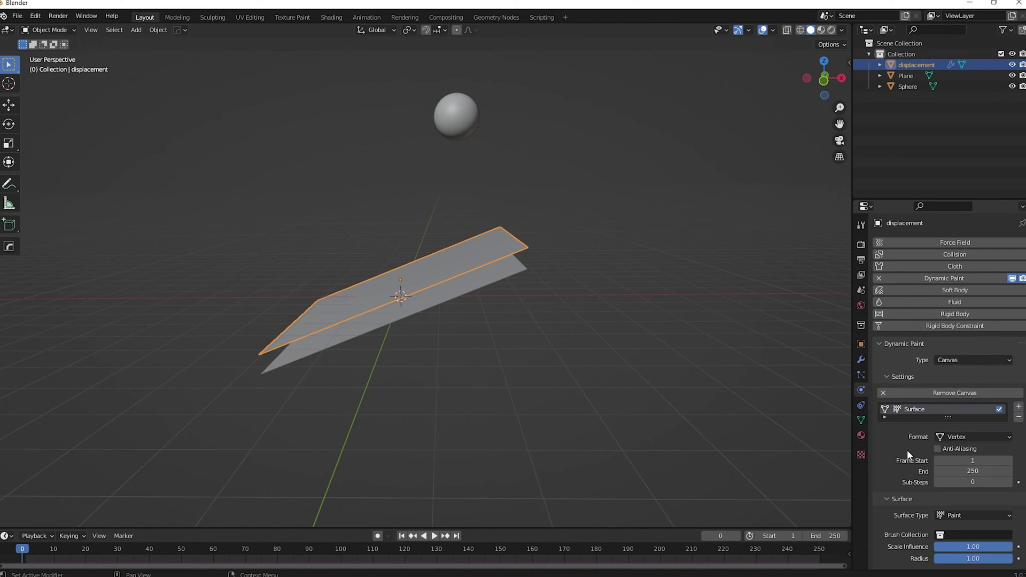
scroll(903, 454, "down", 4)
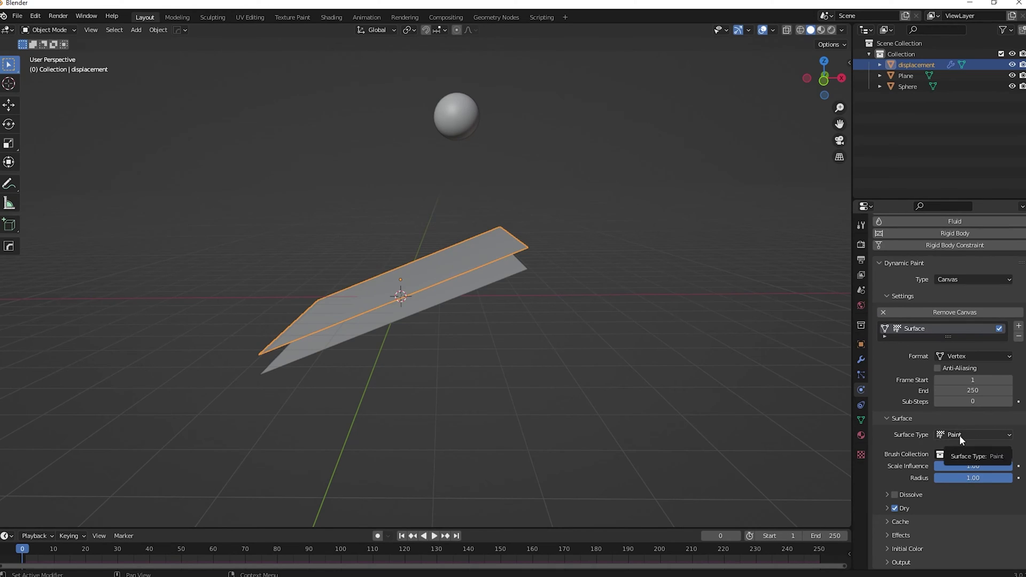
left_click(960, 435)
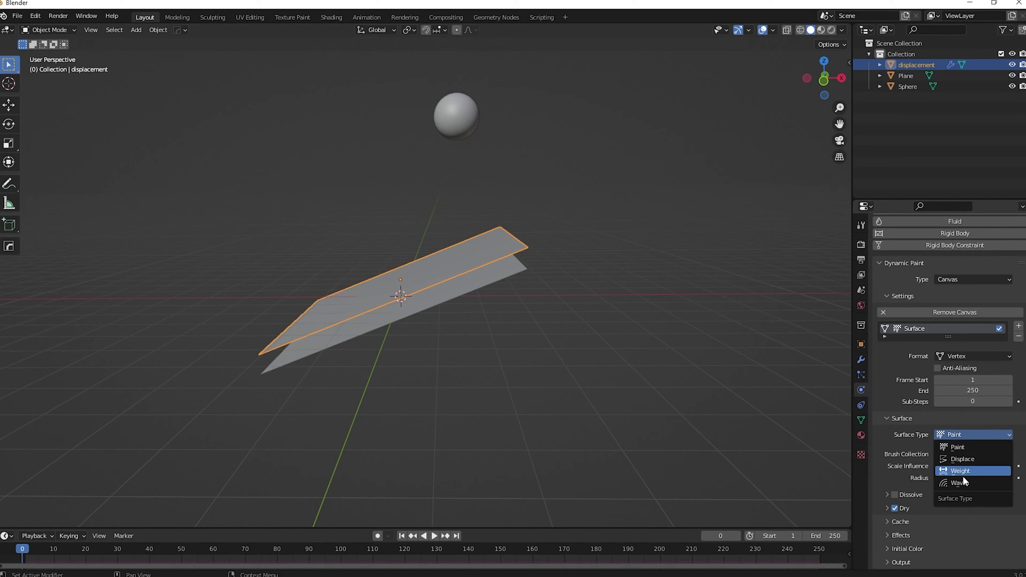
left_click(960, 459)
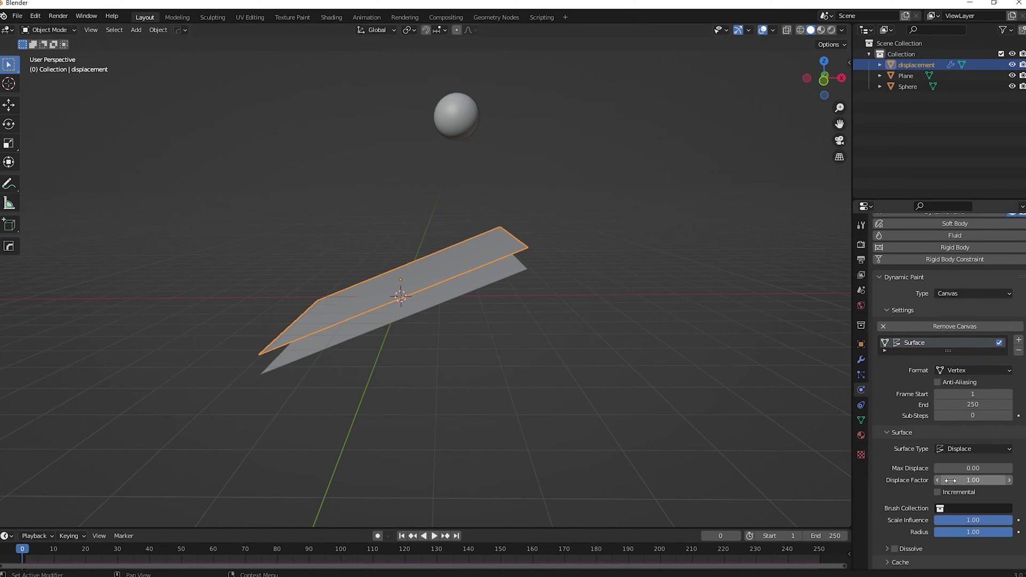
Add Dynamic Paint to the sphere, set its type to Brush, and add the brush.
left_click(457, 130)
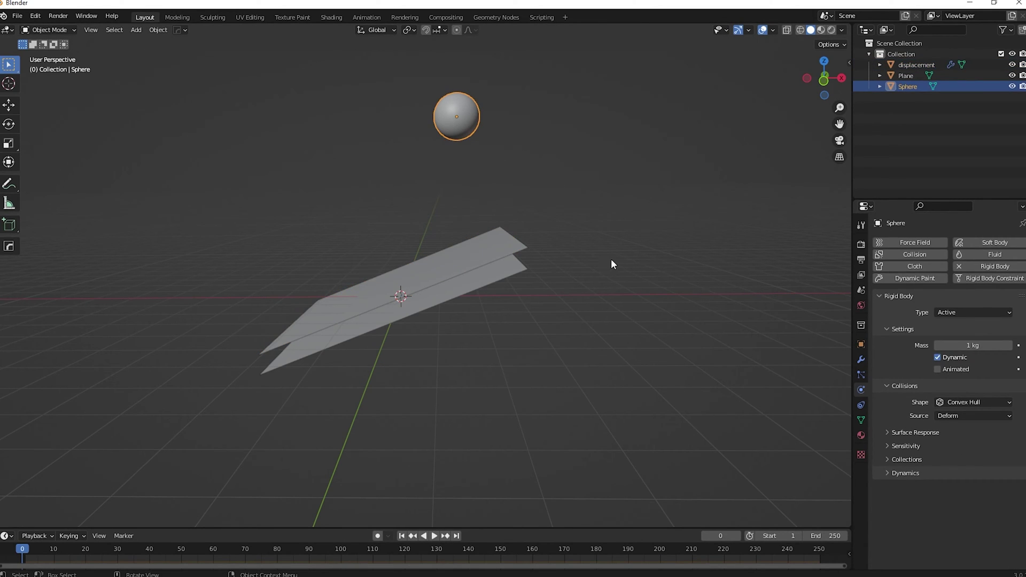
left_click(915, 279)
left_click(967, 360)
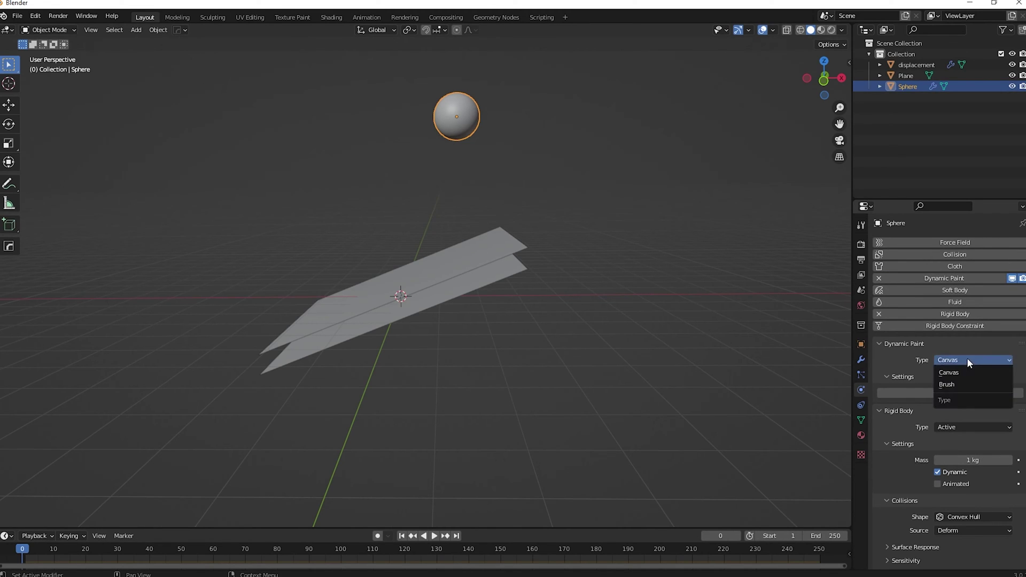
left_click(955, 377)
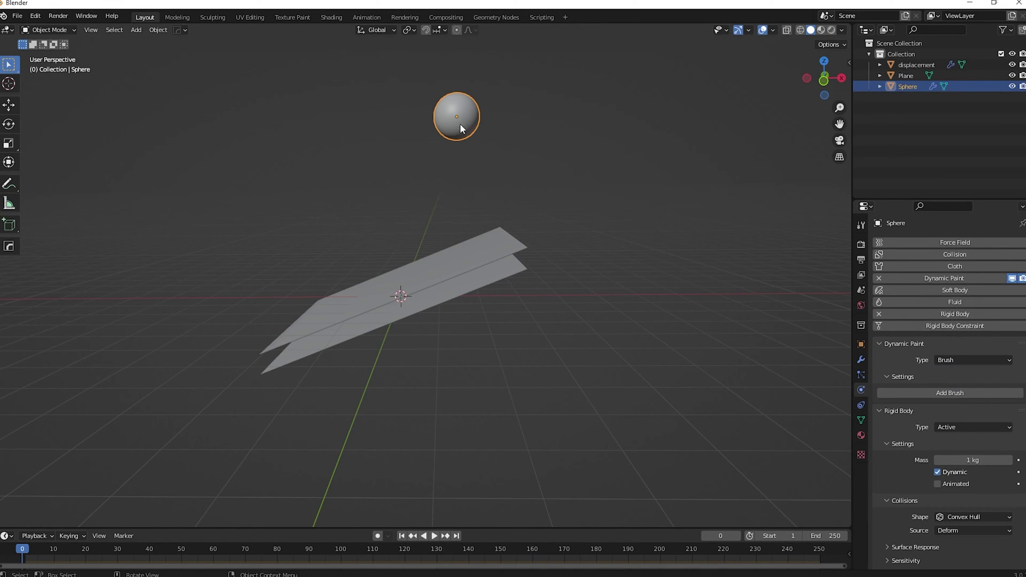
left_click(963, 394)
Select the displacement plane, play the simulation to check the sphere against it, and return to frame 0.
middle_click_drag(573, 328, 466, 306)
left_click(466, 307)
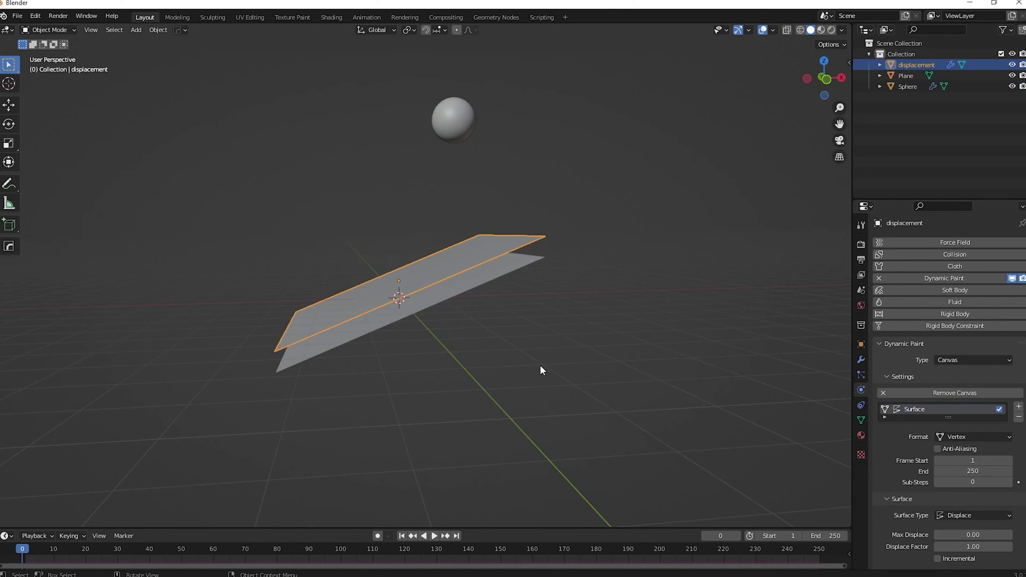
key("space")
middle_click_drag(506, 355, 513, 371)
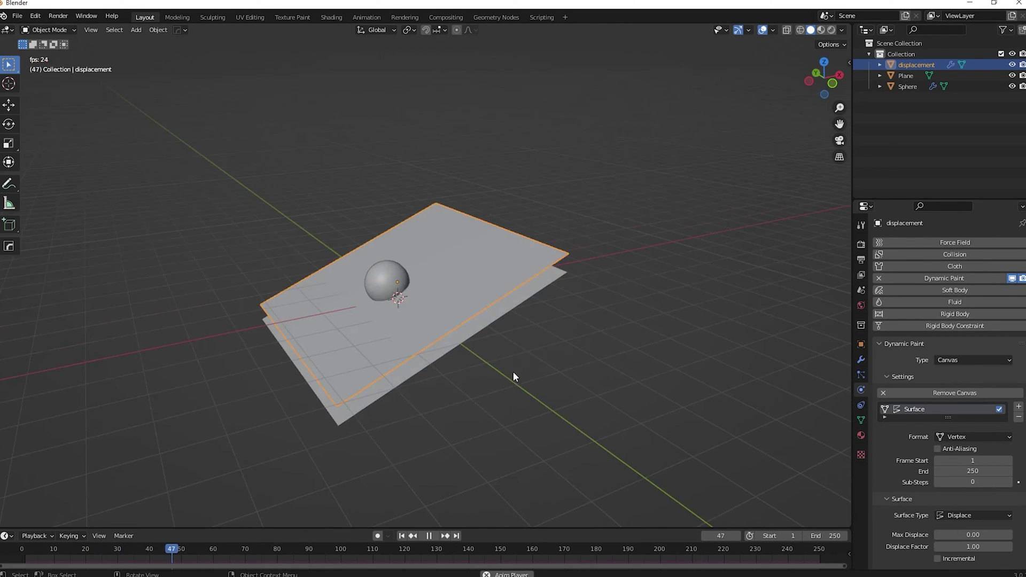
left_click_drag(169, 549, 22, 549)
key("space")
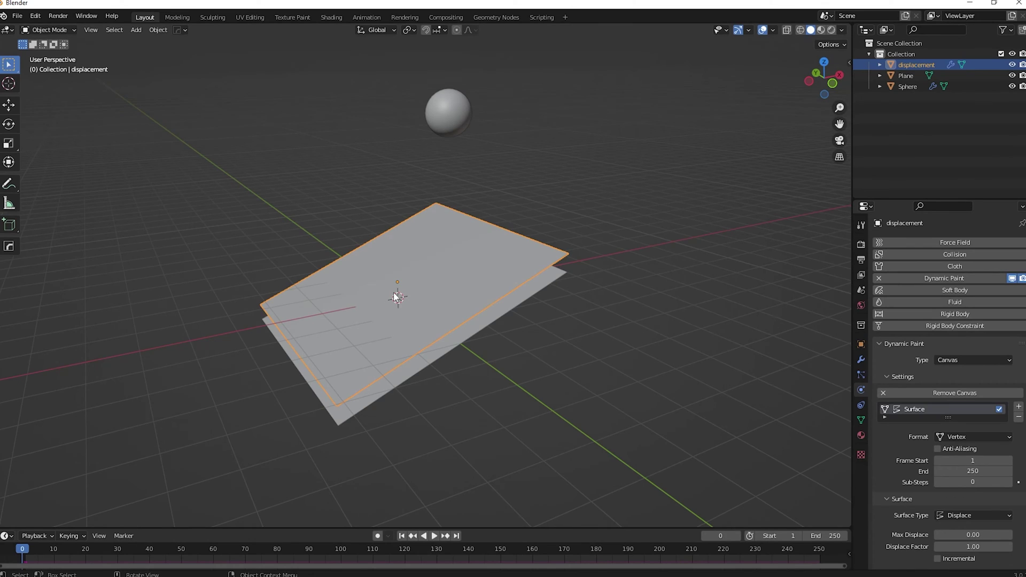
Increase the Bounciness in the rigid body surface response of the lower plane.
mouse_move(411, 305)
middle_mouse_down()
mouse_move(368, 298)
mouse_move(426, 319)
middle_mouse_up()
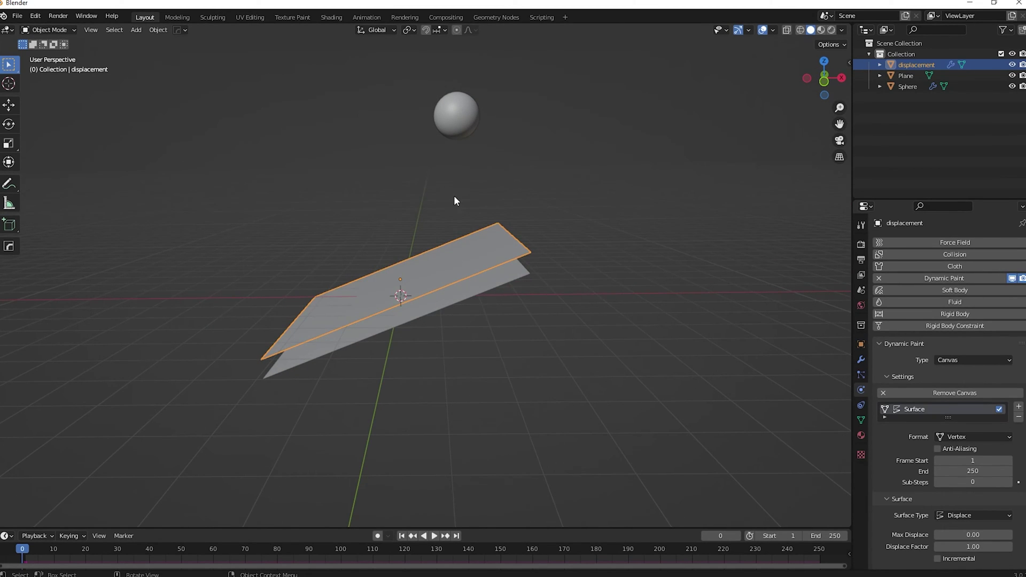
left_click(466, 297)
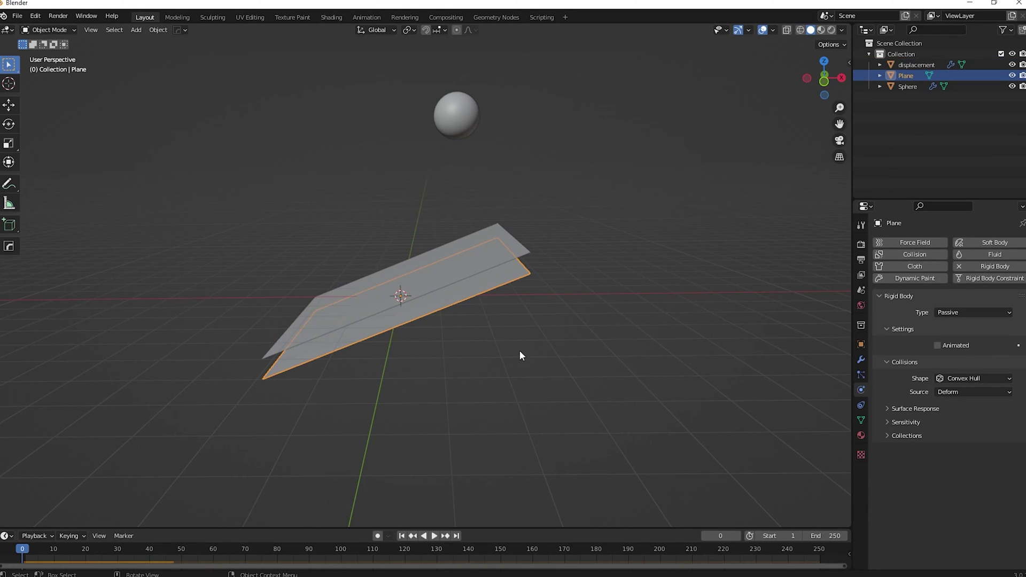
left_click(892, 408)
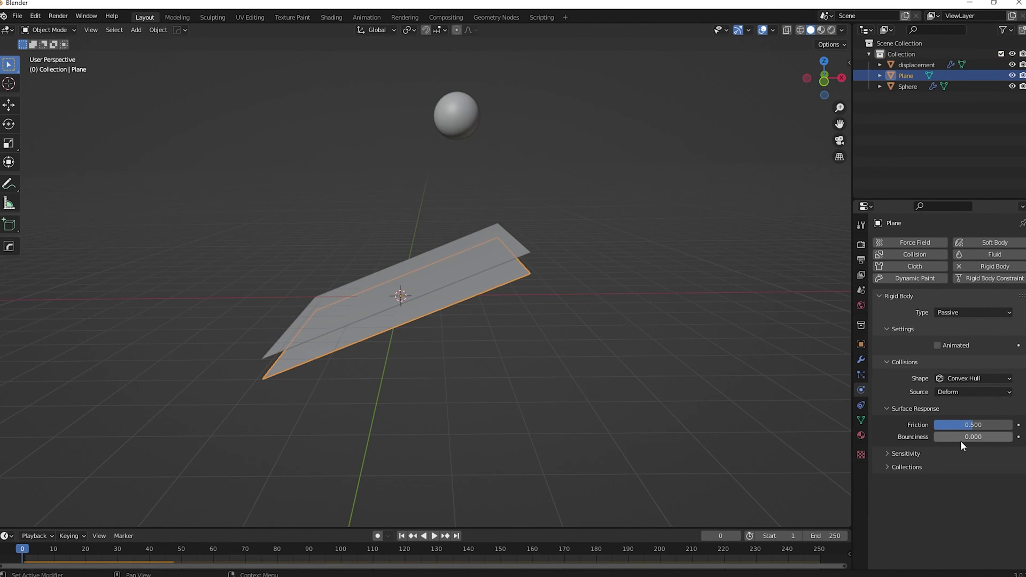
left_click_drag(952, 438, 1012, 437)
Set the sphere's rigid body Bounciness to about 0.374.
left_click(450, 117)
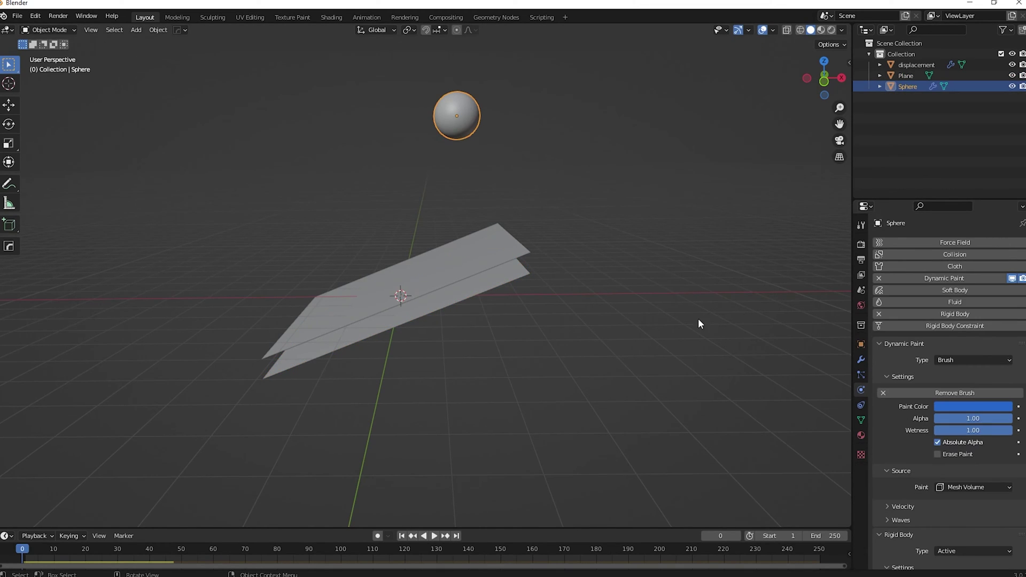
scroll(910, 442, "down", 8)
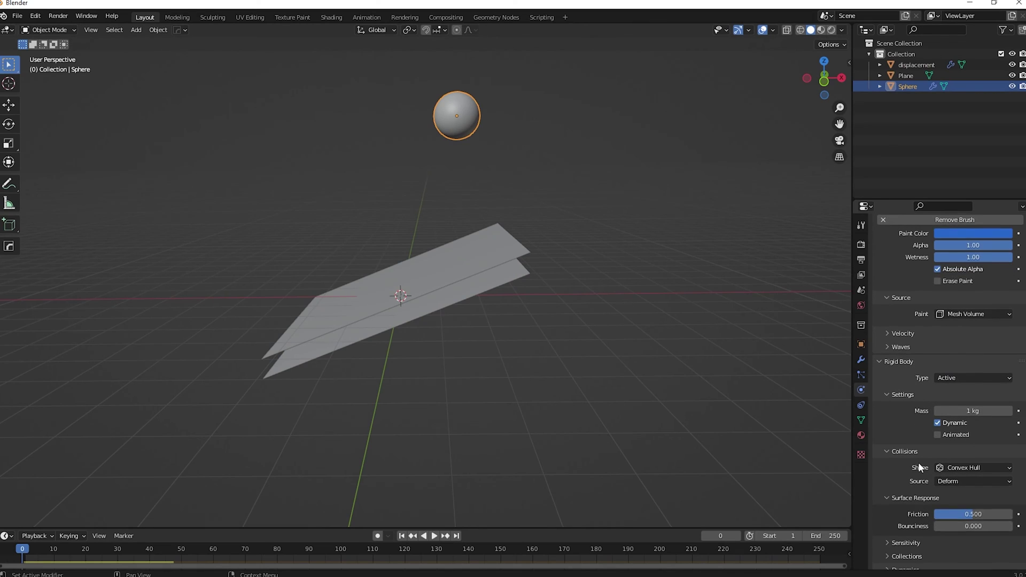
left_click_drag(952, 519, 965, 522)
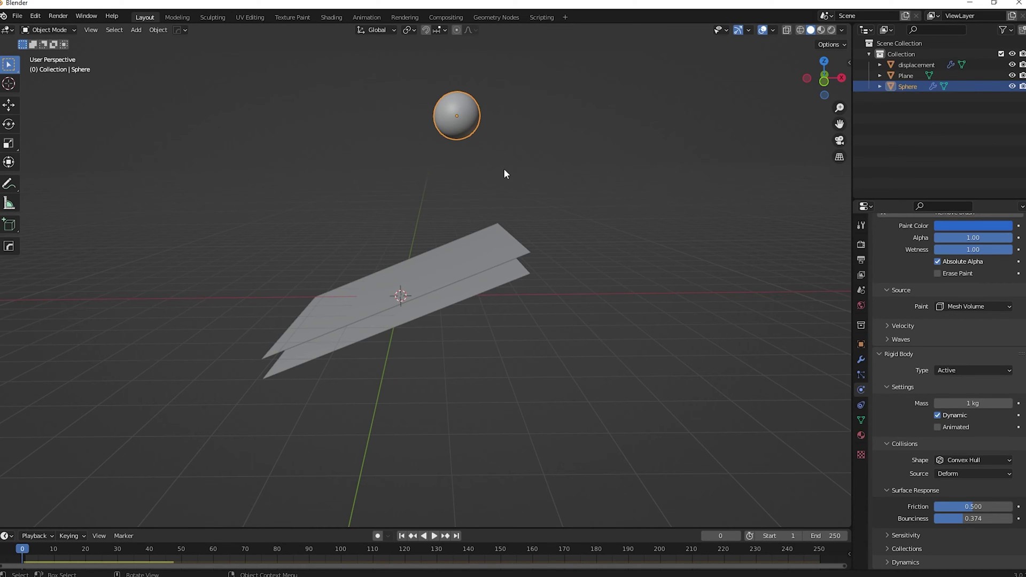
Play the simulation to check how the sphere bounces on the ramp, and return to frame 0.
key("space")
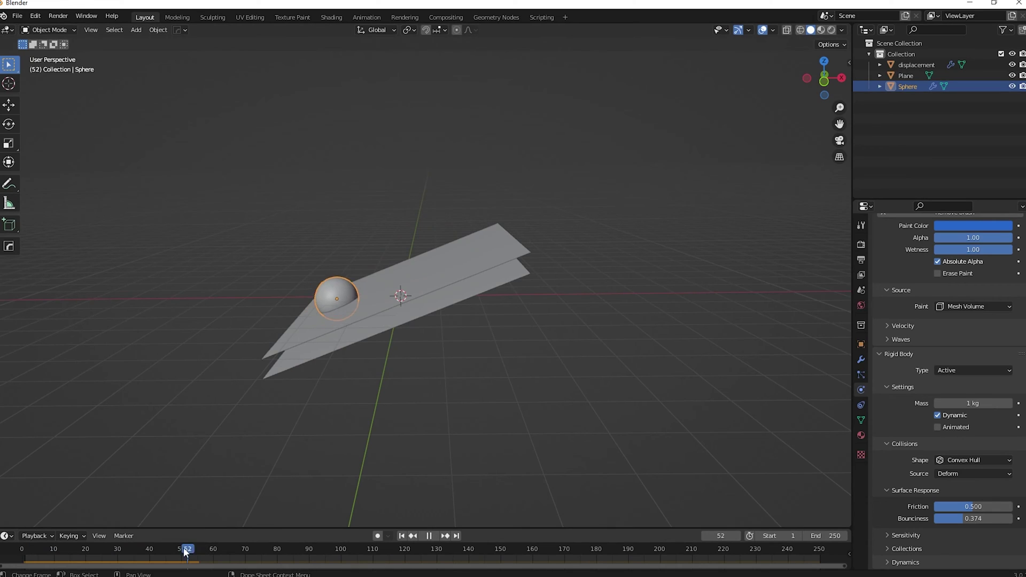
left_click(29, 549)
key("Escape")
Select the displacement plane, enter Edit Mode, and subdivide its mesh.
middle_click_drag(238, 388, 413, 295)
scroll(438, 352, "up", 4)
left_click(415, 297)
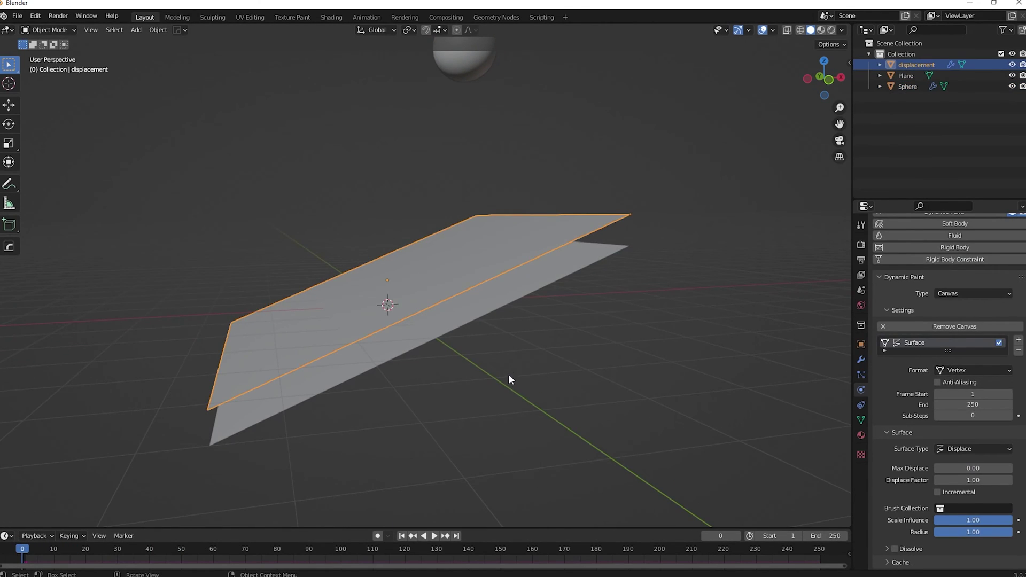
scroll(439, 330, "down", 4)
middle_click_drag(438, 330, 435, 349)
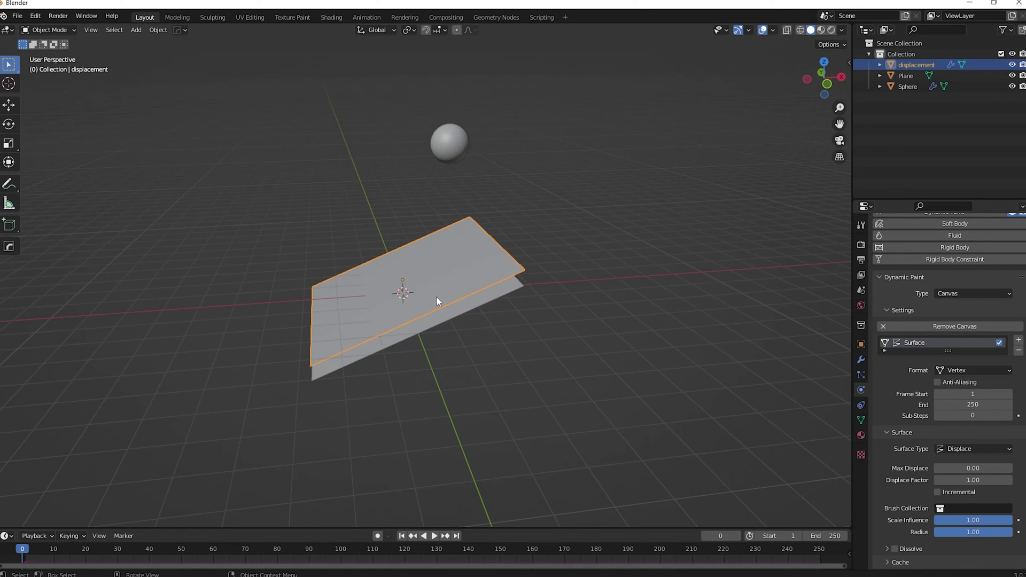
key("Tab")
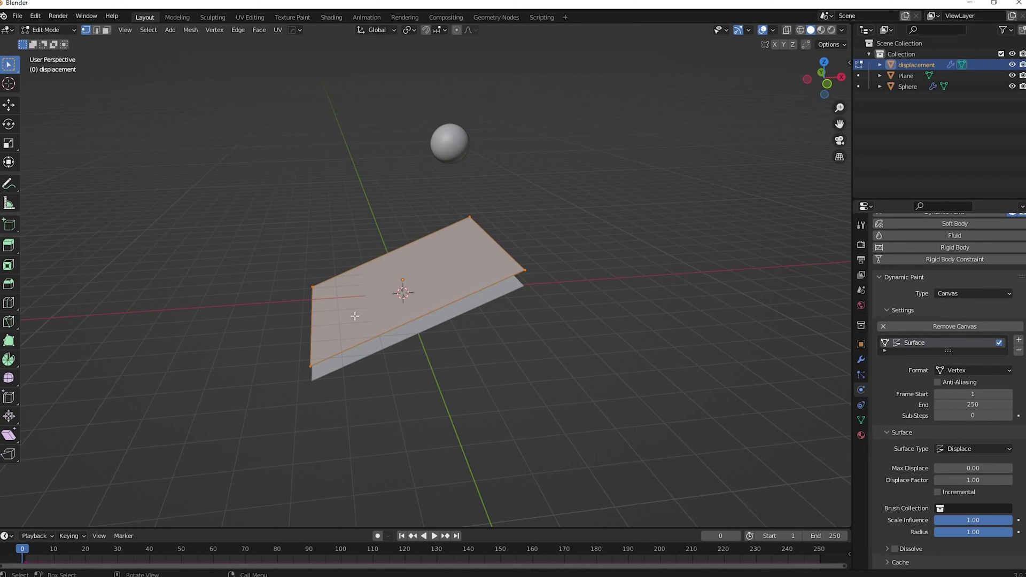
right_click(388, 301)
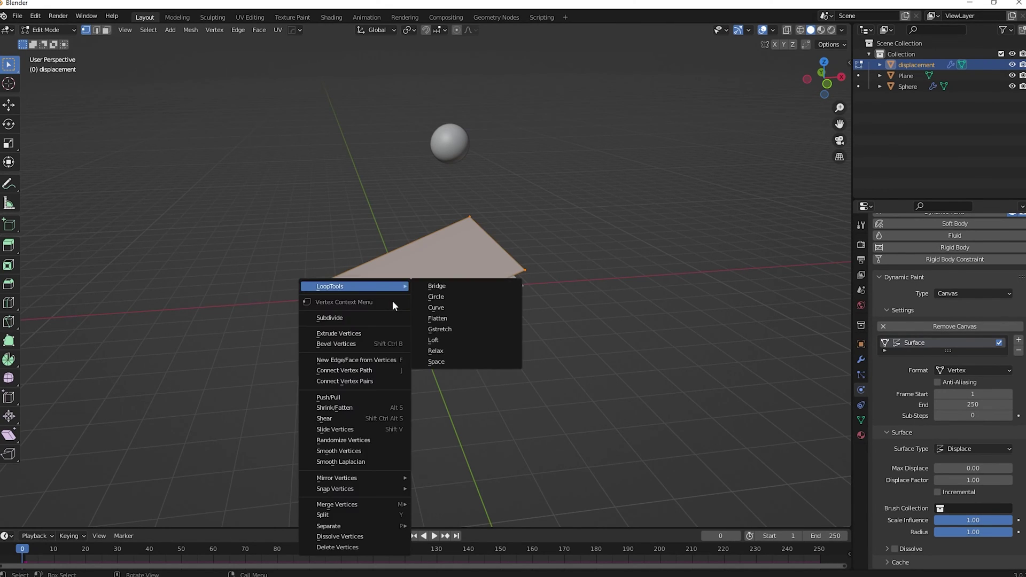
left_click(361, 321)
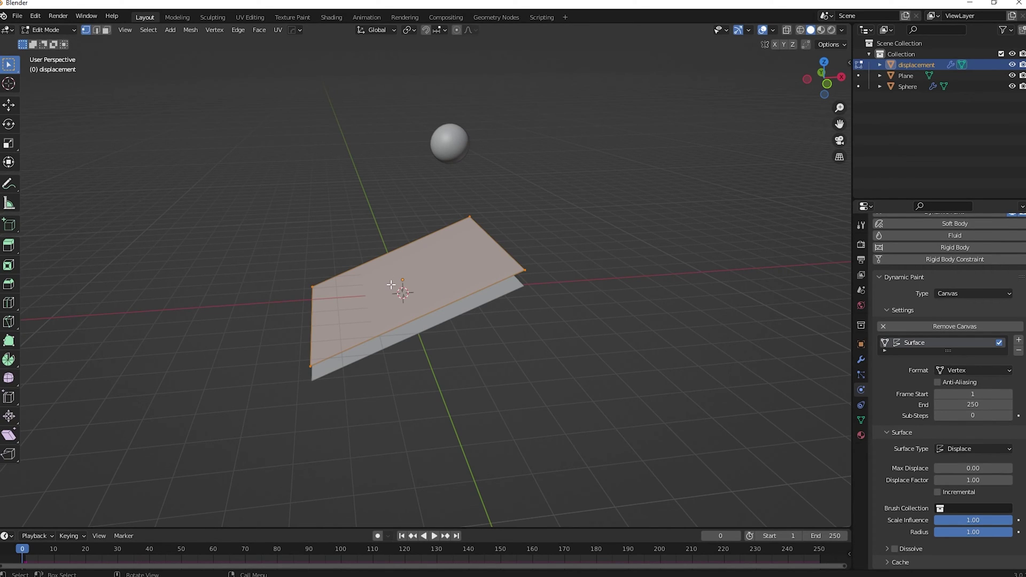
right_click(391, 285)
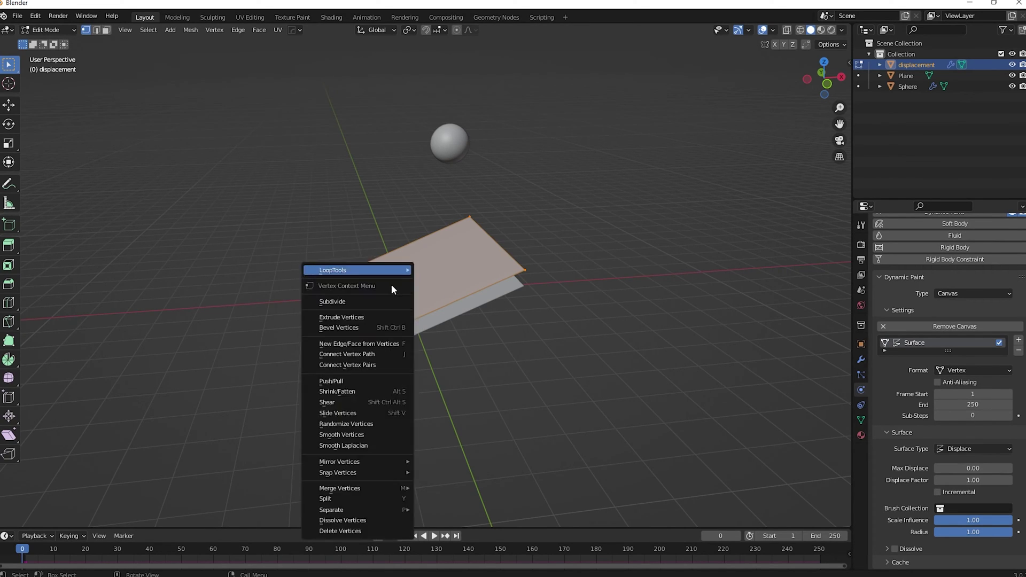
left_click(338, 303)
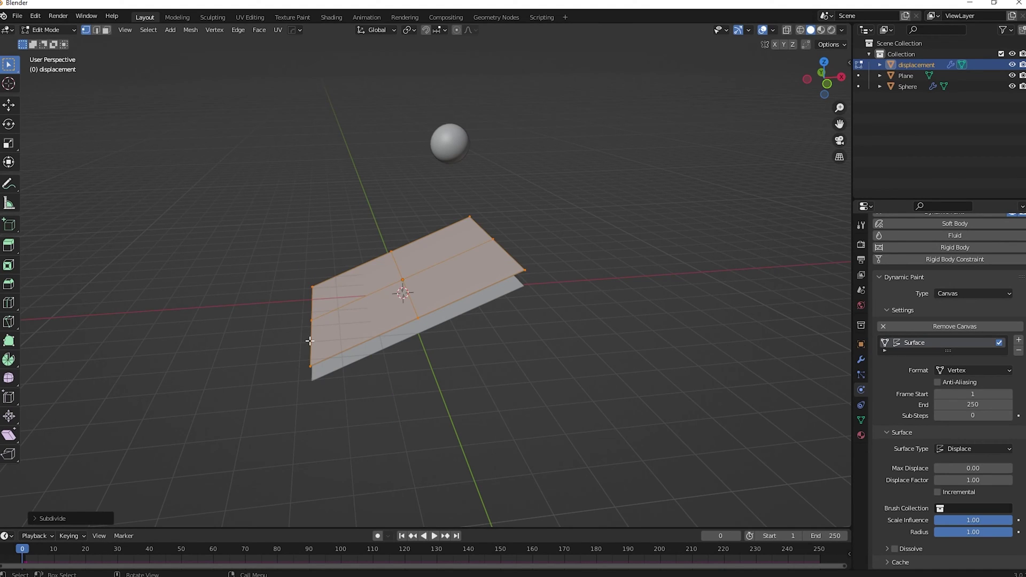
Set the subdivision's number of cuts to 80 and inspect the resulting mesh density.
left_click(35, 518)
left_click(128, 444)
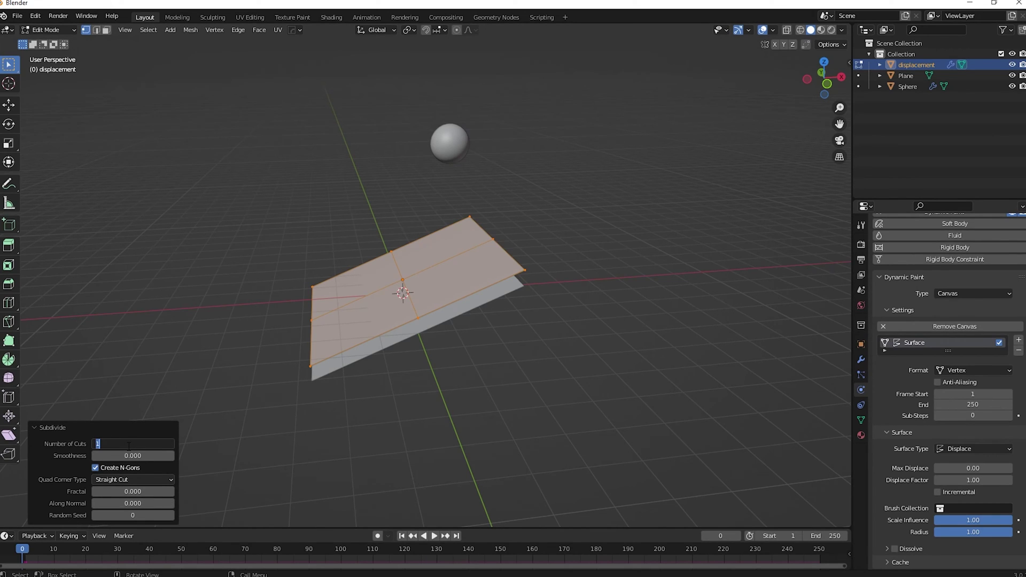
type("80")
key("Return")
scroll(457, 315, "up", 3)
middle_click_drag(321, 315, 427, 307)
scroll(457, 315, "down", 5)
scroll(428, 307, "up", 5)
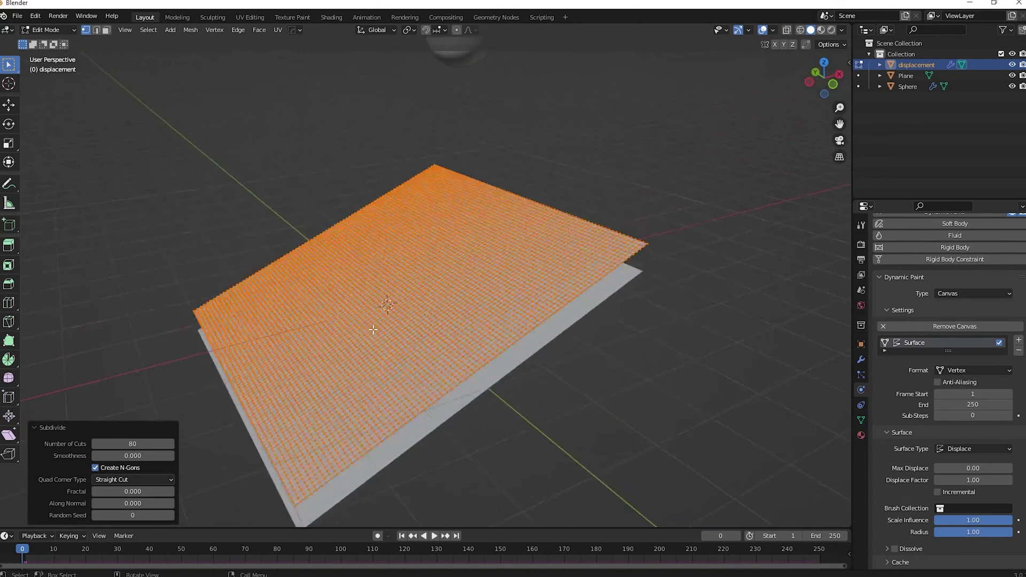
Subdivide the whole displacement plane mesh once more with 1 cut and return to Object Mode.
right_click(413, 302)
left_click(412, 302)
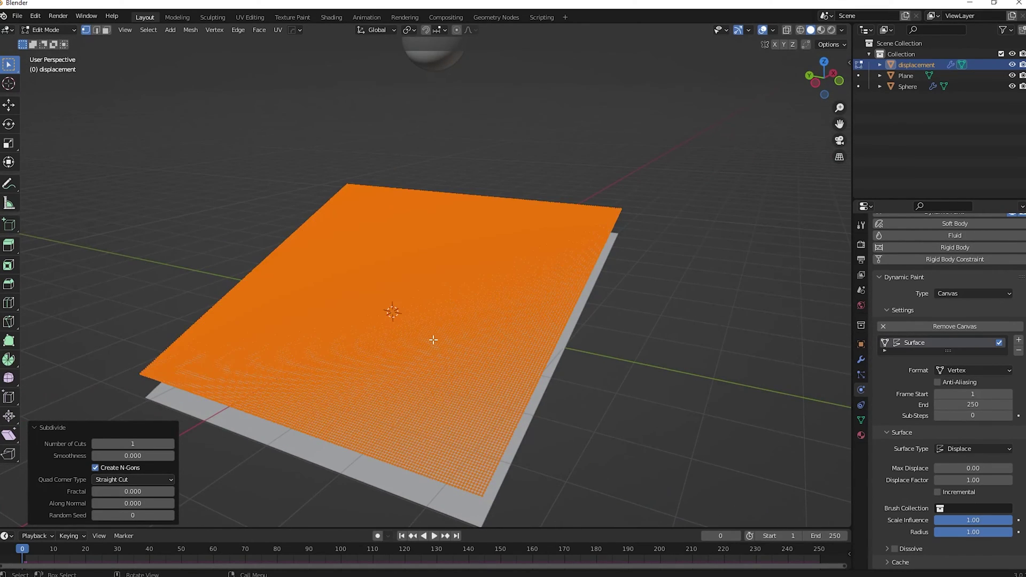
key("Tab")
Play the simulation to check the imprint the sphere leaves in the denser displacement plane, and return to frame 0.
scroll(428, 342, "down", 4)
middle_click_drag(428, 345, 387, 351)
scroll(387, 351, "up", 3)
scroll(387, 346, "down", 3)
key("space")
middle_click_drag(429, 390, 544, 400)
key("space")
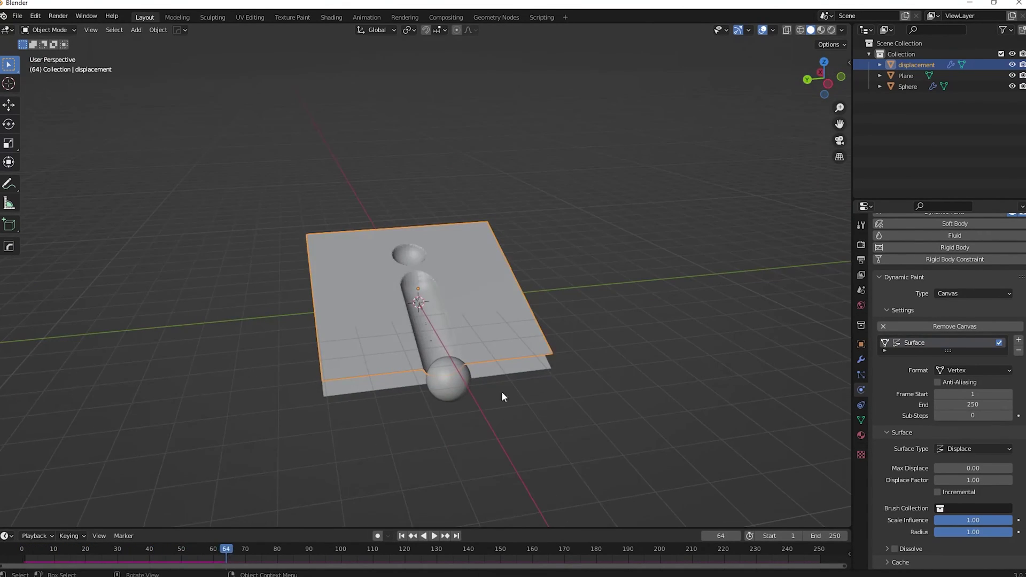
key("space")
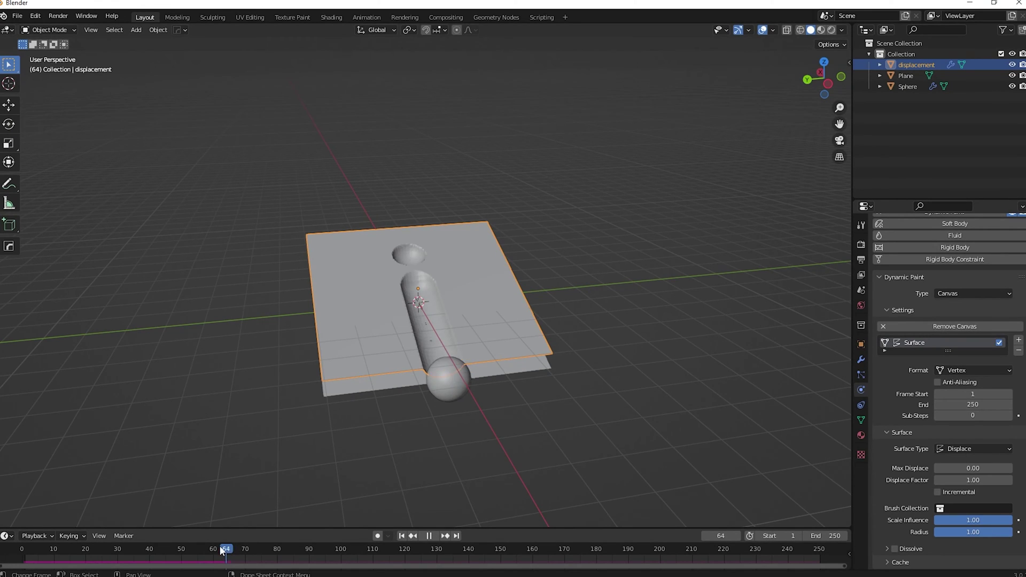
left_click(15, 540)
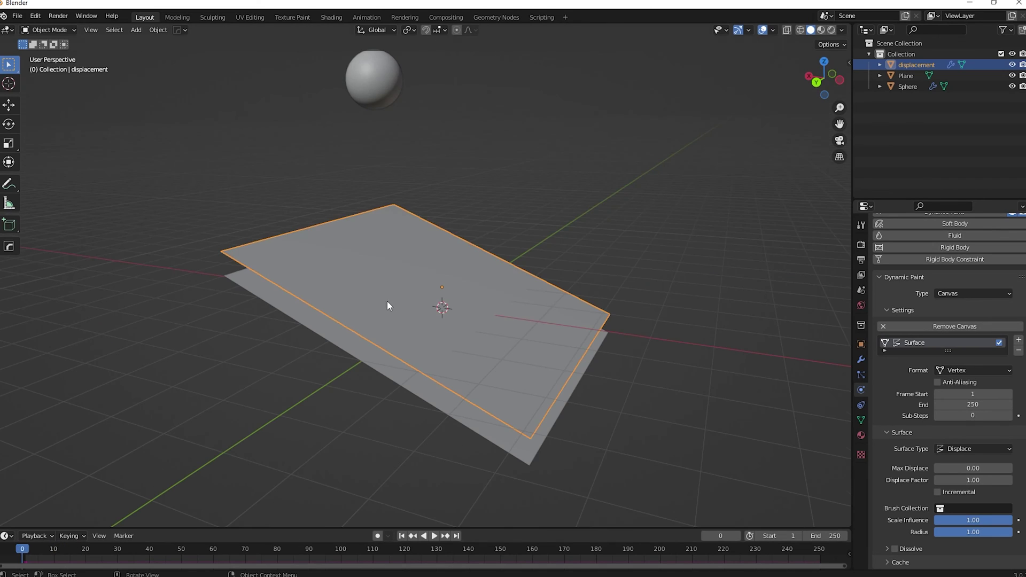
Replay the simulation to frame 56, inspect the rolled trail from several angles, and return to frame 0.
key("space")
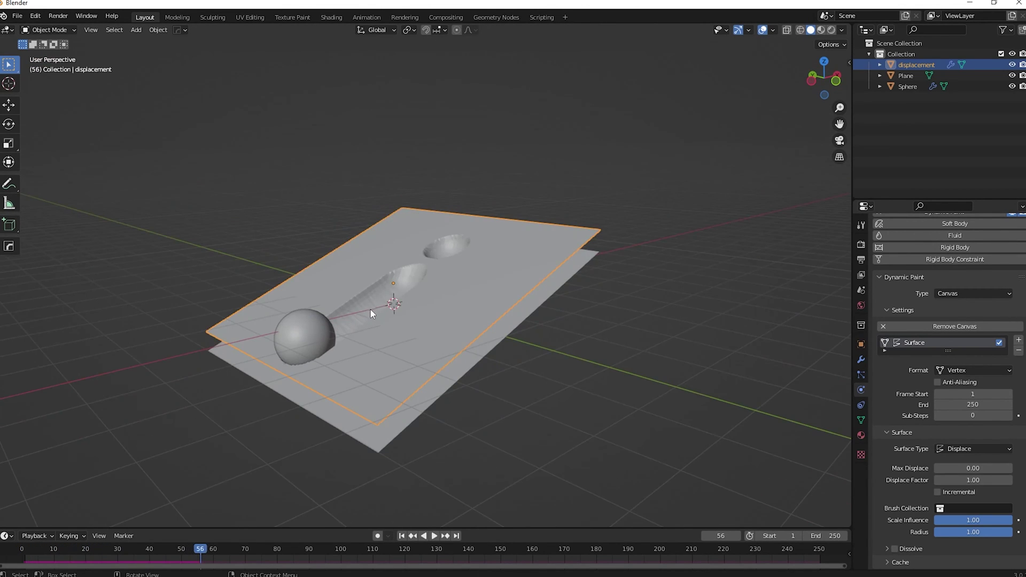
middle_click_drag(370, 309, 474, 302)
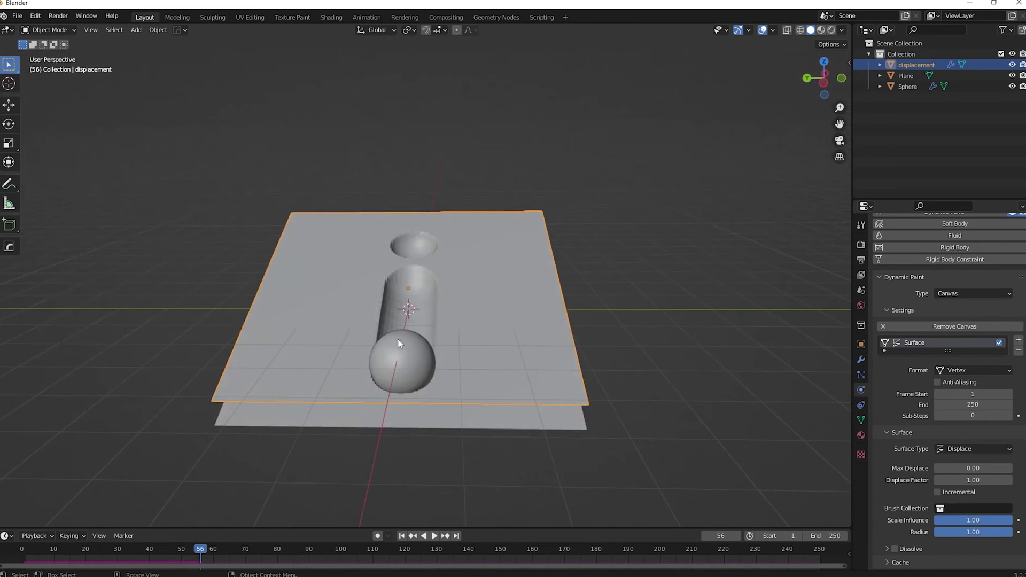
middle_click_drag(363, 368, 433, 339)
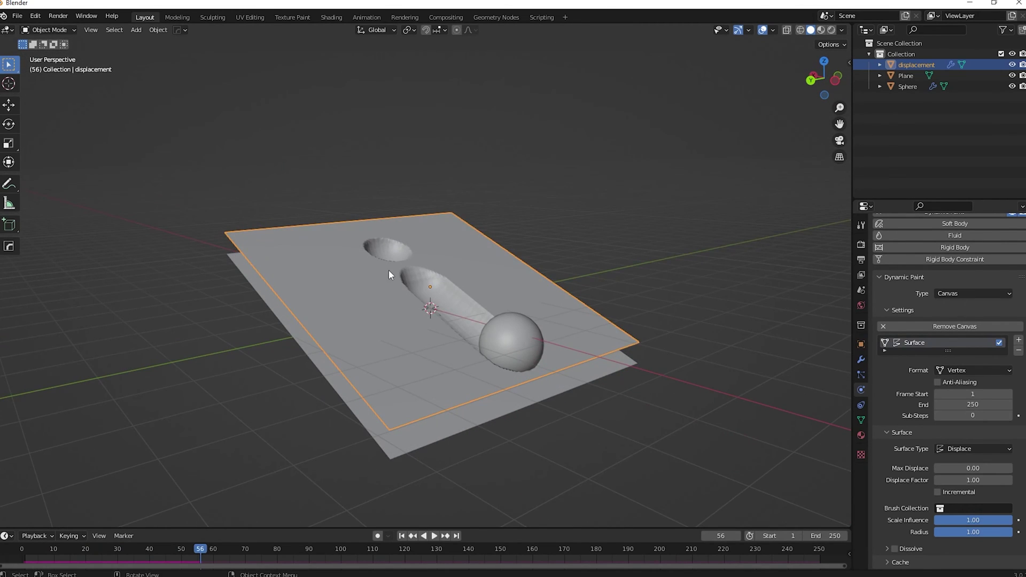
left_click(508, 350)
left_click(362, 366)
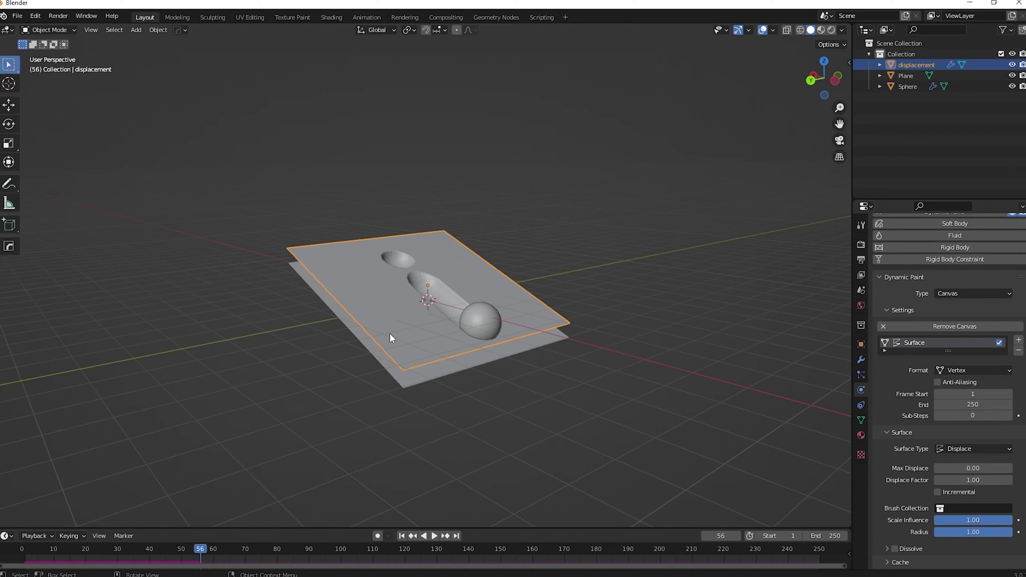
left_click(27, 541)
key("space")
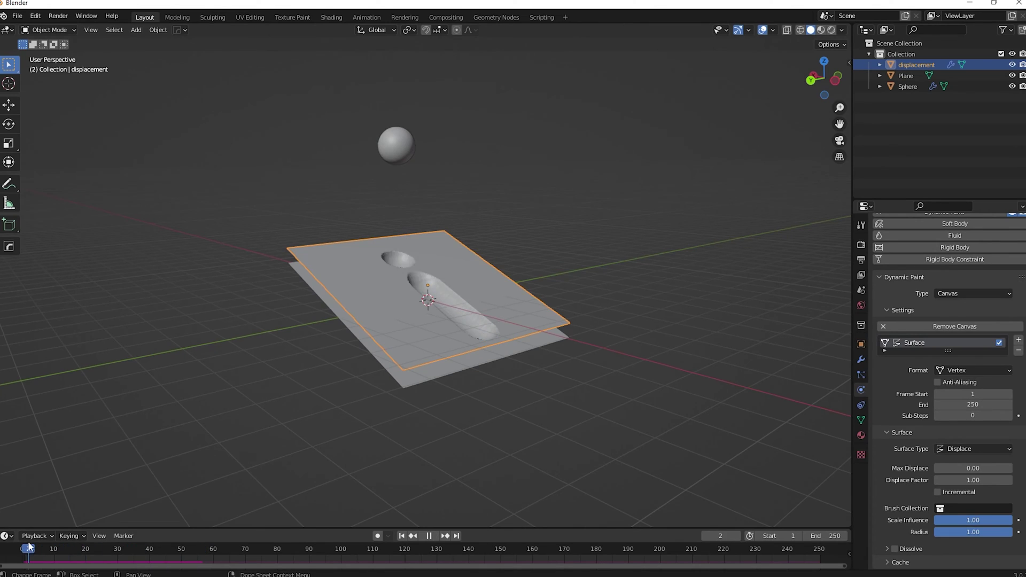
key("Escape")
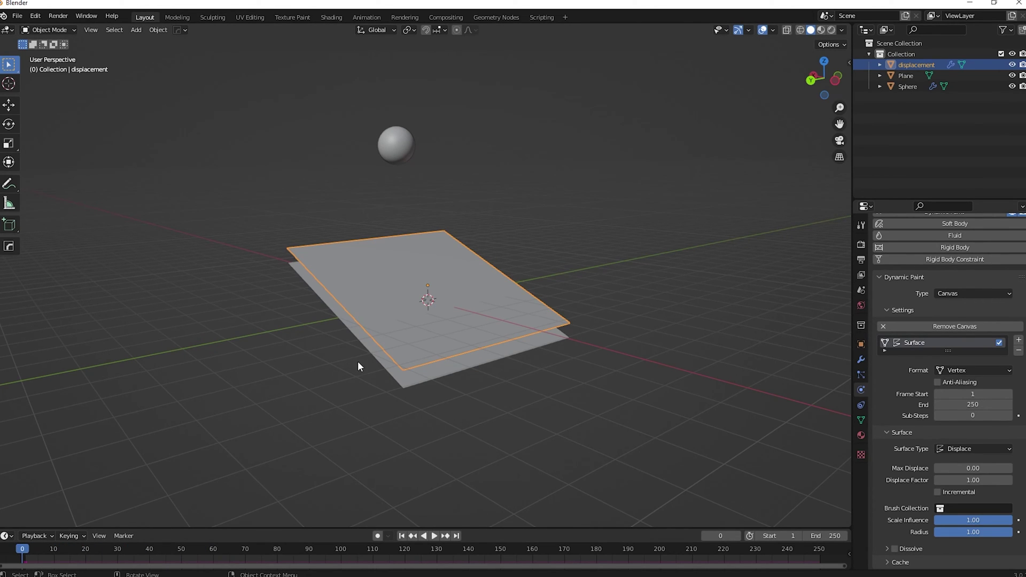
middle_click_drag(376, 368, 410, 336)
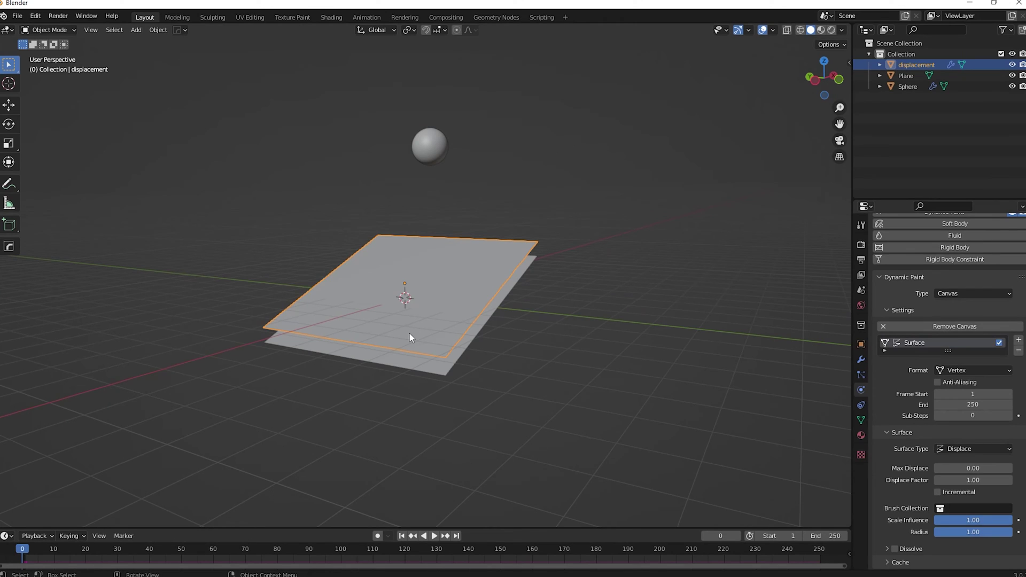
middle_click_drag(418, 320, 393, 334)
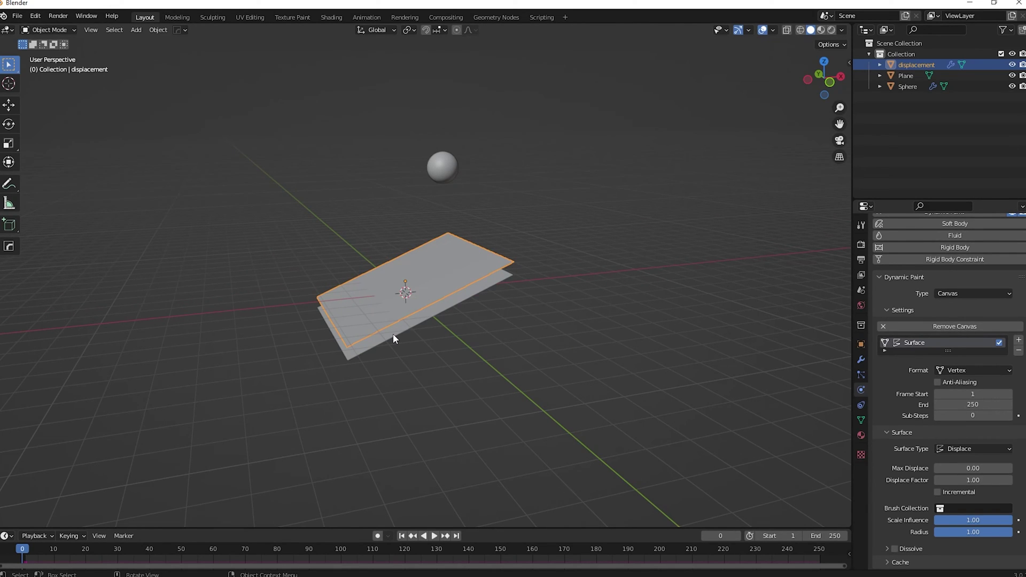
scroll(434, 306, "up", 5)
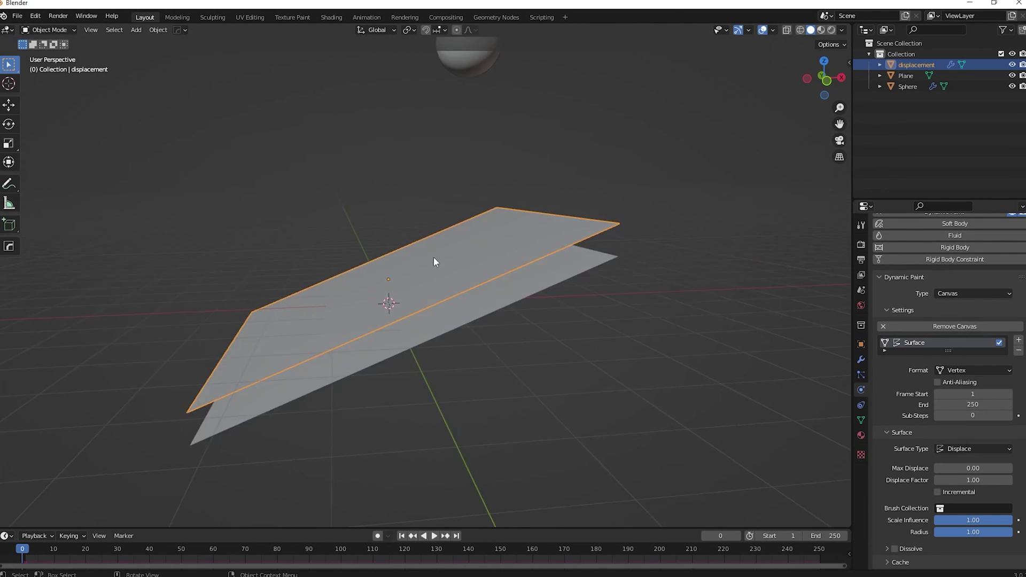
scroll(434, 262, "down", 5)
middle_click_drag(403, 316, 417, 334)
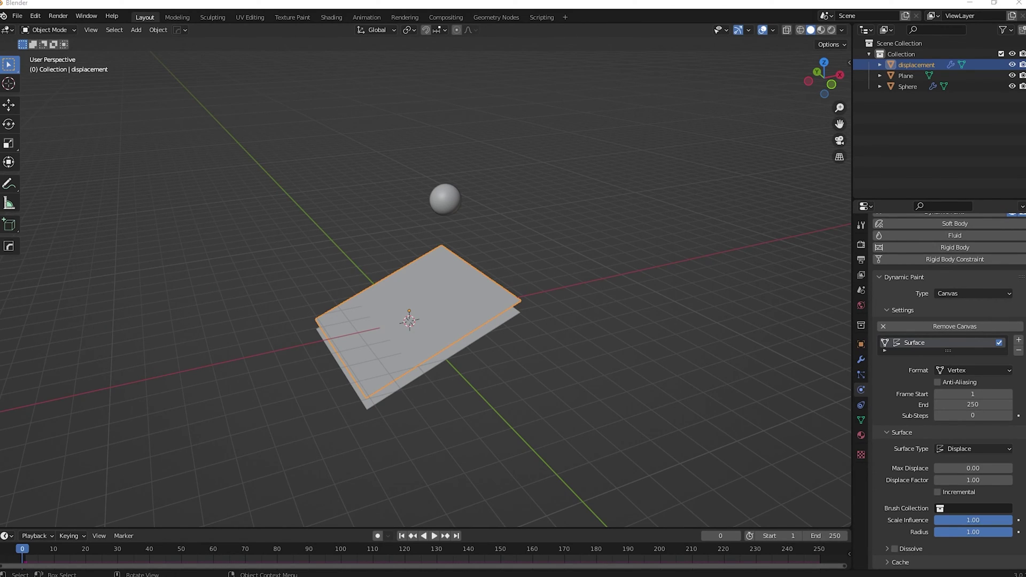
Turn the timeline area into a Shader Editor and enlarge it for node editing.
left_click_drag(236, 527, 235, 463)
left_click(7, 469)
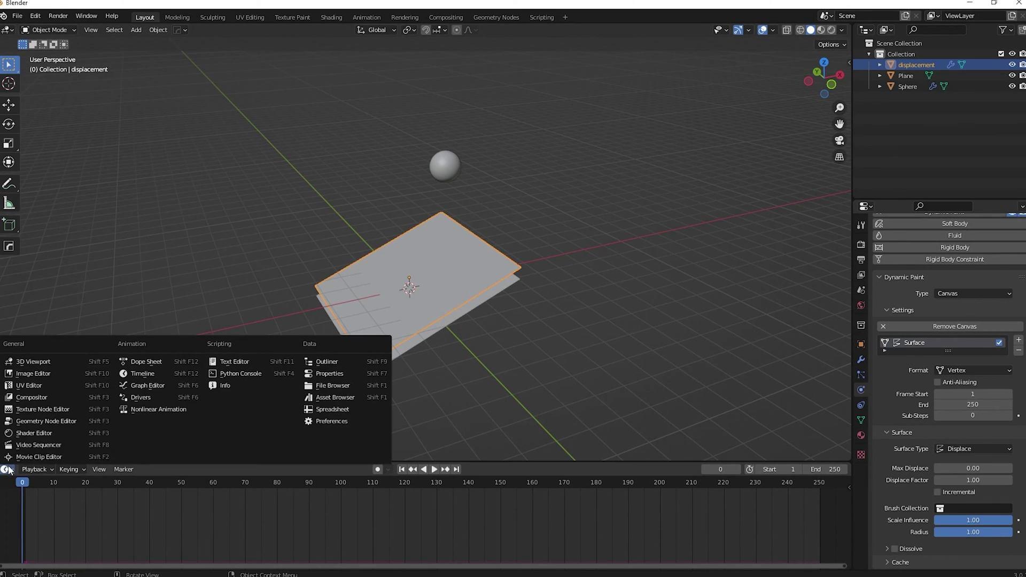
left_click(36, 432)
left_click_drag(195, 461, 196, 387)
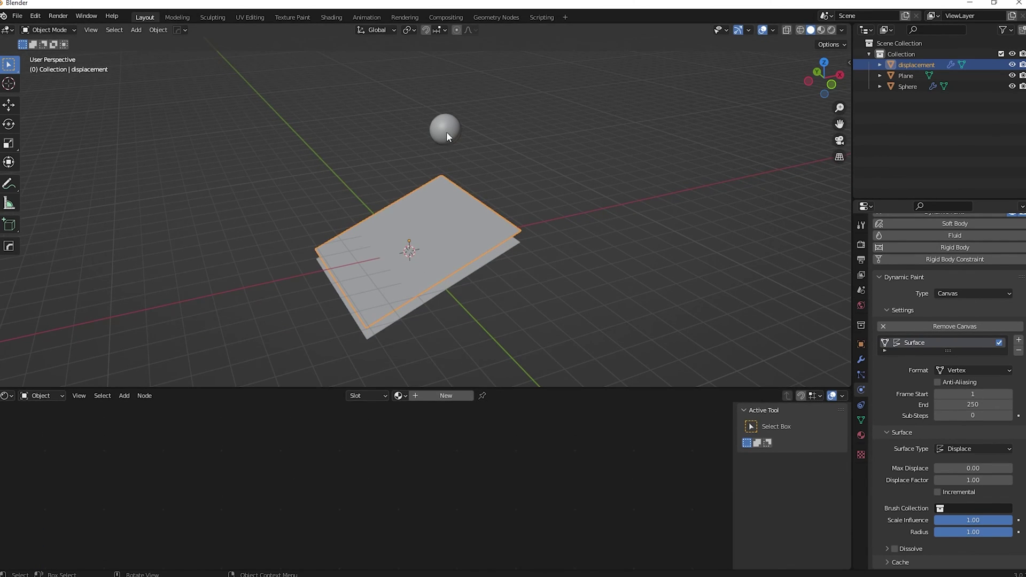
Select the sphere, create a new material for it, and name the material snow.
left_click(447, 131)
left_click(442, 397)
left_click(438, 396)
type("snow")
key("Return")
Add a Noise Texture node and a Vector Displacement node to the snow material, placed before the Principled BSDF.
scroll(310, 464, "up", 3)
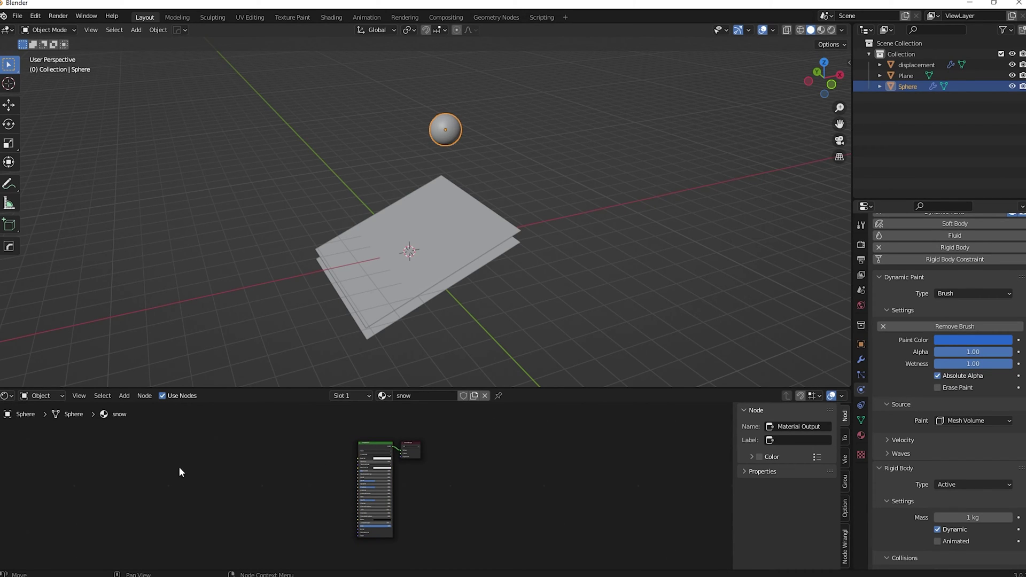
middle_click_drag(179, 467, 257, 458)
scroll(388, 466, "up", 2)
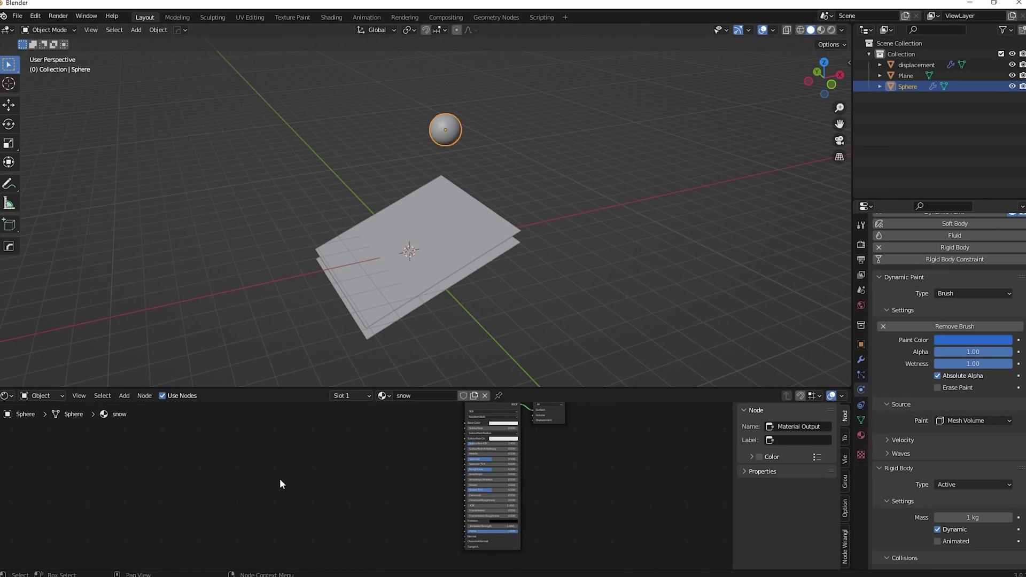
scroll(306, 452, "down", 2)
key("shift+a")
type("nois")
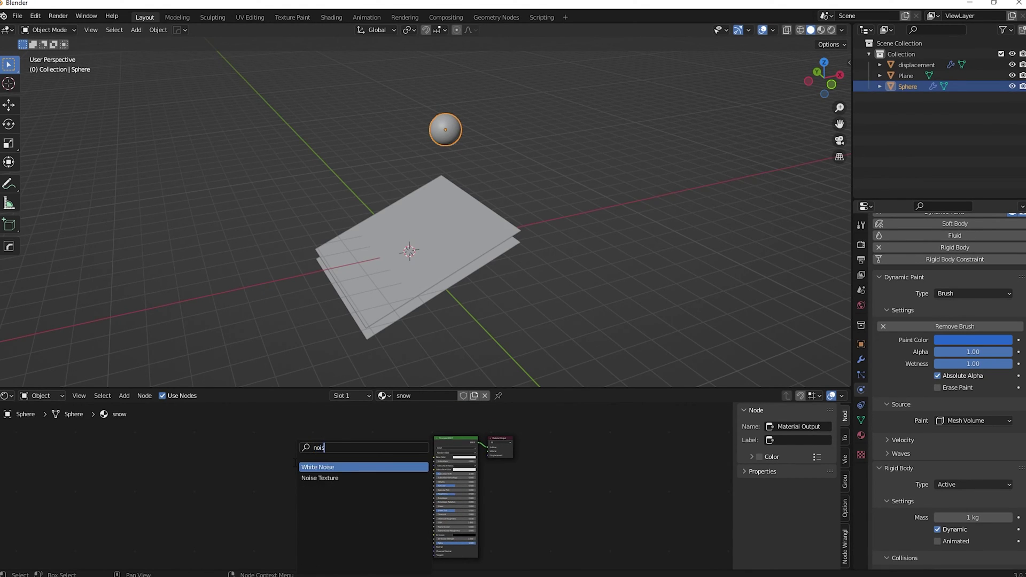
left_click(319, 477)
key("shift+a")
left_click(335, 451)
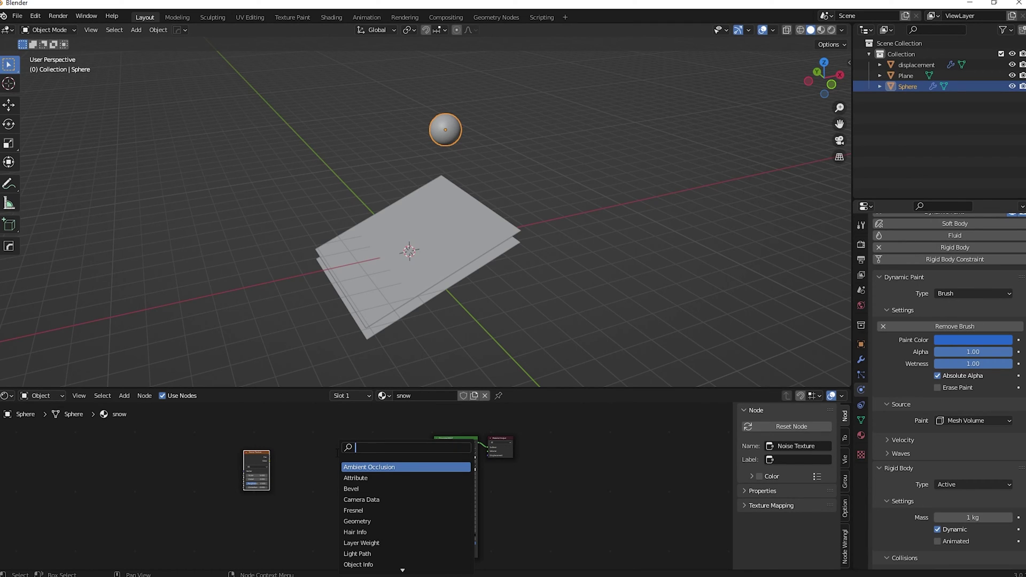
type("vect")
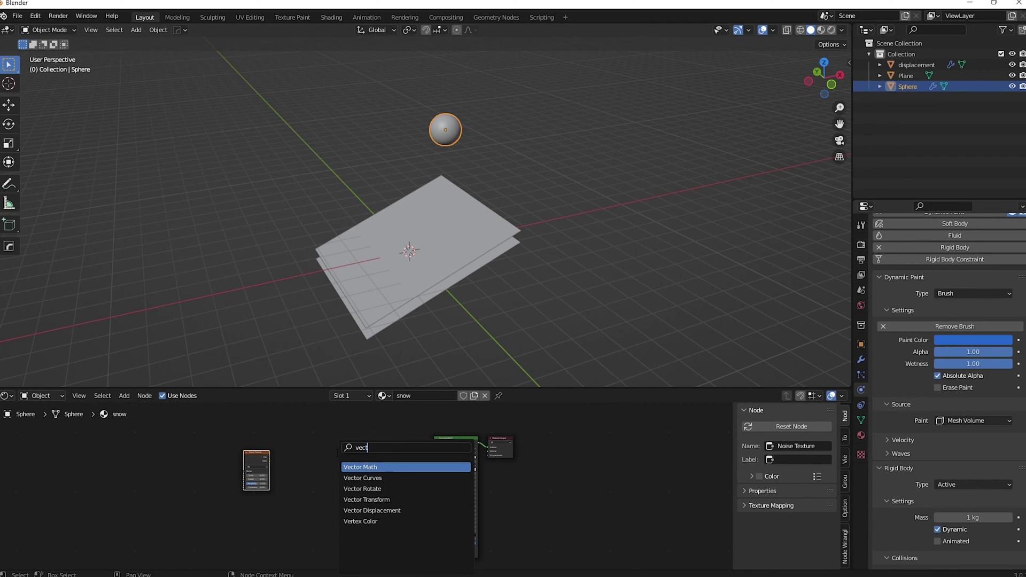
left_click(406, 521)
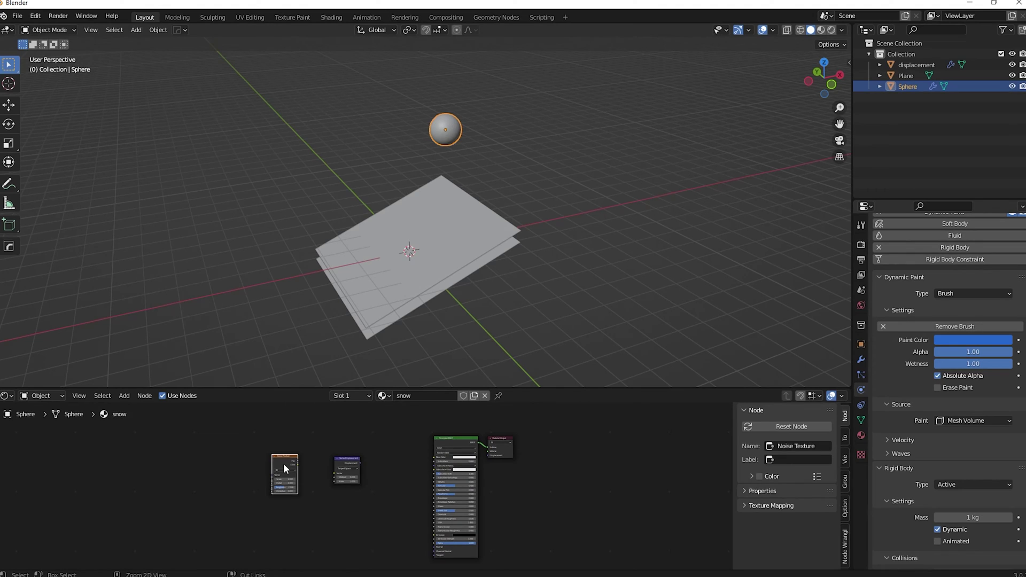
Add linked Texture Coordinate and Mapping nodes to the Noise Texture, and space them out in the node tree.
key("ctrl+t")
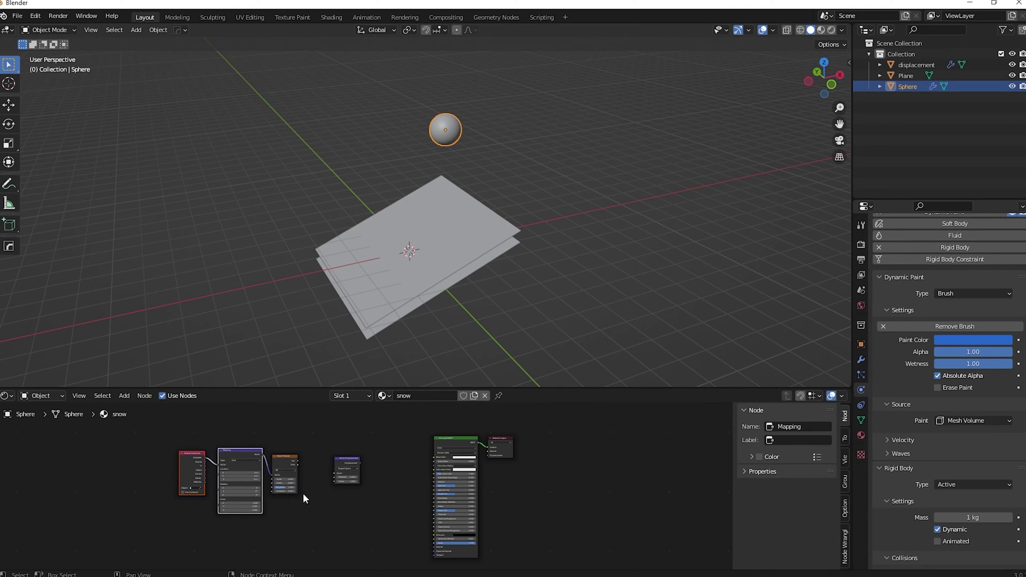
scroll(298, 505, "up", 4)
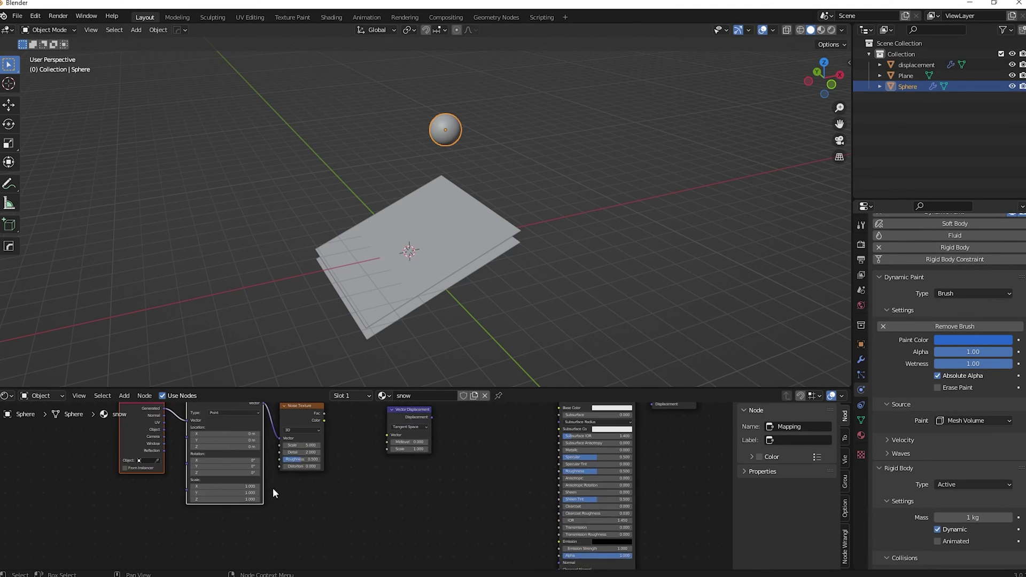
left_click_drag(165, 437, 128, 442)
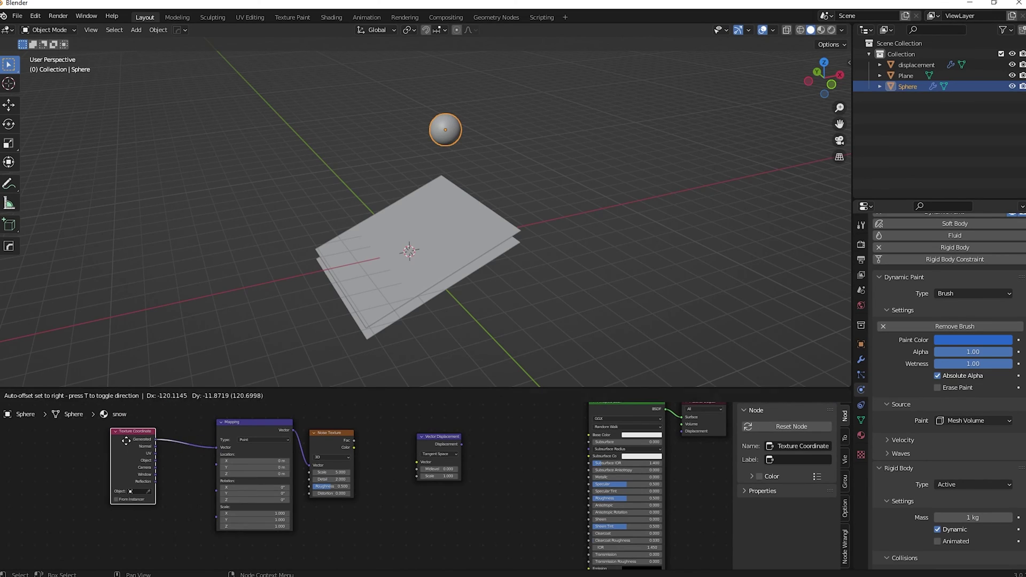
left_click_drag(236, 424, 204, 433)
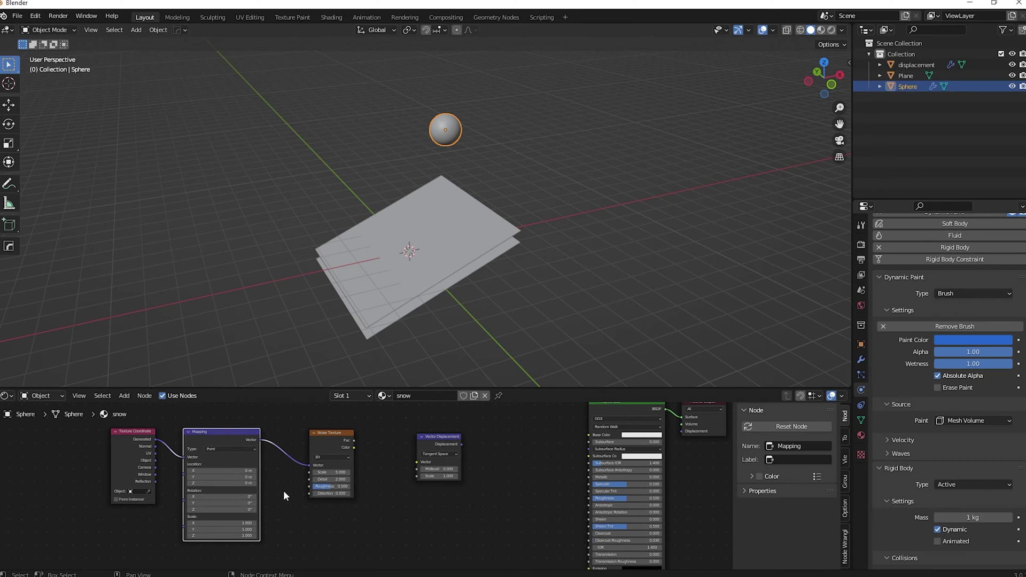
middle_click_drag(283, 489, 327, 495)
Search the add-ons in Preferences for node to check that Node Wrangler is enabled, and close Preferences.
left_click(41, 16)
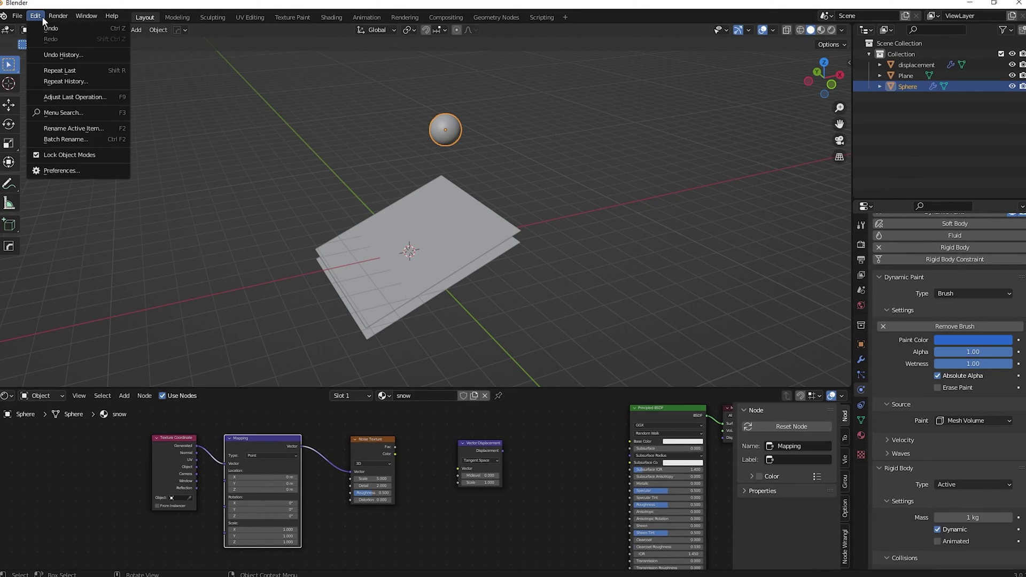
left_click(67, 169)
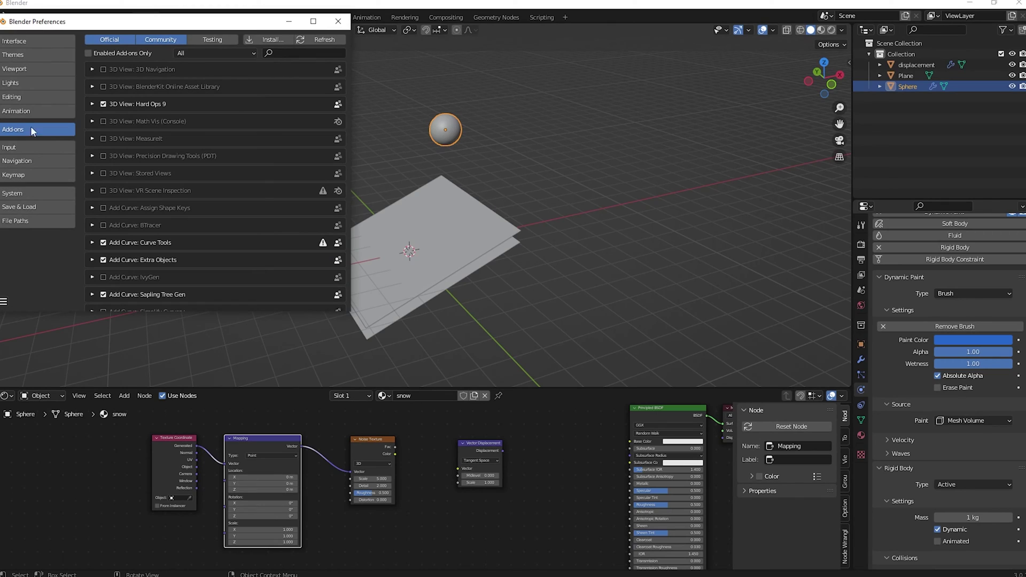
left_click(277, 53)
type("node")
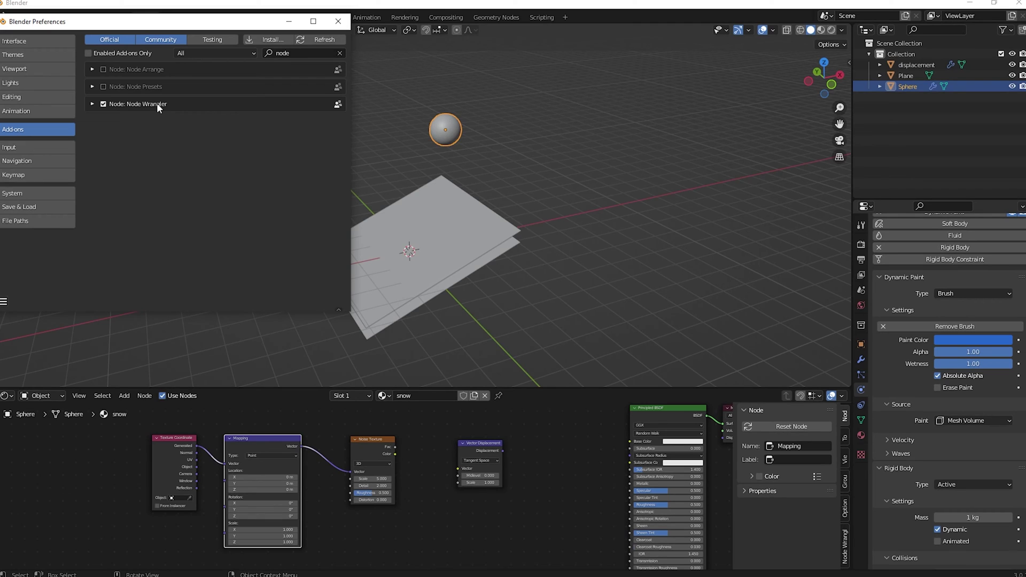
left_click(338, 21)
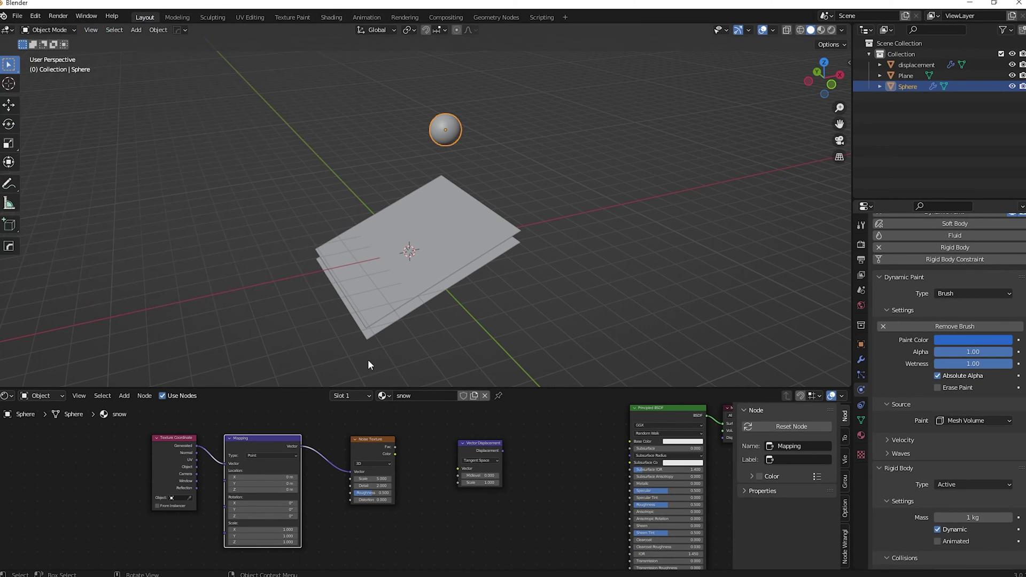
Connect the Noise Texture's Fac to the Vector Displacement's Vector input, and its Displacement output to the Material Output's Displacement.
scroll(368, 508, "up", 2)
scroll(324, 478, "down", 2)
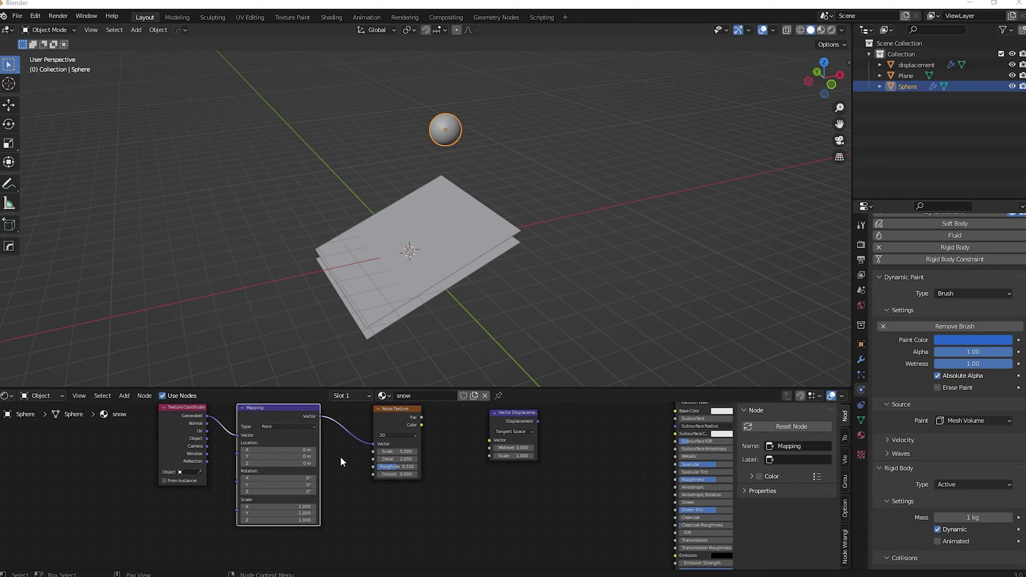
left_click_drag(421, 418, 496, 445)
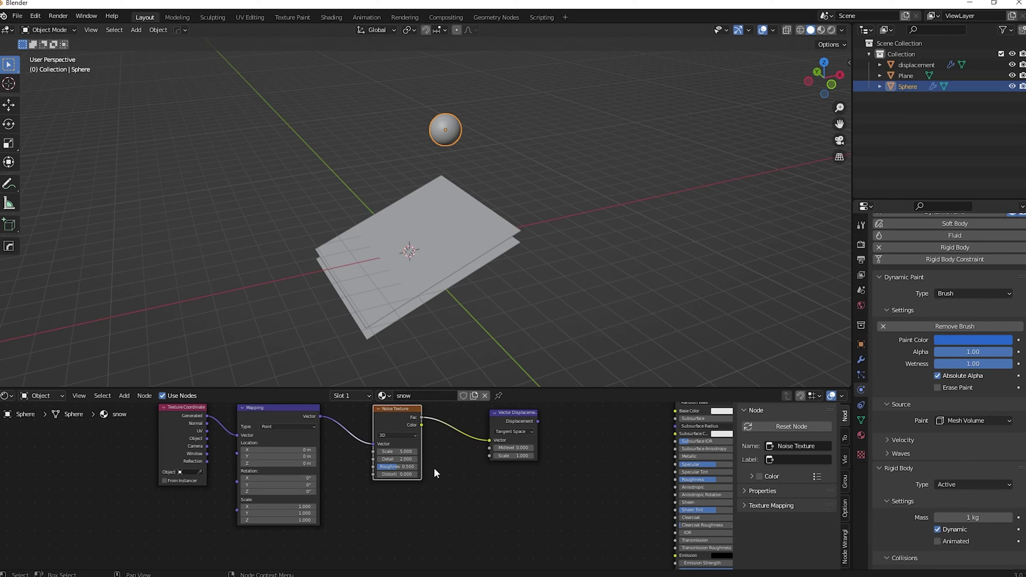
scroll(501, 475, "down", 2)
middle_click_drag(501, 475, 301, 494)
left_click_drag(290, 454, 466, 443)
Show the sphere up close in Material Preview shading, and move the Principled BSDF node away from the Material Output.
left_click(821, 30)
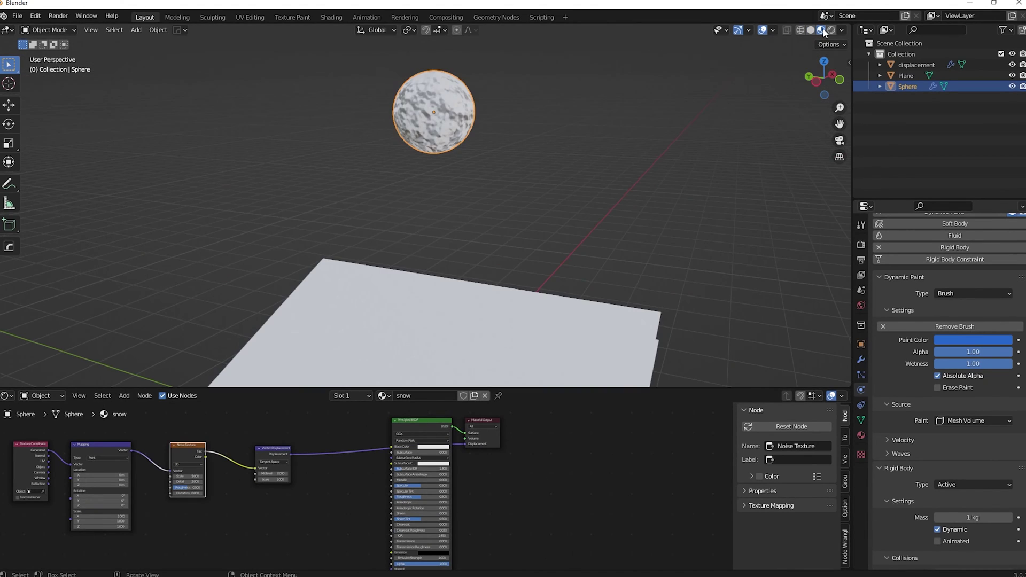
middle_click_drag(567, 138, 421, 257)
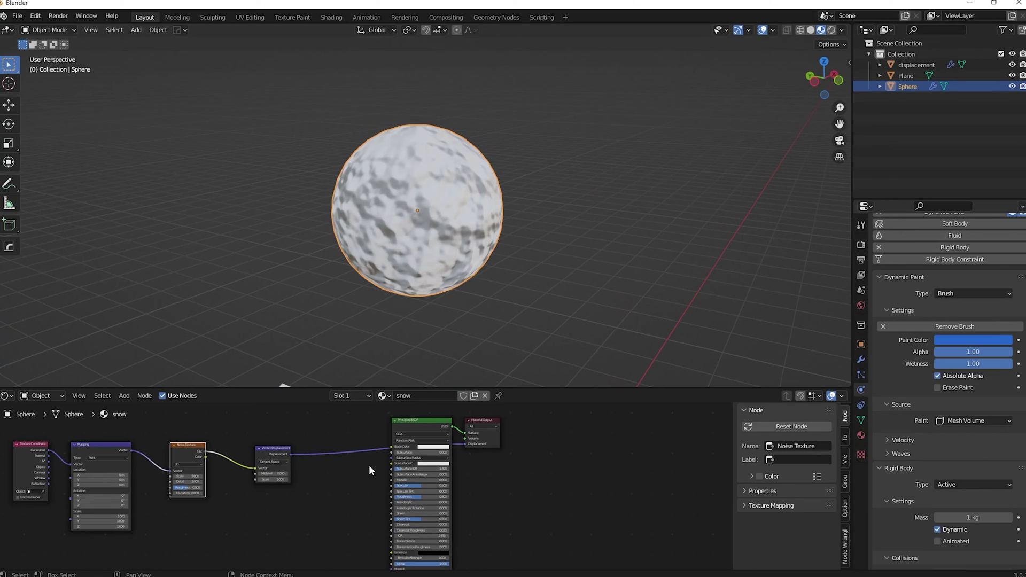
left_click_drag(417, 481, 351, 473)
middle_click_drag(286, 503, 383, 484)
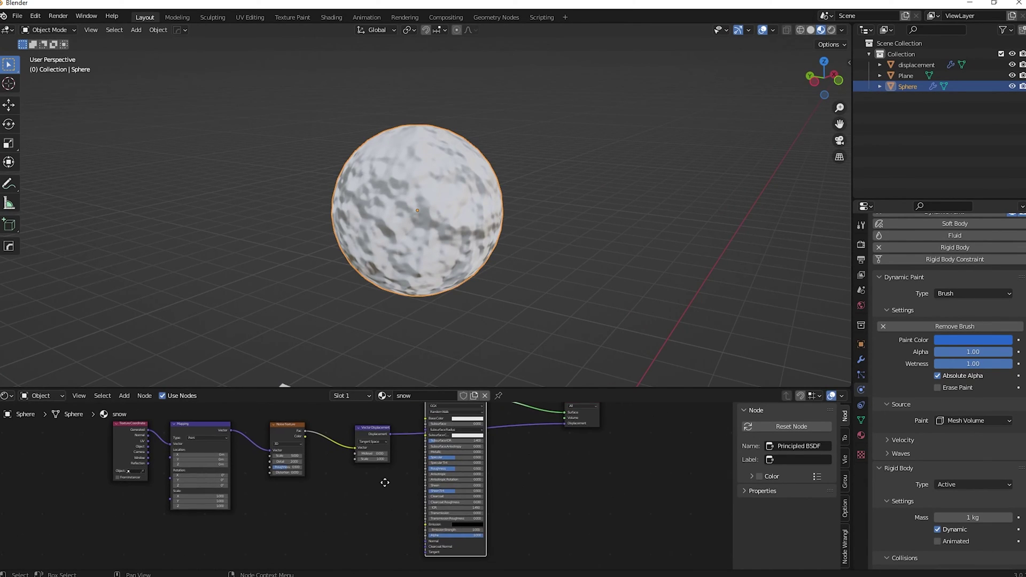
Set the Noise Texture node's Scale to 6 and its Detail to 5 in the snow material.
scroll(394, 480, "up", 3)
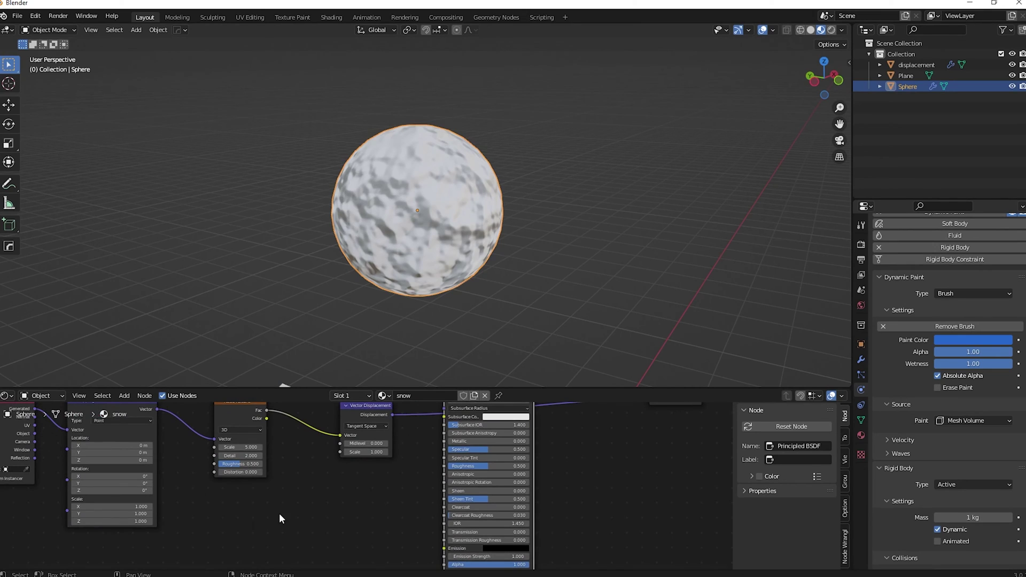
scroll(384, 495, "up", 2)
left_click(318, 446)
type("6")
key("Return")
left_click(323, 458)
type("5")
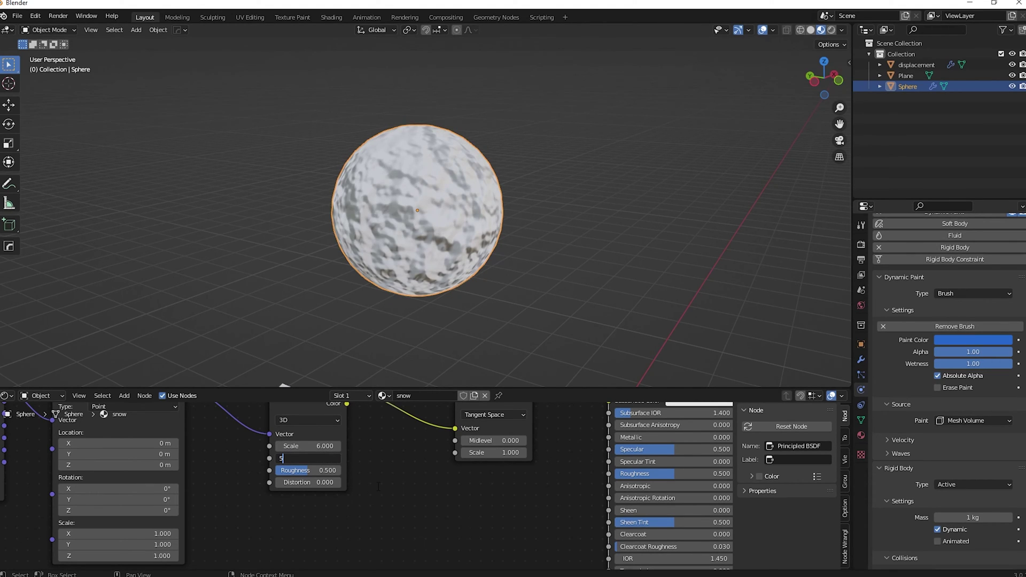
key("Return")
Set the Vector Displacement node's Scale to 0.2 to soften the snow's surface displacement.
scroll(394, 459, "down", 2)
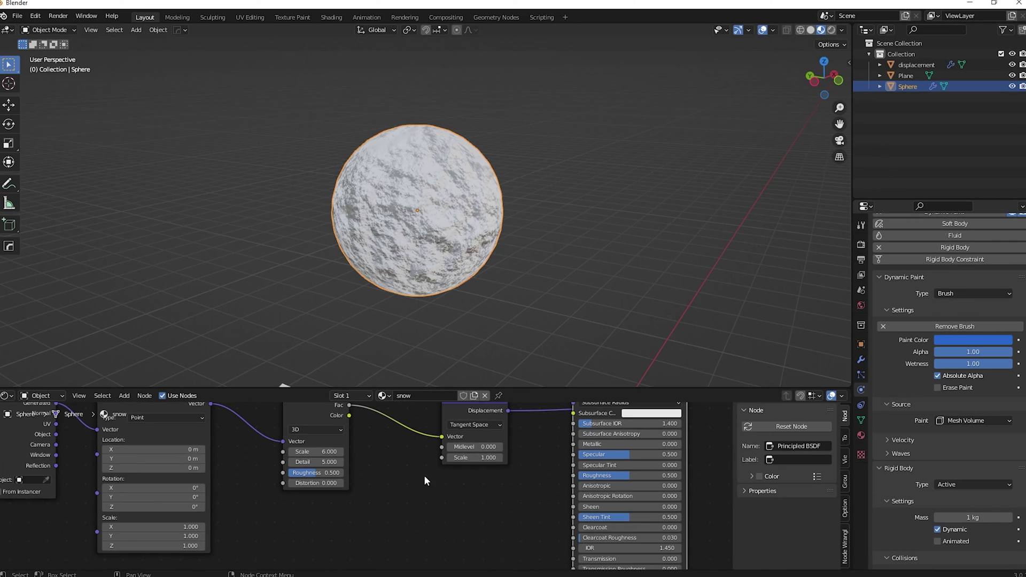
left_click(420, 465)
type("0.2")
key("Return")
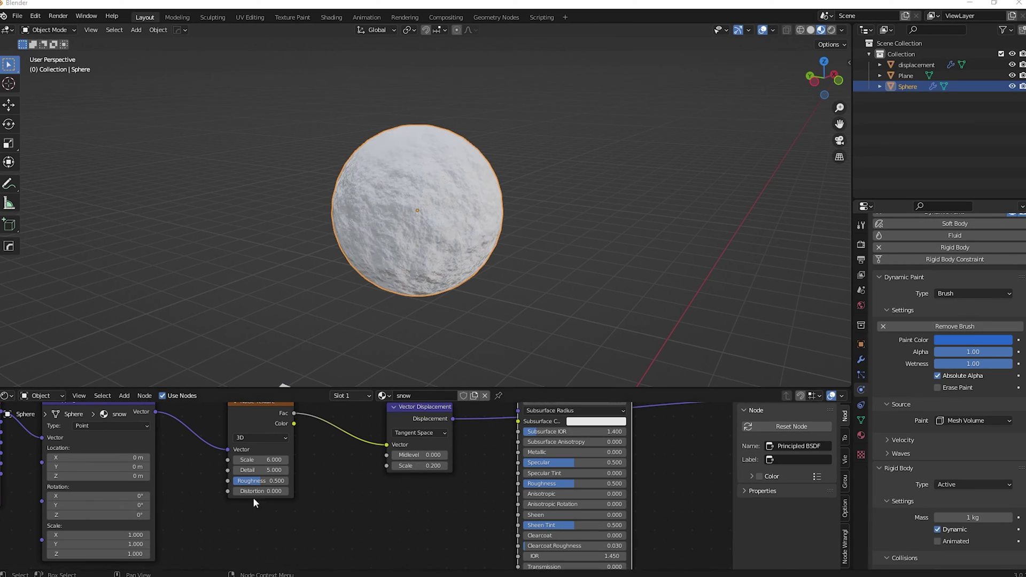
Duplicate the Noise Texture node and place the copy below the original, clear of the displacement chain.
scroll(383, 515, "down", 2)
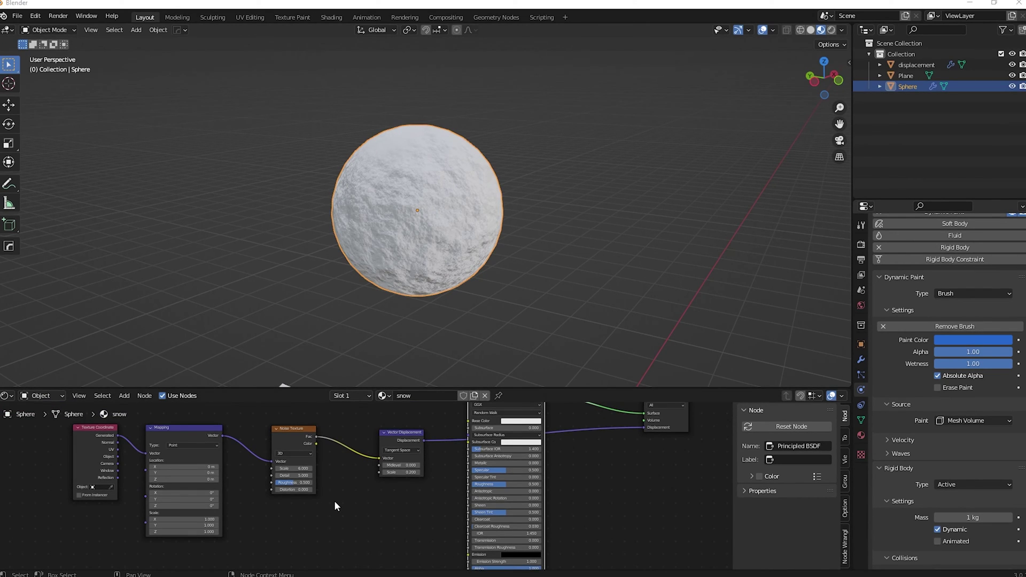
scroll(335, 505, "down", 3)
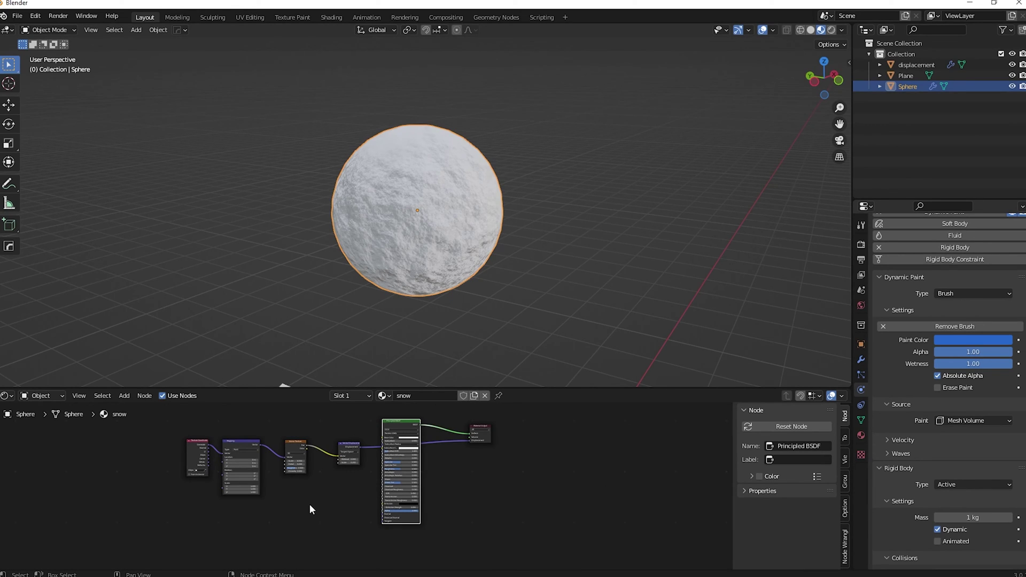
scroll(312, 500, "up", 3)
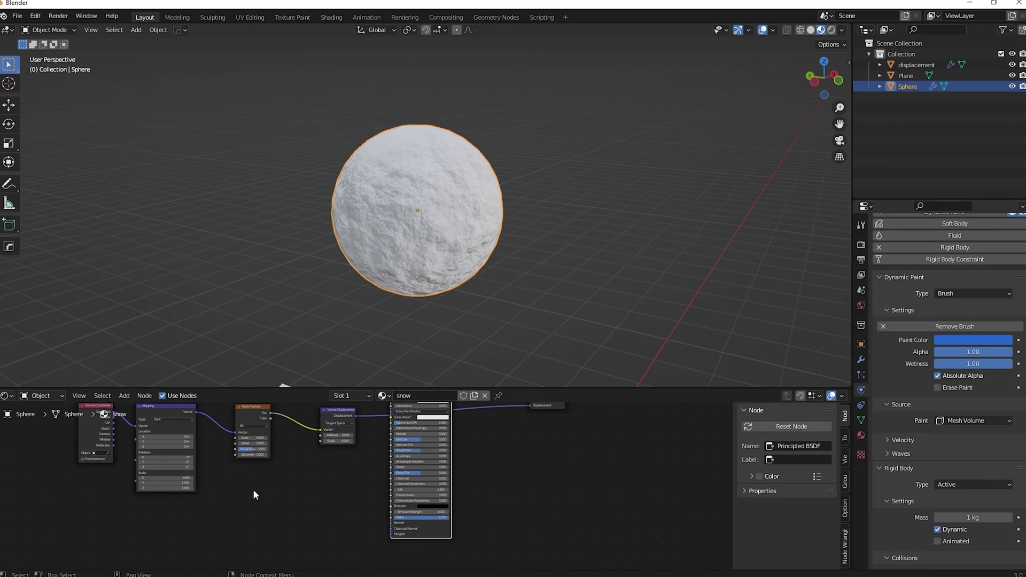
scroll(252, 489, "down", 2)
middle_click_drag(244, 480, 216, 495)
scroll(294, 479, "up", 3)
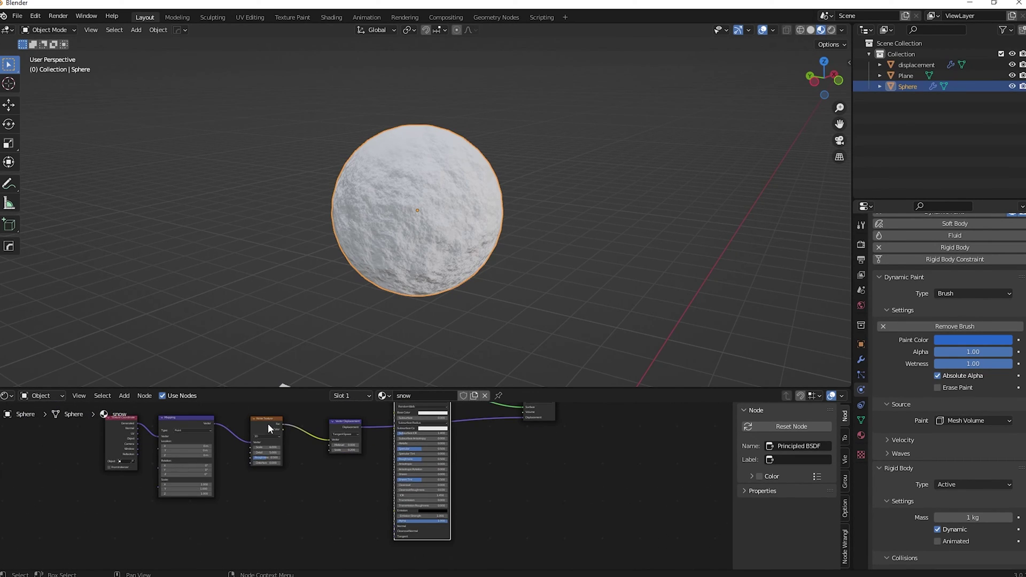
left_click(268, 425)
key("shift")
key("shift+d")
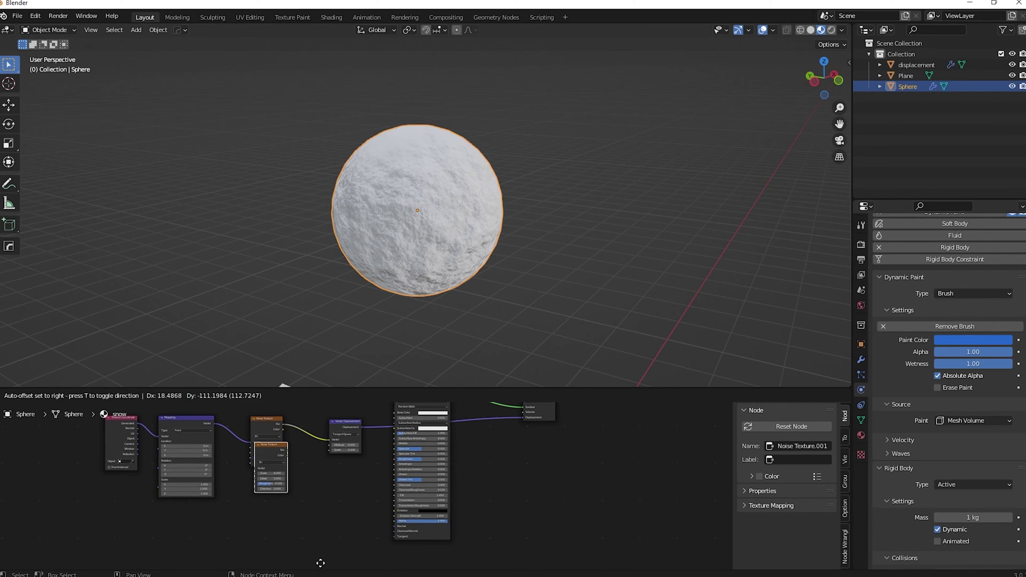
left_click(324, 419)
Set the duplicated Noise Texture's Scale to 500, Detail to 0 and Roughness to 0.
scroll(308, 457, "up", 3)
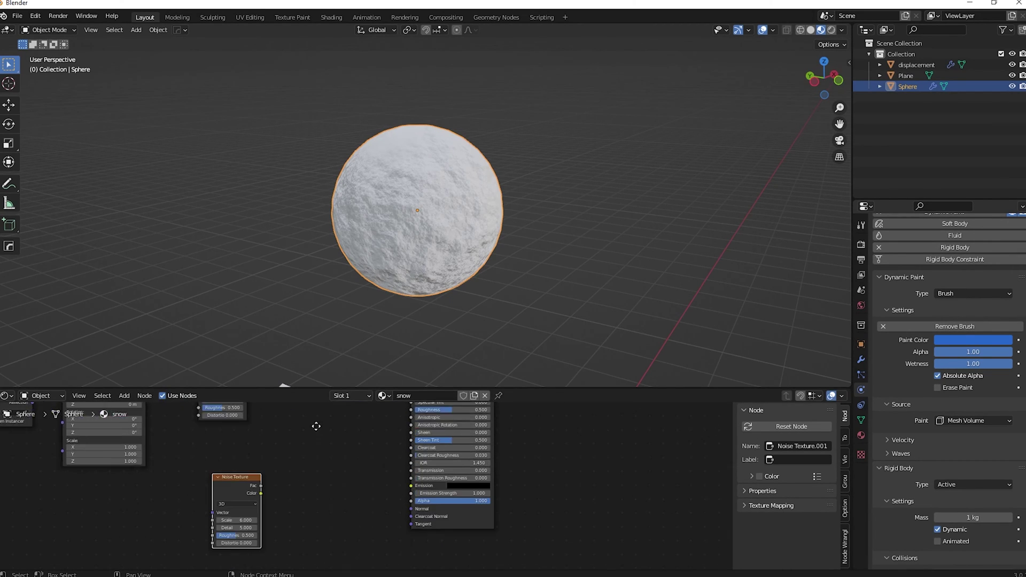
left_click(244, 484)
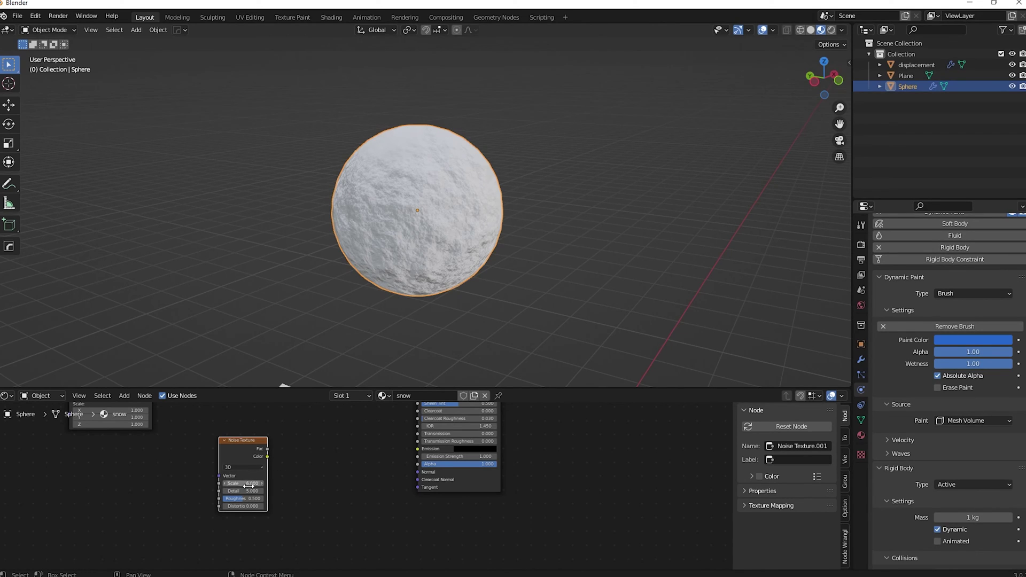
type("500")
key("Return")
left_click(245, 490)
type("0")
key("Return")
left_click(236, 498)
type("0")
key("Return")
Link the Mapping's Vector output to the duplicated Noise Texture, and add two Bright/Contrast nodes with the first fed from its Fac output.
middle_click_drag(161, 449, 251, 512)
scroll(252, 512, "down", 1)
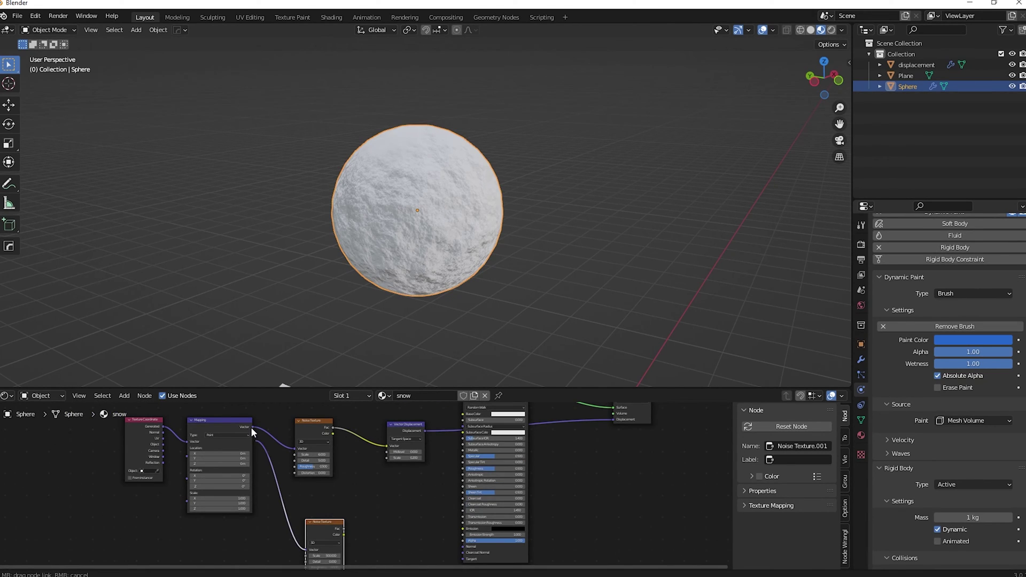
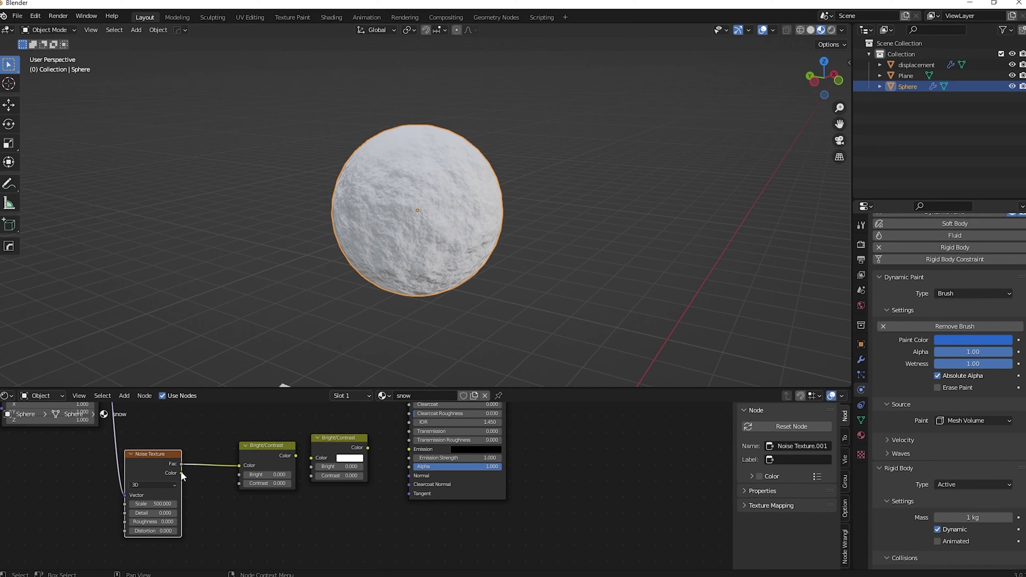
scroll(184, 472, "down", 2)
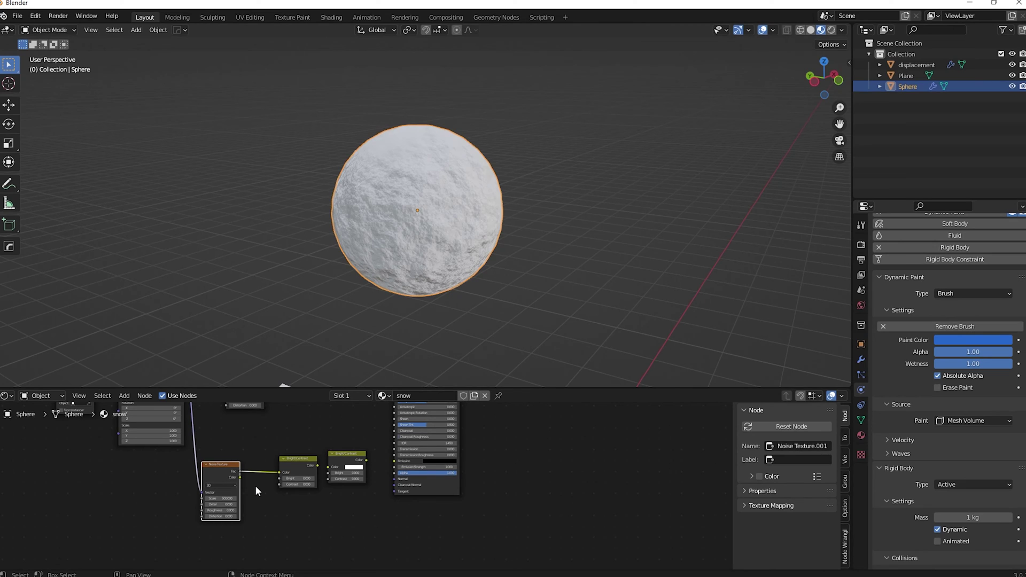
scroll(255, 486, "up", 4)
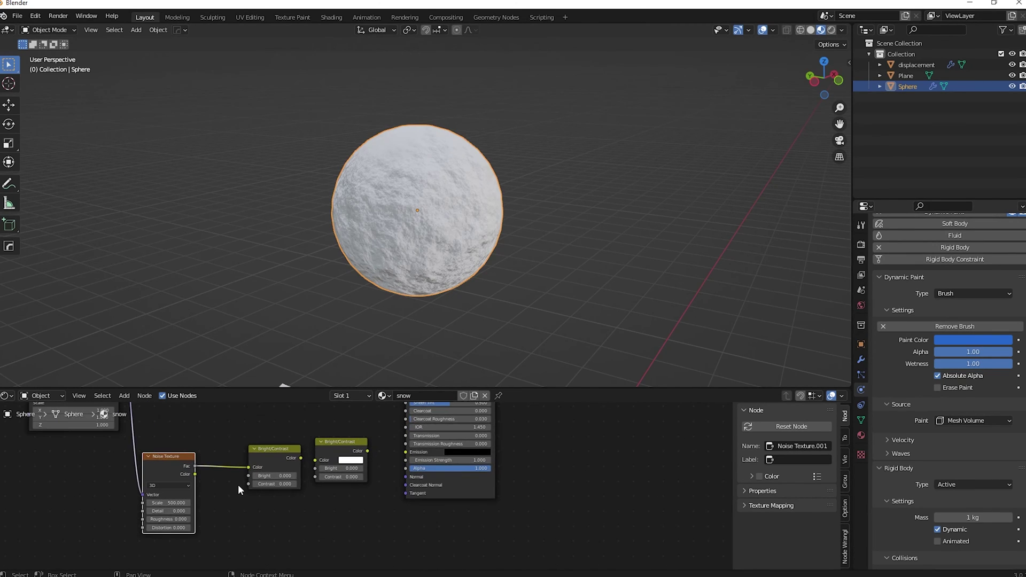
middle_click_drag(213, 486, 234, 468)
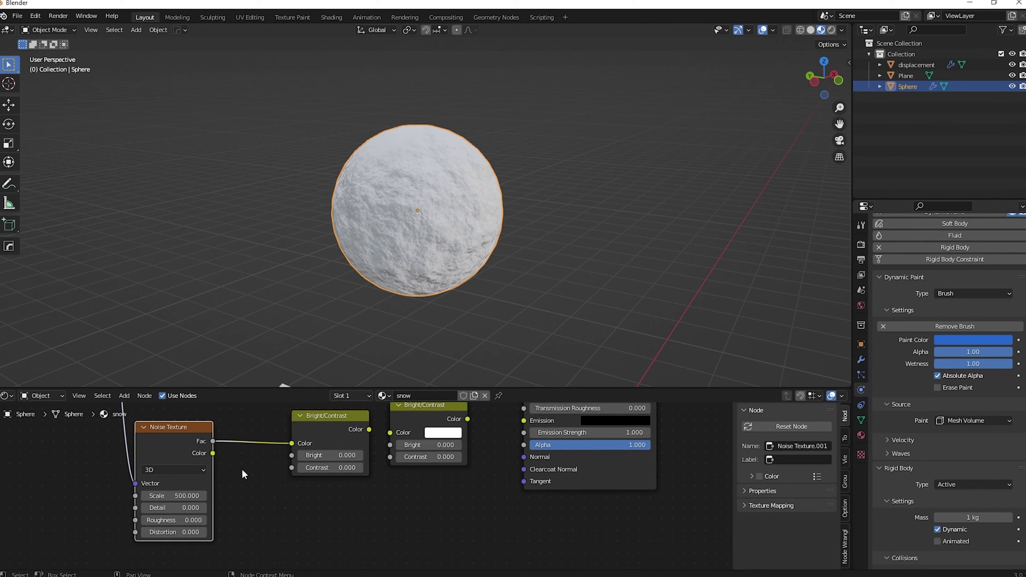
scroll(250, 464, "down", 2)
scroll(235, 479, "up", 1)
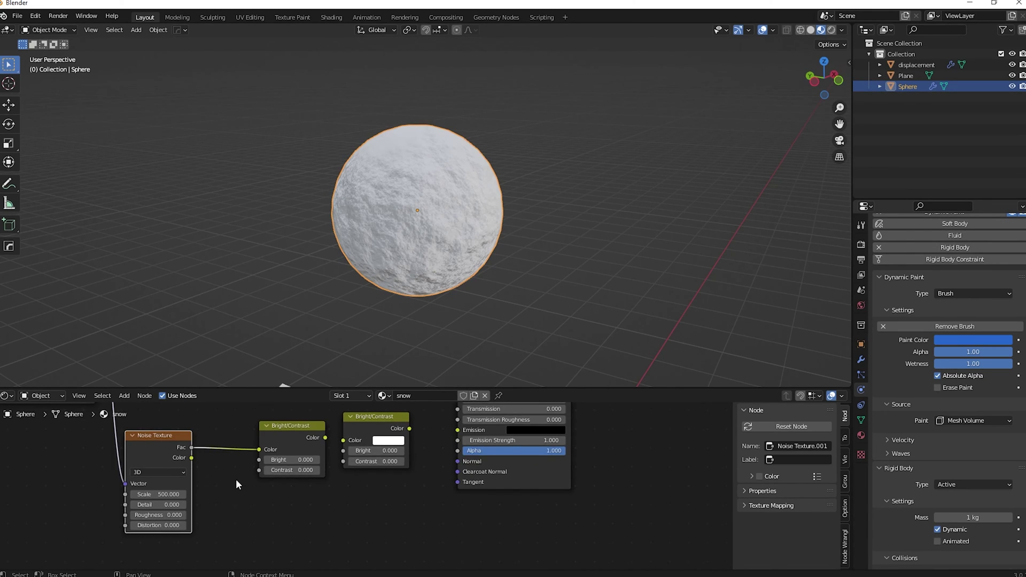
middle_click_drag(236, 479, 192, 471)
Chain the first Bright/Contrast node into the second, and connect the second's Color output to the Principled BSDF's Clearcoat.
left_click_drag(235, 436, 195, 442)
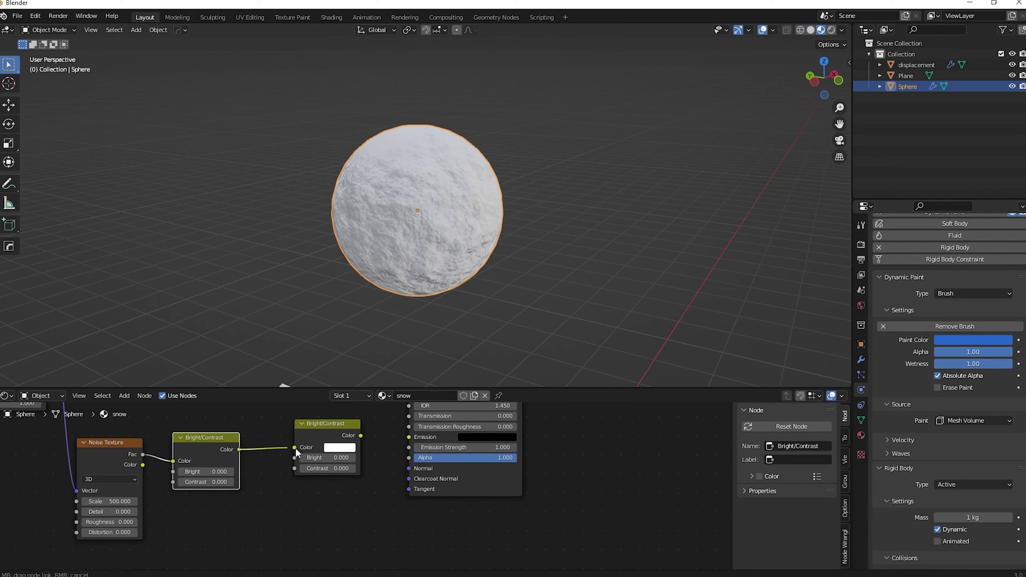
middle_click_drag(386, 451, 248, 485)
left_click_drag(231, 486, 278, 441)
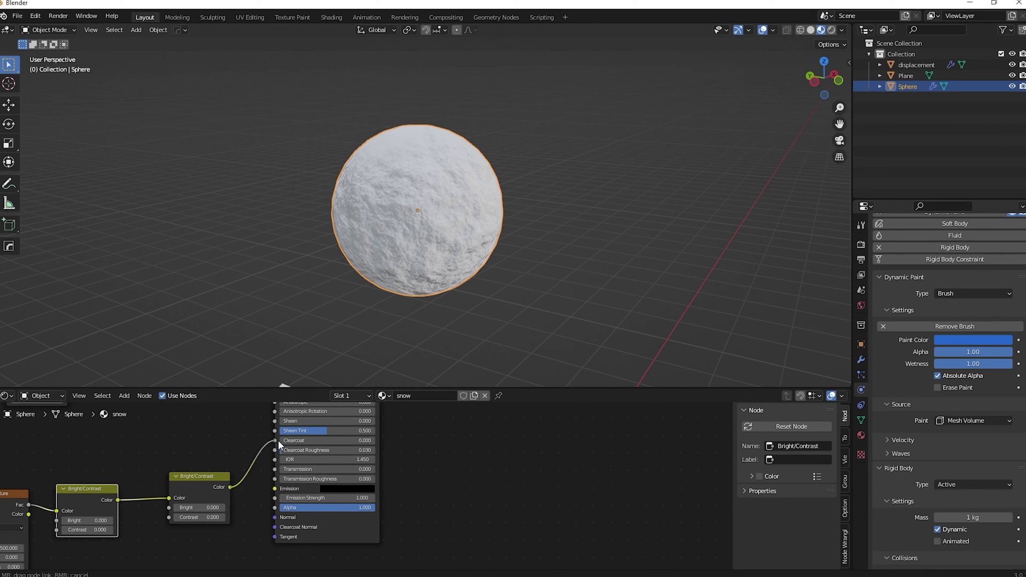
Set the first Bright/Contrast node's Bright to -2.6 and its Contrast to 8.
scroll(240, 500, "up", 1)
middle_click_drag(239, 501, 475, 455)
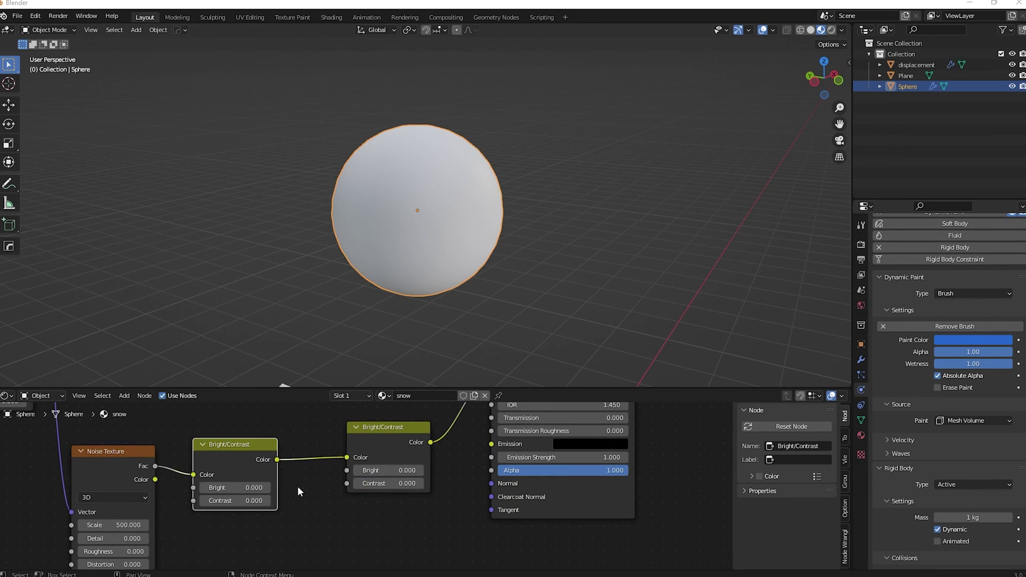
left_click(243, 488)
type("0.0")
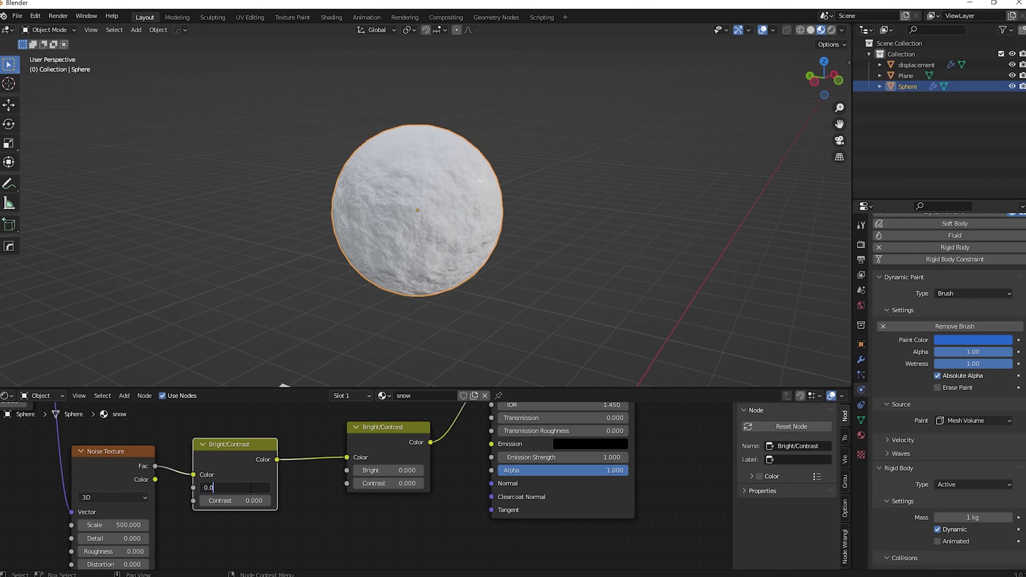
key("BackSpace")
key("BackSpace")
key("BackSpace")
type("-2.6")
key("Return")
left_click(243, 501)
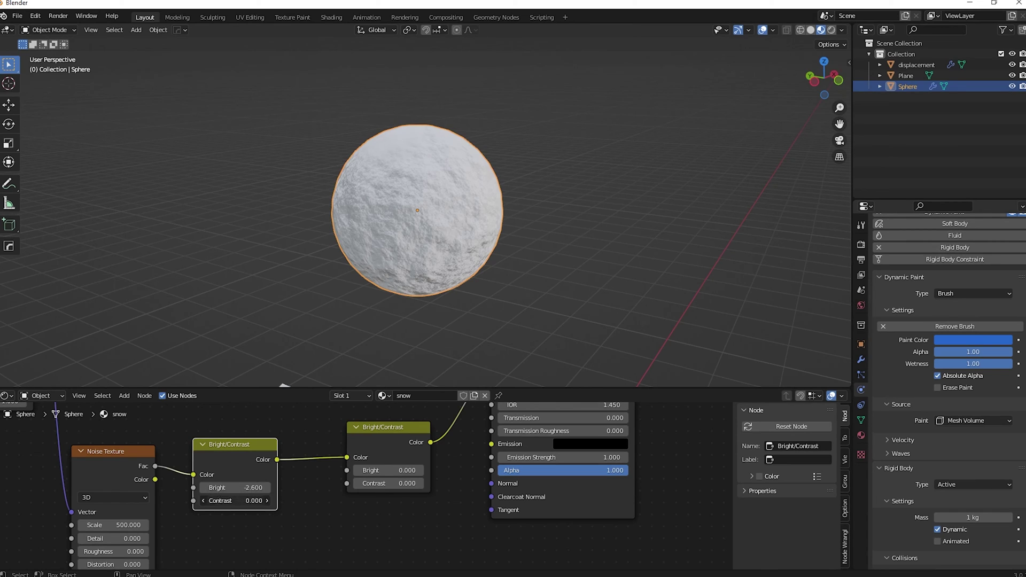
type("8")
key("Return")
Set the second Bright/Contrast node's Contrast to 10.
left_click(388, 483)
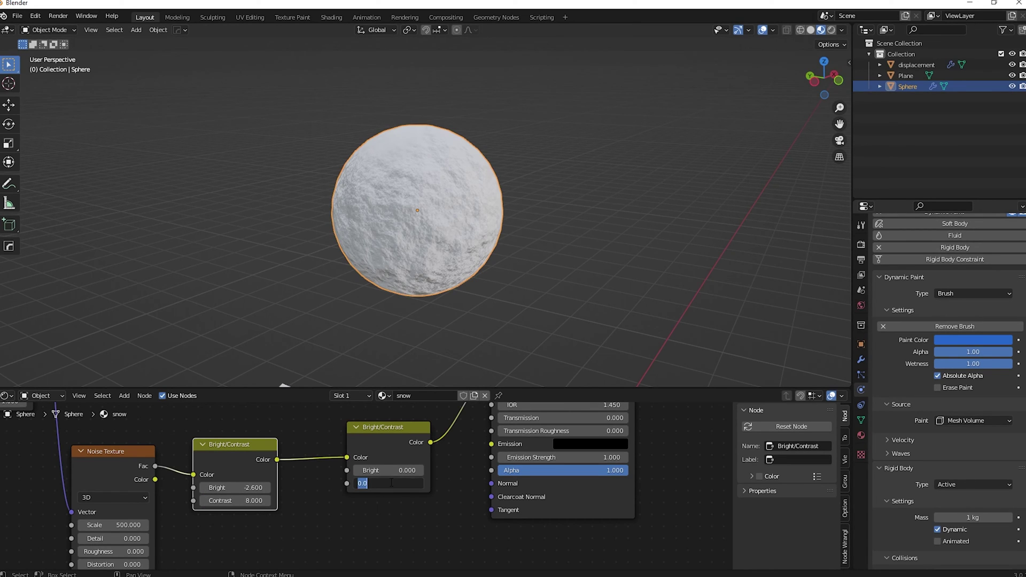
type("10")
key("Return")
Set the Principled BSDF's Clearcoat Roughness to 0.25.
scroll(381, 490, "down", 2)
middle_click_drag(426, 455, 312, 469)
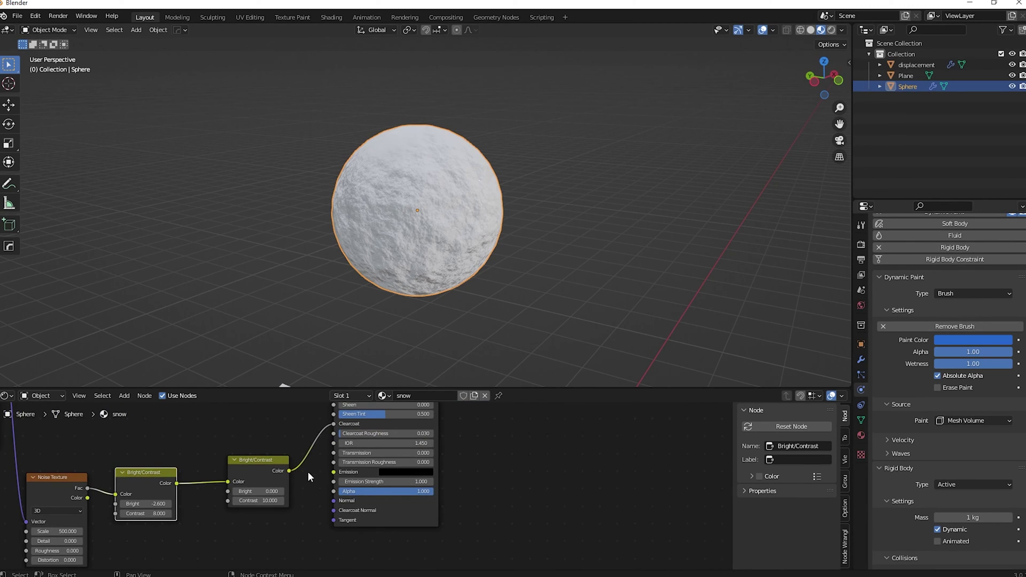
scroll(335, 480, "down", 2)
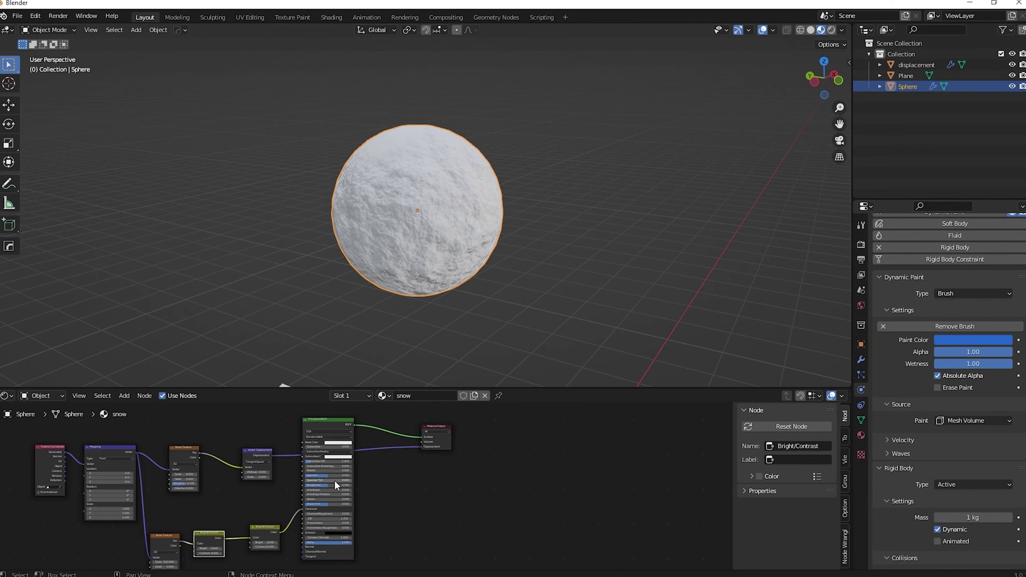
middle_click_drag(335, 480, 312, 475)
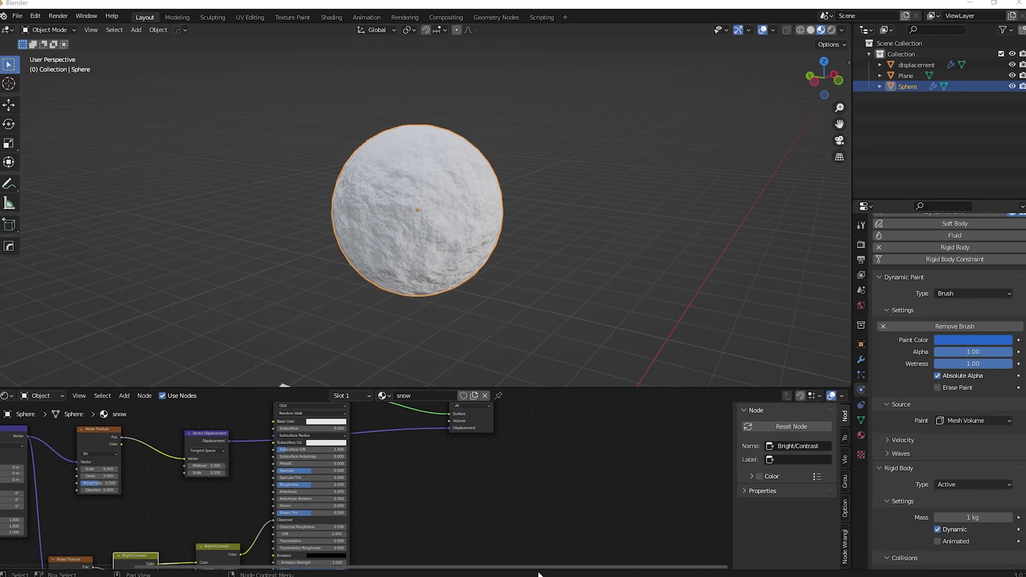
scroll(302, 490, "up", 3)
left_click(282, 482)
type("0")
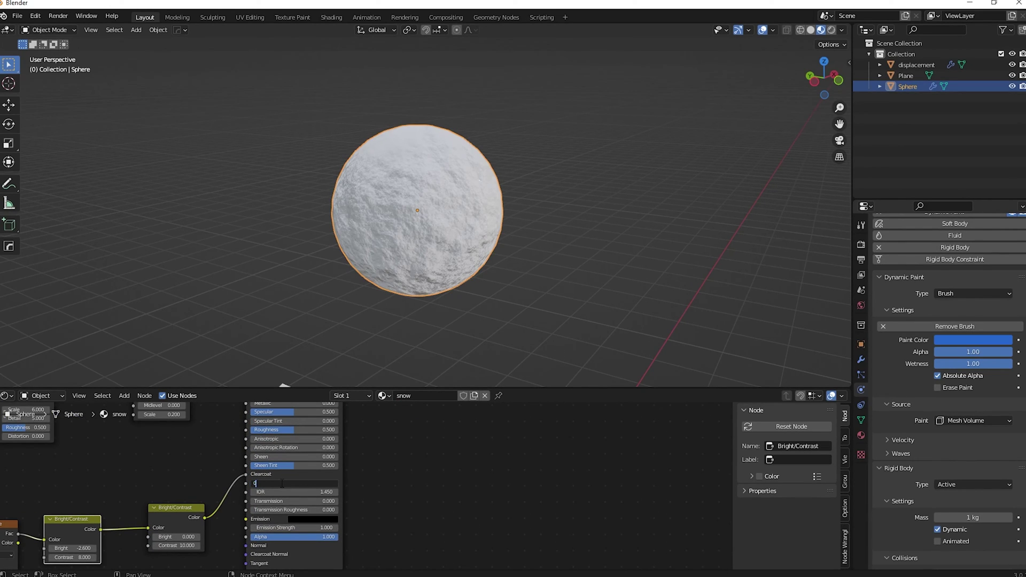
type(".25")
key("Return")
Raise the Principled BSDF's Specular to 1 and set its Roughness to 0.8.
scroll(278, 456, "up", 3, "shift")
left_click_drag(277, 457, 332, 456)
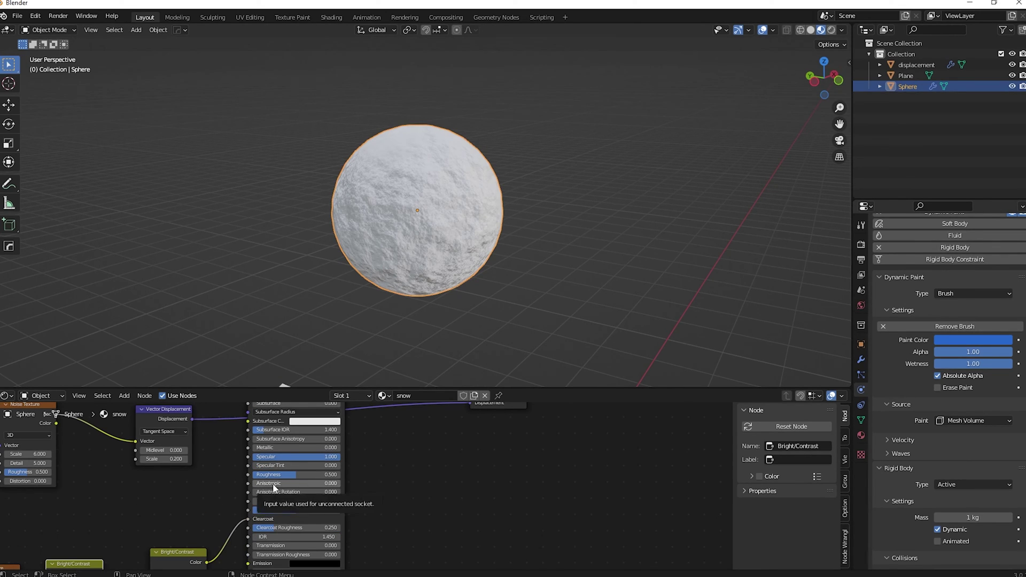
left_click(297, 474)
type("0.8")
key("Return")
Set the Principled BSDF's Subsurface value to 0.5.
middle_click_drag(297, 472, 274, 539)
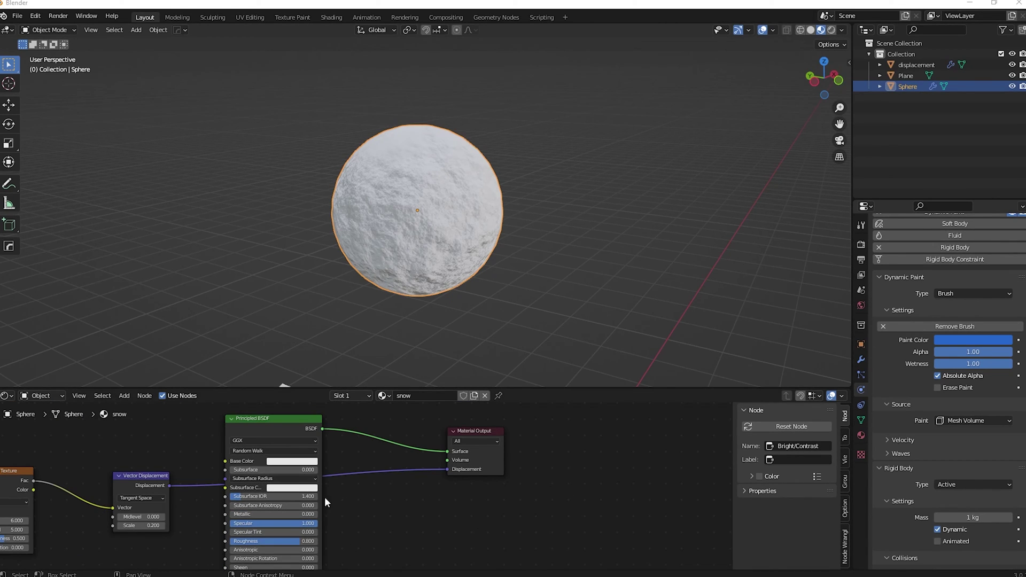
left_click(296, 470)
type("0.5")
key("Return")
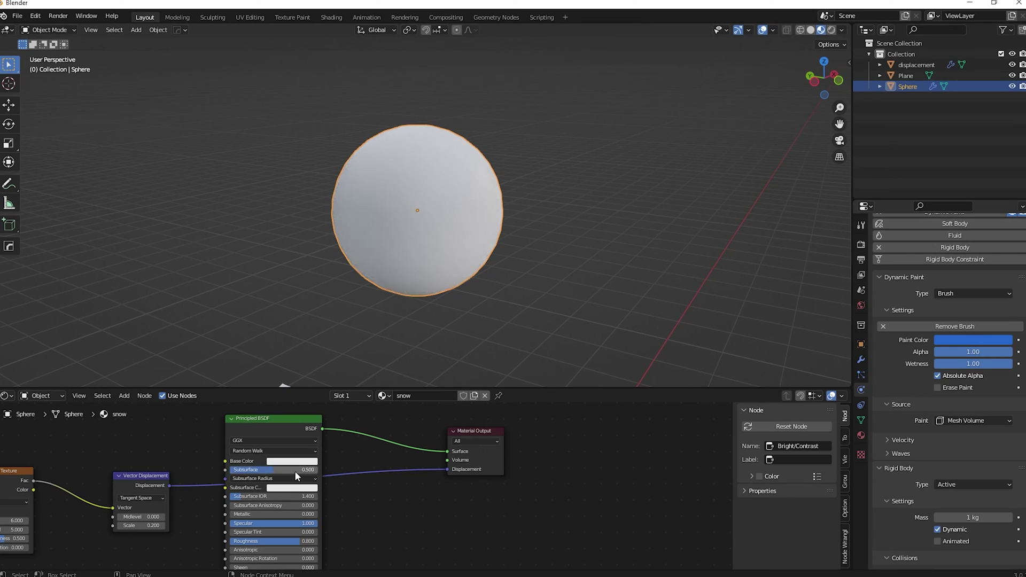
Select the displacement plane beneath the sphere and assign the existing snow material to it.
scroll(495, 220, "down", 5)
middle_click_drag(428, 246, 383, 211)
scroll(392, 245, "up", 5)
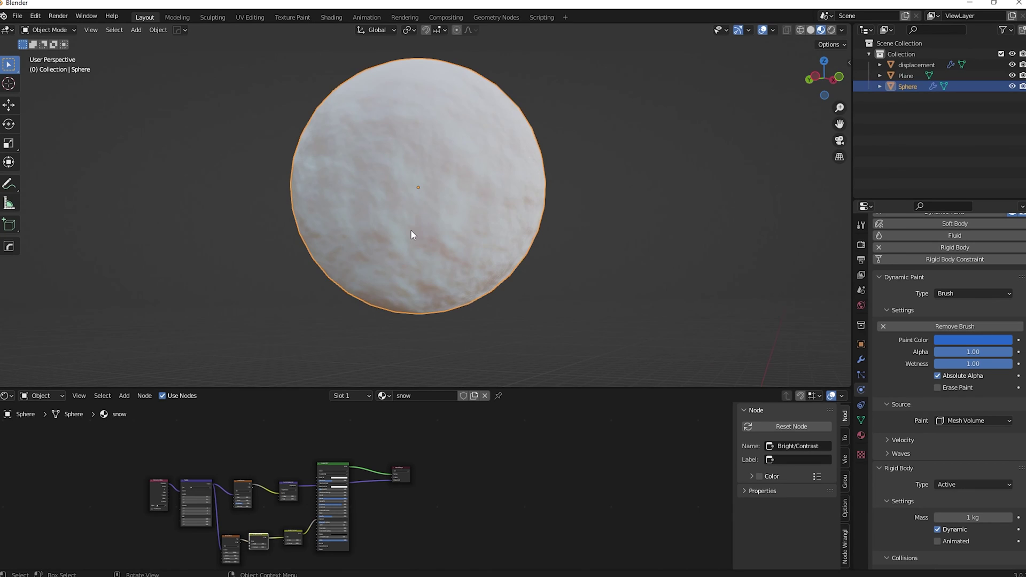
middle_click_drag(412, 234, 392, 249)
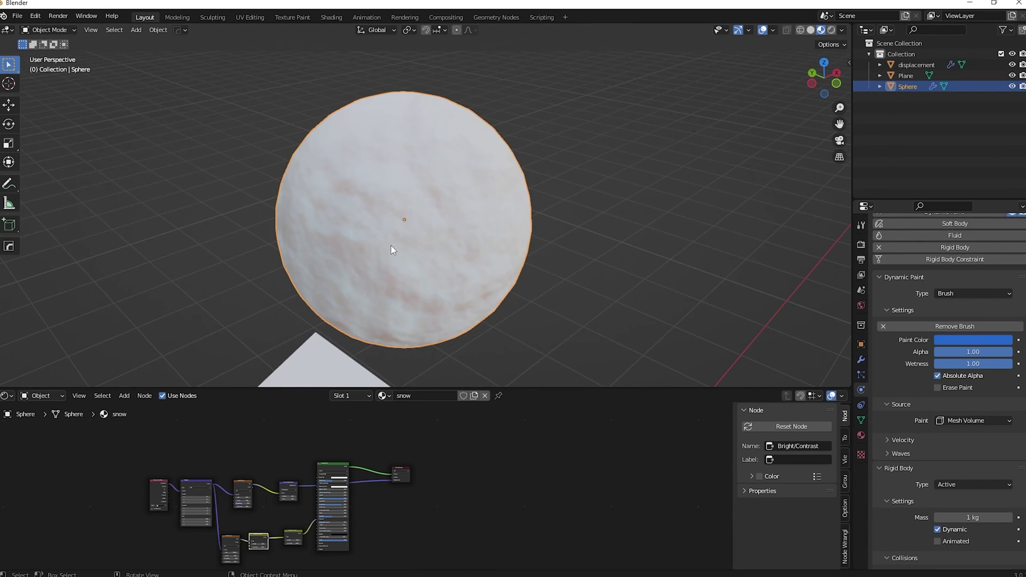
scroll(391, 243, "down", 3)
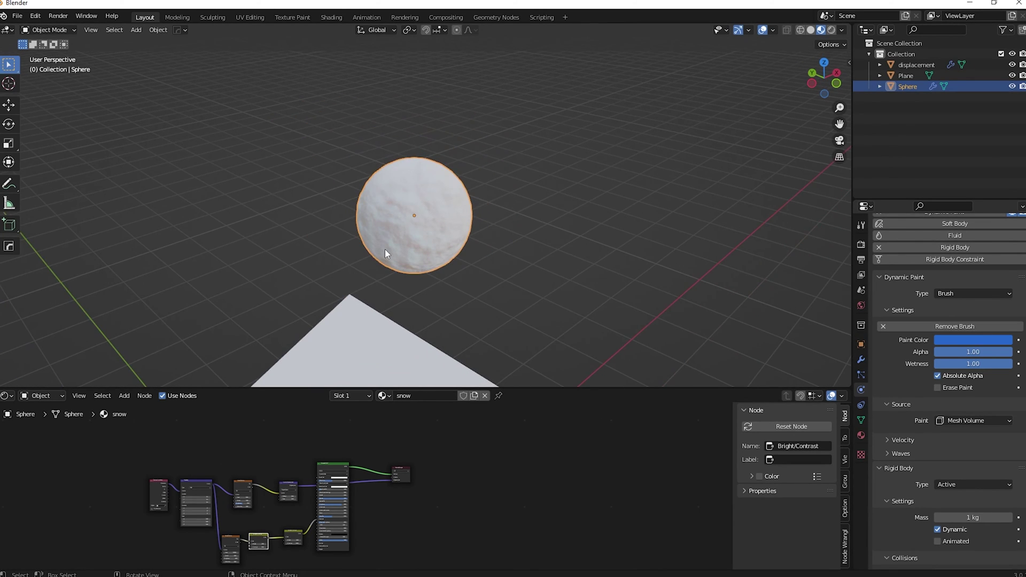
scroll(386, 248, "down", 2)
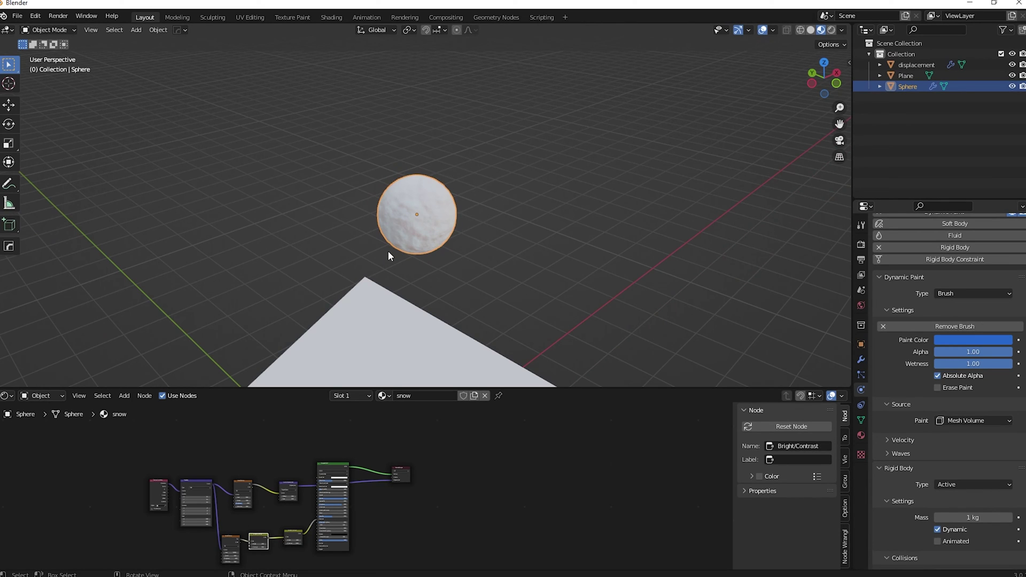
middle_click_drag(388, 251, 445, 267)
left_click(434, 242)
left_click(400, 395)
left_click(425, 420)
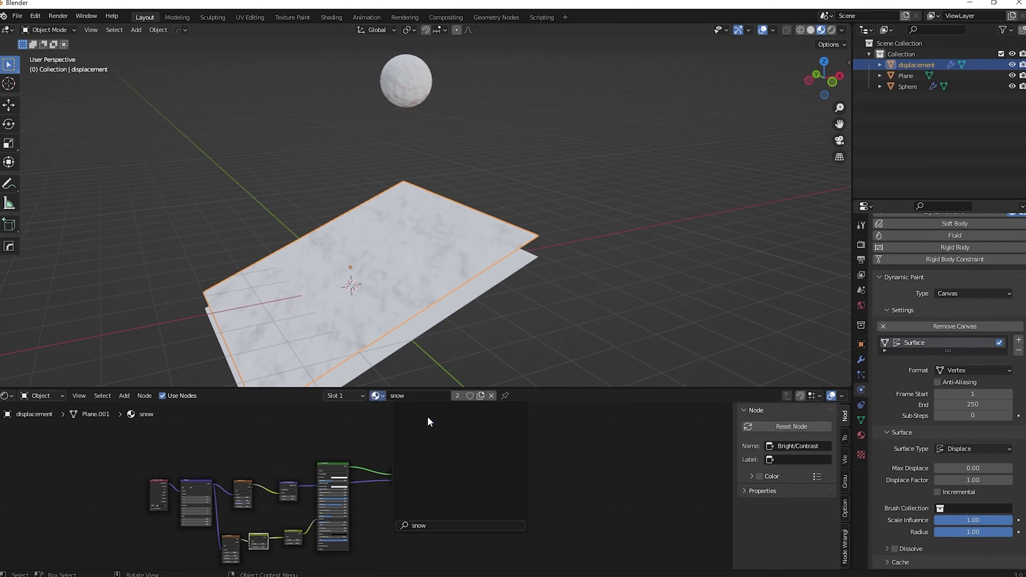
Make the displacement plane's snow material a single-user copy and set its Vector Displacement node's Scale to 0.15.
left_click(457, 396)
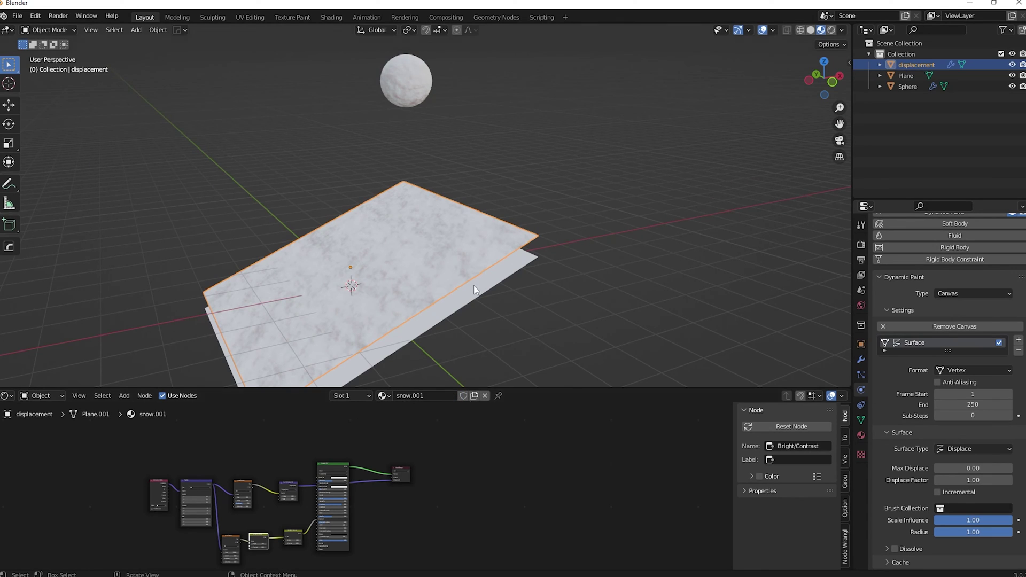
scroll(369, 473, "up", 3)
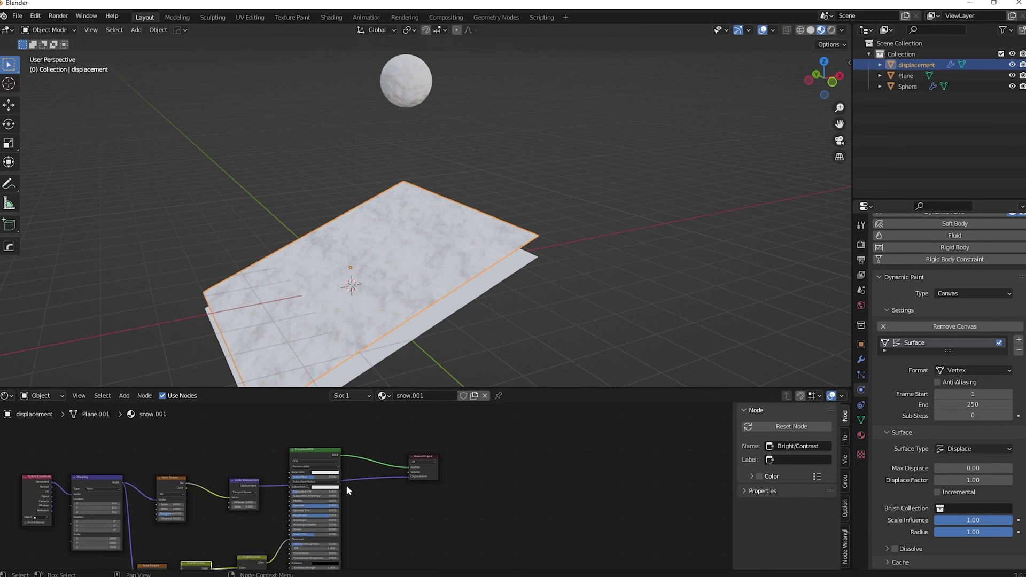
scroll(374, 461, "up", 4)
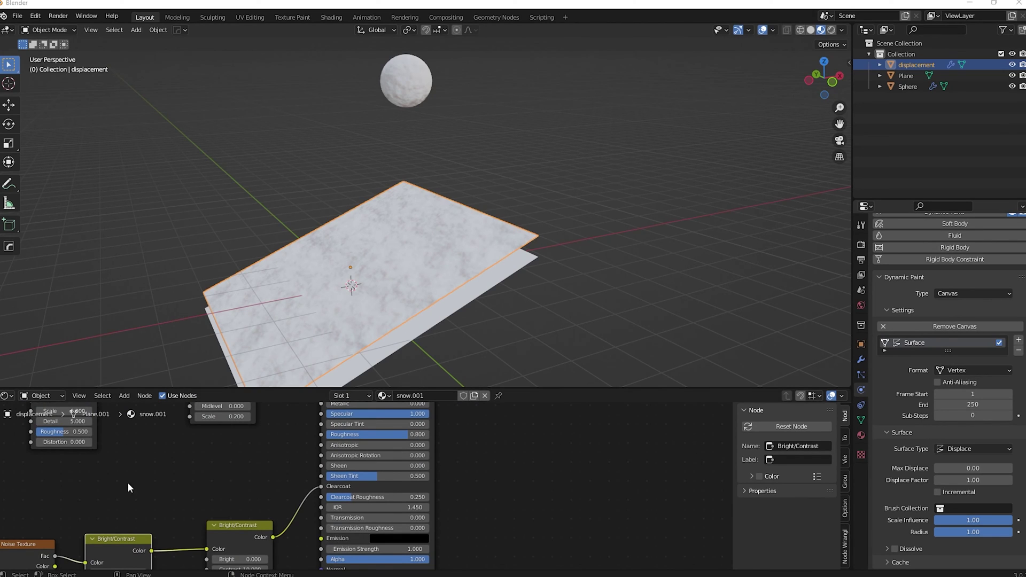
middle_click_drag(128, 488, 205, 531)
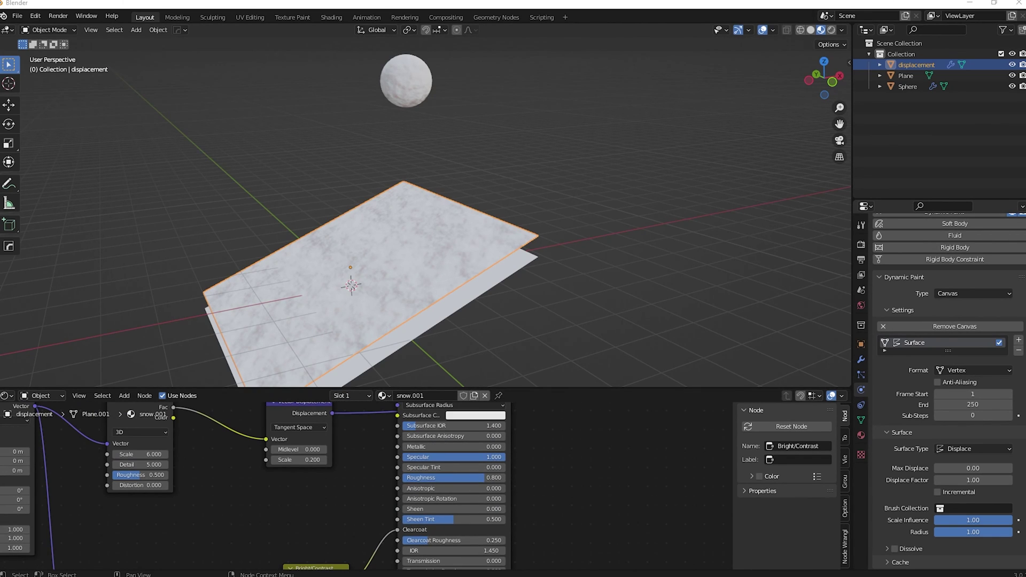
left_click(314, 460)
type("0")
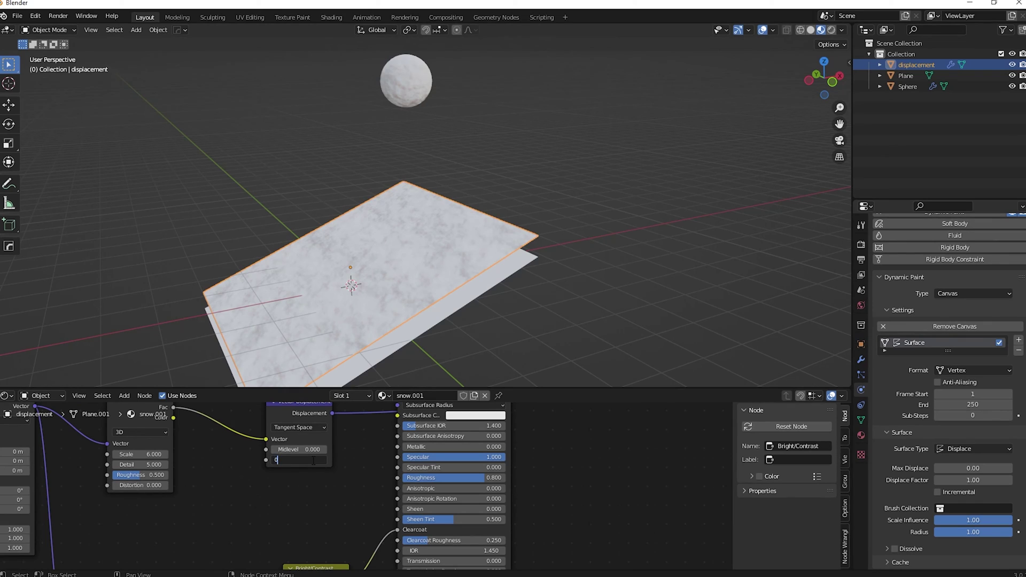
type(".1")
type("50")
key("Return")
scroll(324, 491, "down", 3)
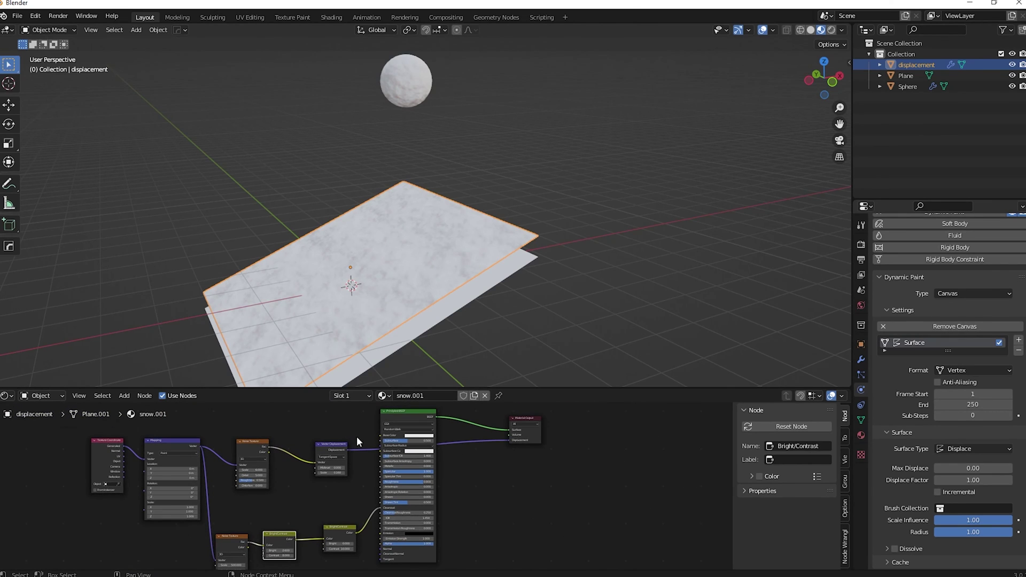
Select the lower collision plane and disable its visibility in renders, keeping it shown in viewports.
middle_click_drag(396, 267, 405, 235)
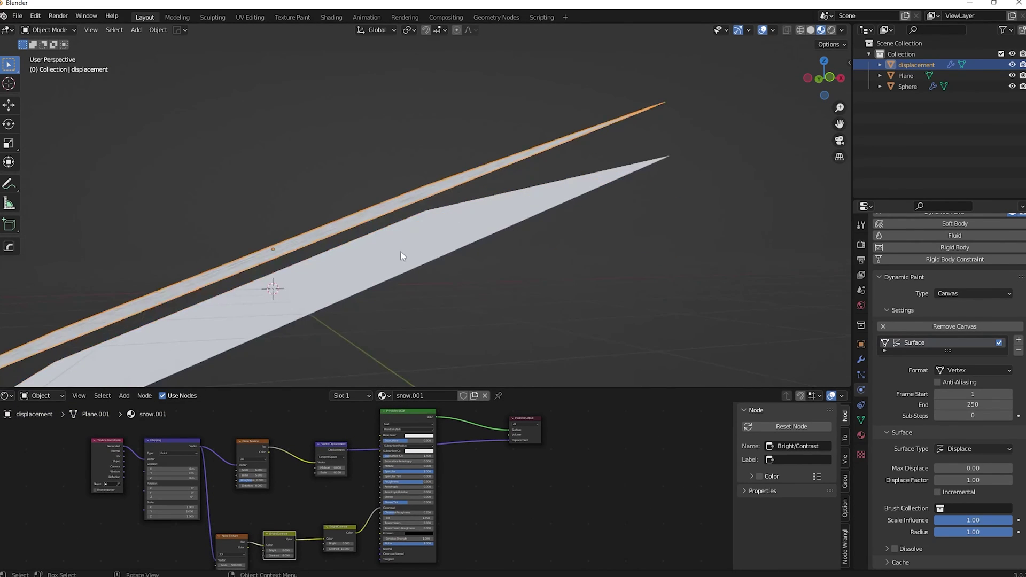
left_click(431, 252)
middle_click_drag(465, 266, 430, 249)
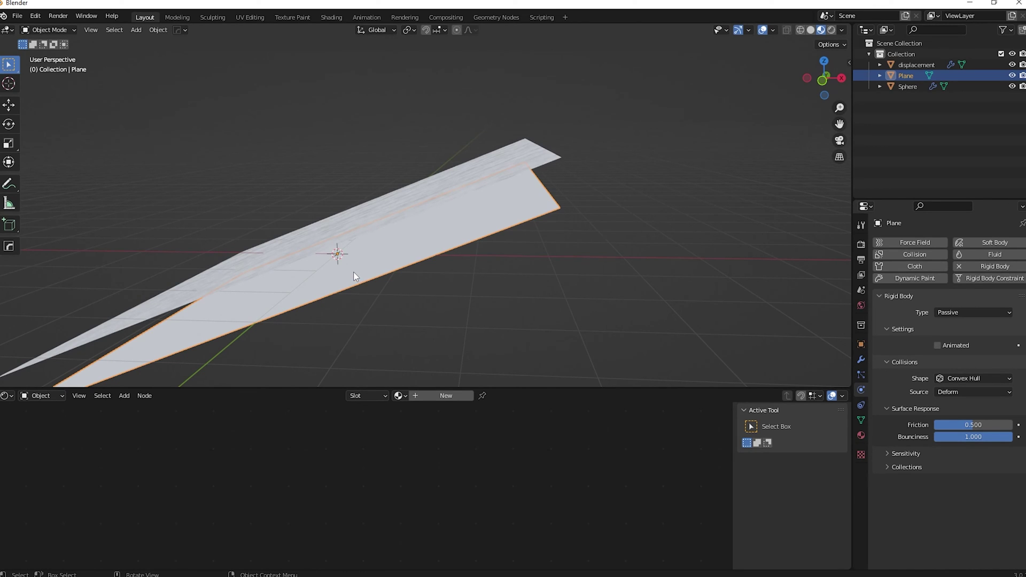
left_click(861, 344)
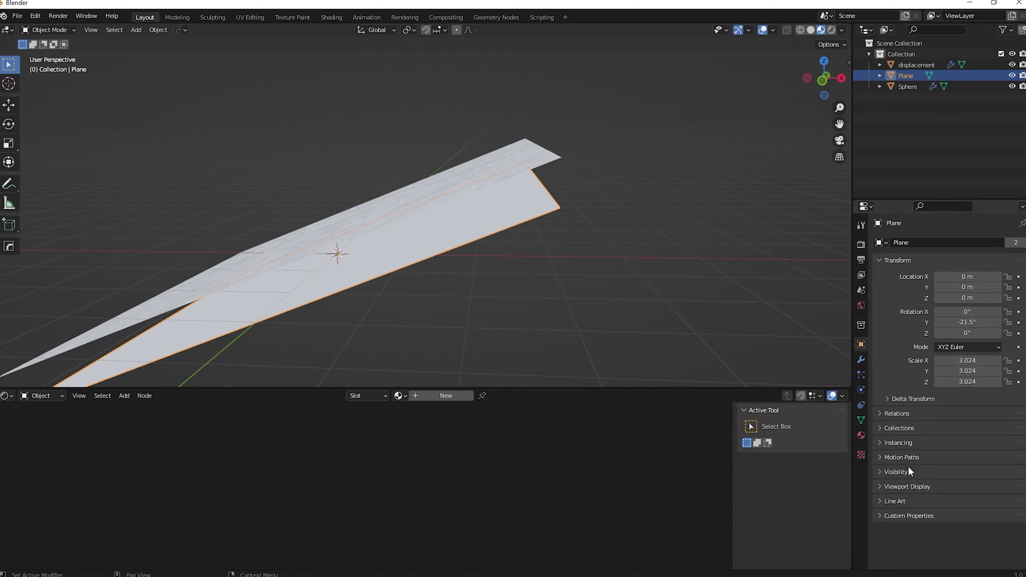
left_click(880, 473)
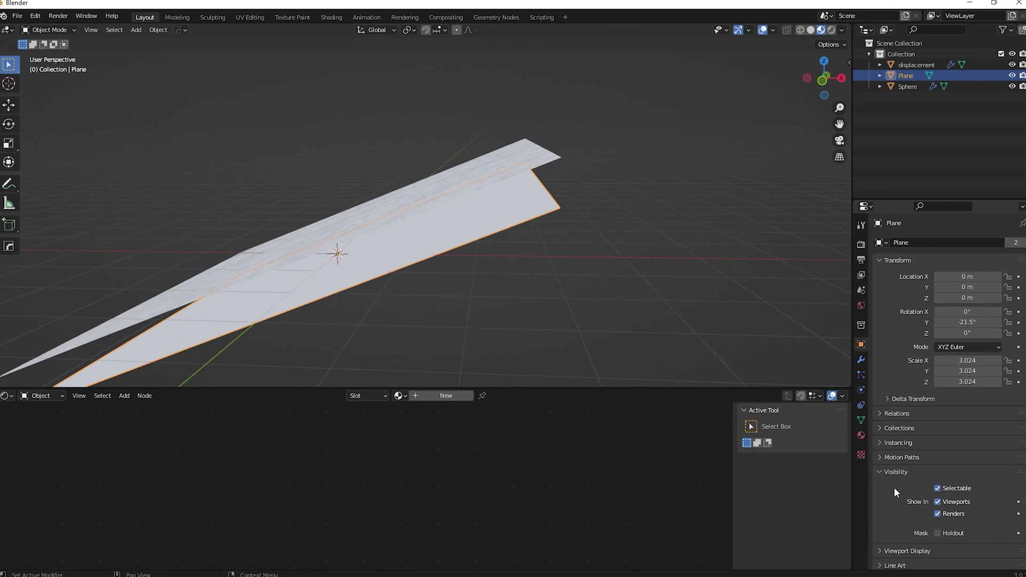
left_click(938, 514)
left_click(633, 299)
middle_click_drag(634, 299, 267, 214)
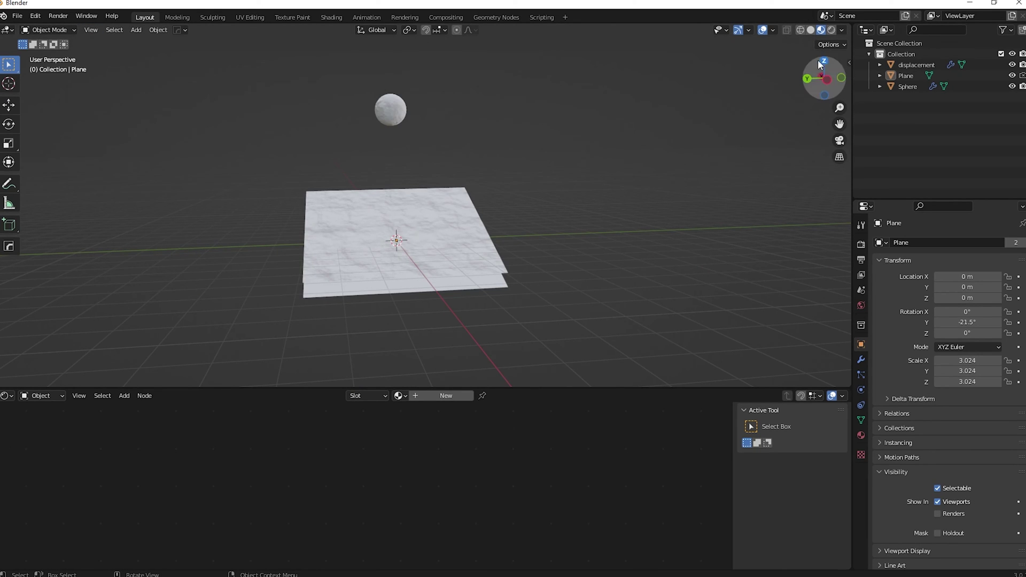
Switch the shader editor area to the Timeline and shrink it slightly to enlarge the 3D view.
left_click(41, 396)
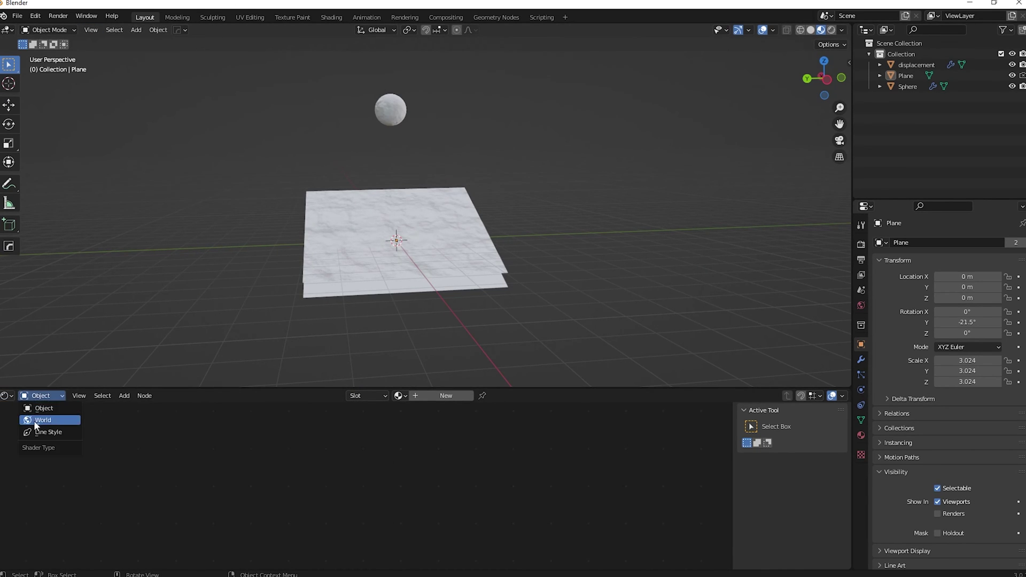
left_click(6, 395)
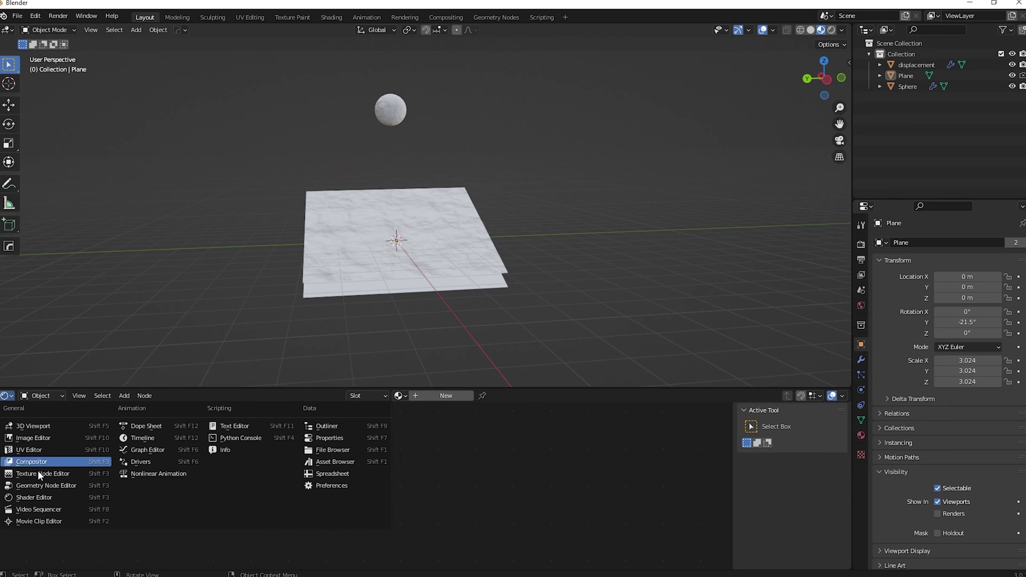
left_click(142, 438)
left_click_drag(365, 389, 364, 410)
Select the displacement plane and save the project over tutorialblend.blend in the blender works folder.
left_click(344, 278)
key("ctrl+s")
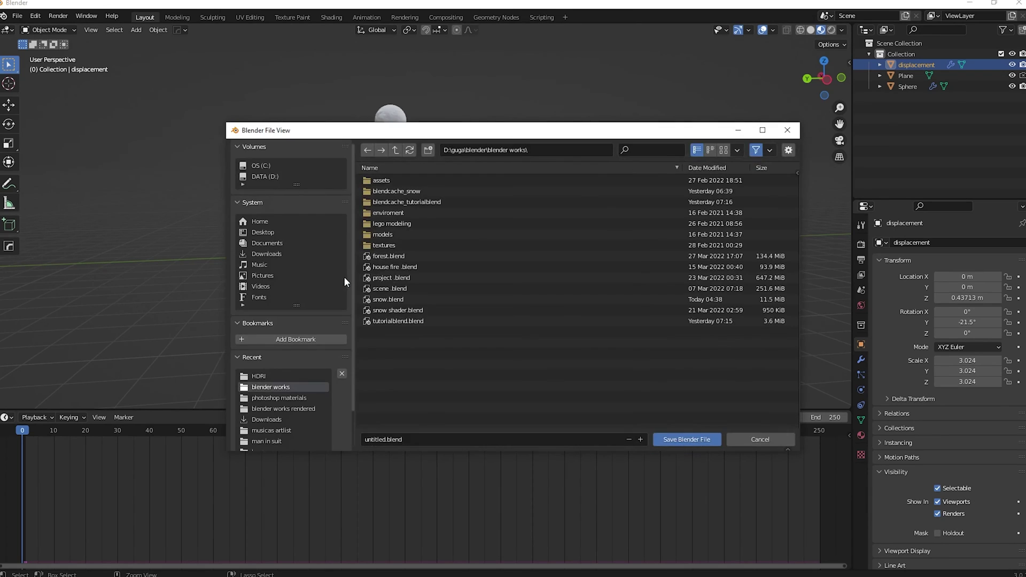
left_click(399, 321)
left_click(678, 440)
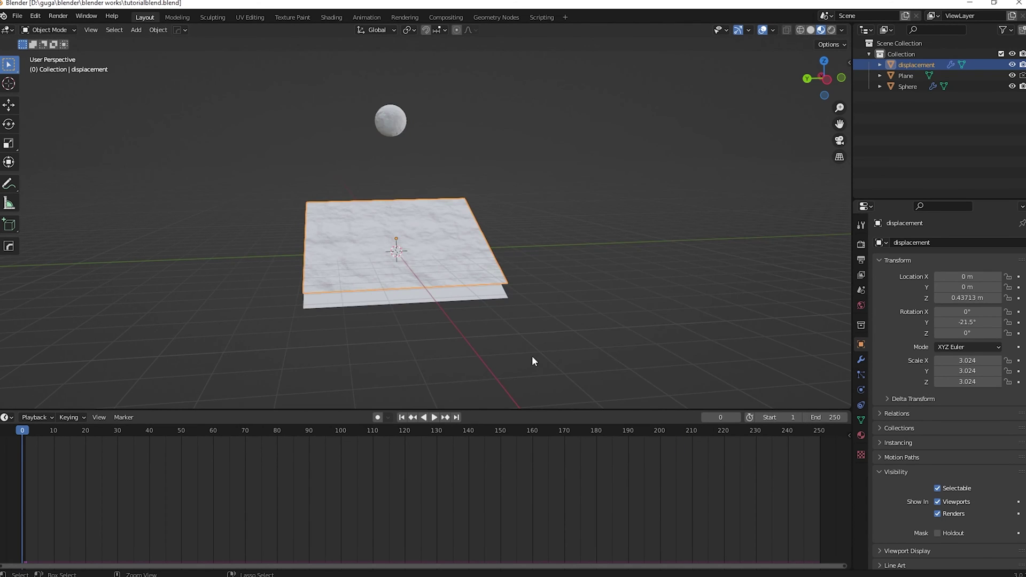
Open the displacement plane's Dynamic Paint physics settings and expand the surface's cache section.
scroll(441, 296, "up", 6)
middle_click_drag(442, 296, 438, 245)
scroll(438, 246, "down", 4)
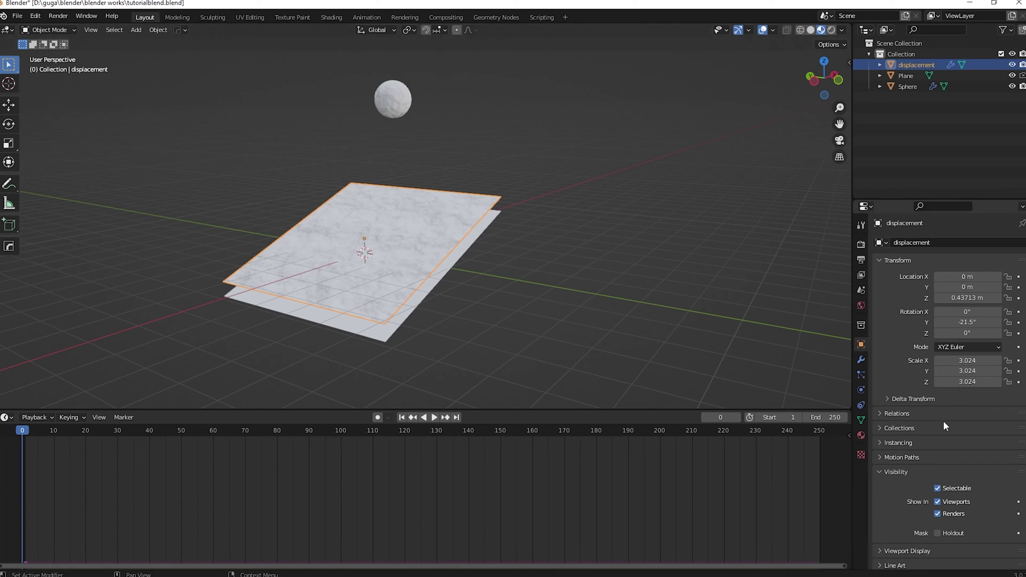
left_click(861, 390)
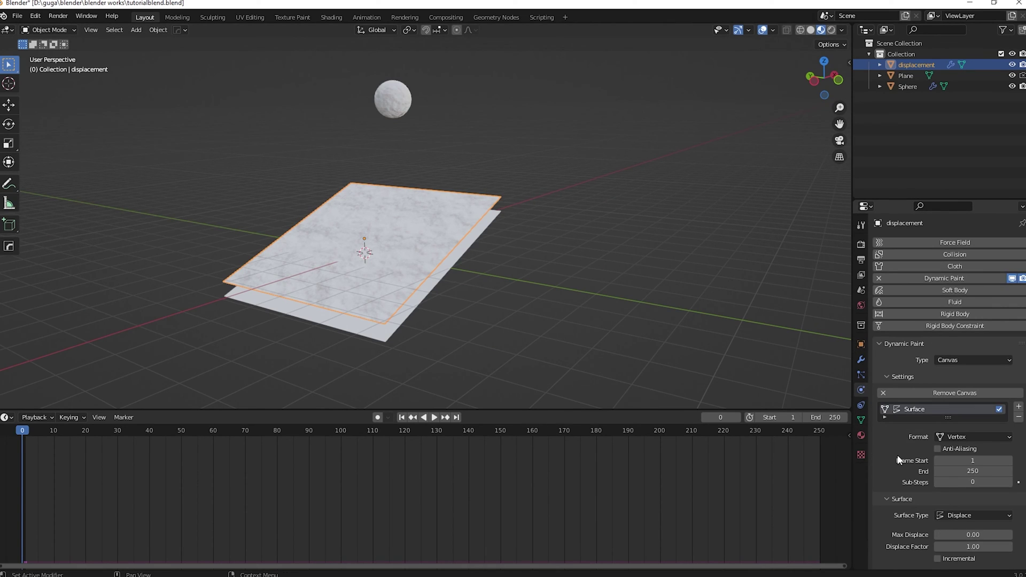
scroll(898, 458, "down", 3)
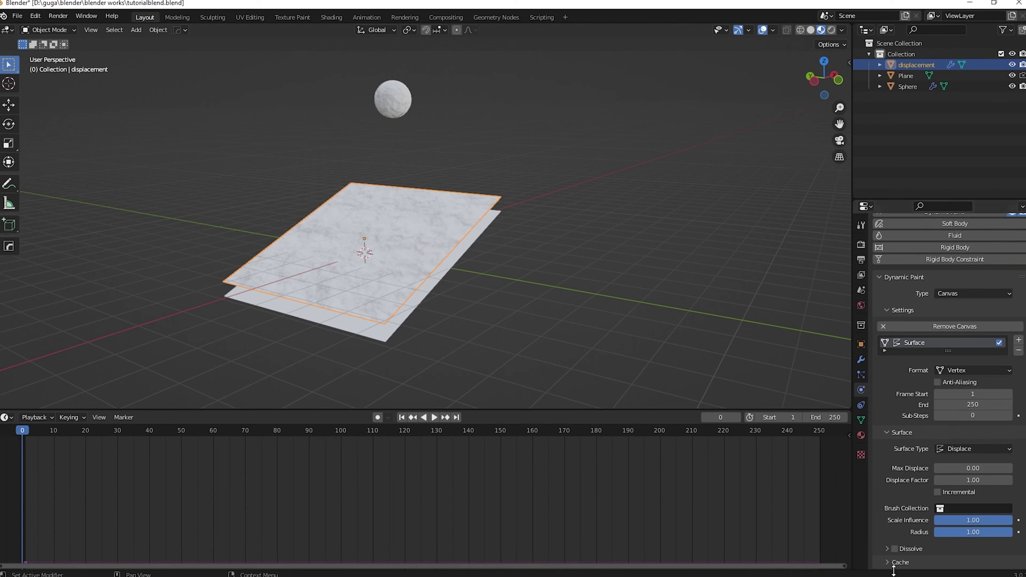
left_click(889, 562)
scroll(887, 465, "down", 5)
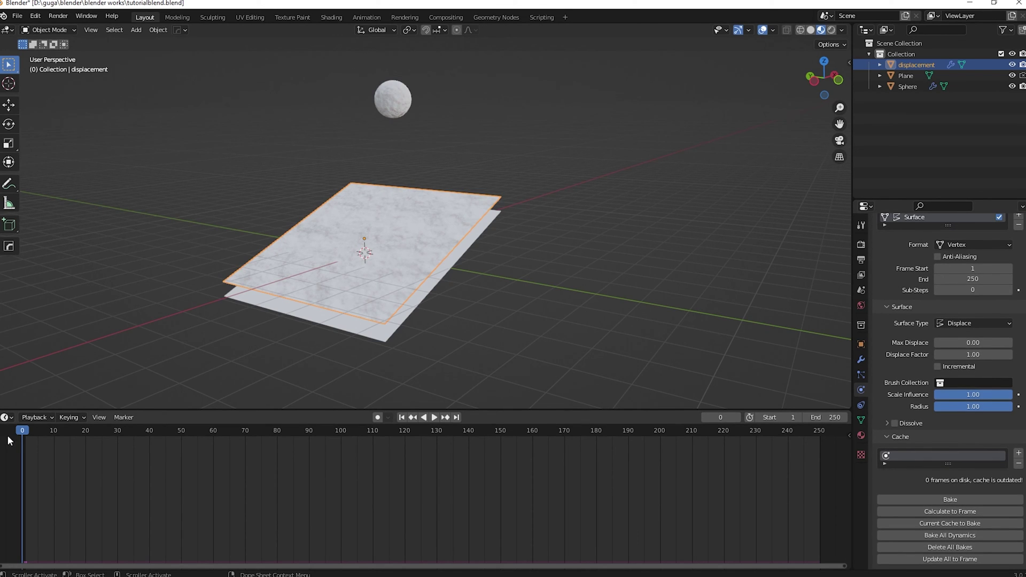
Play the simulation, then stop it with the playhead at frame 65, where the ball leaves the plane.
key("space")
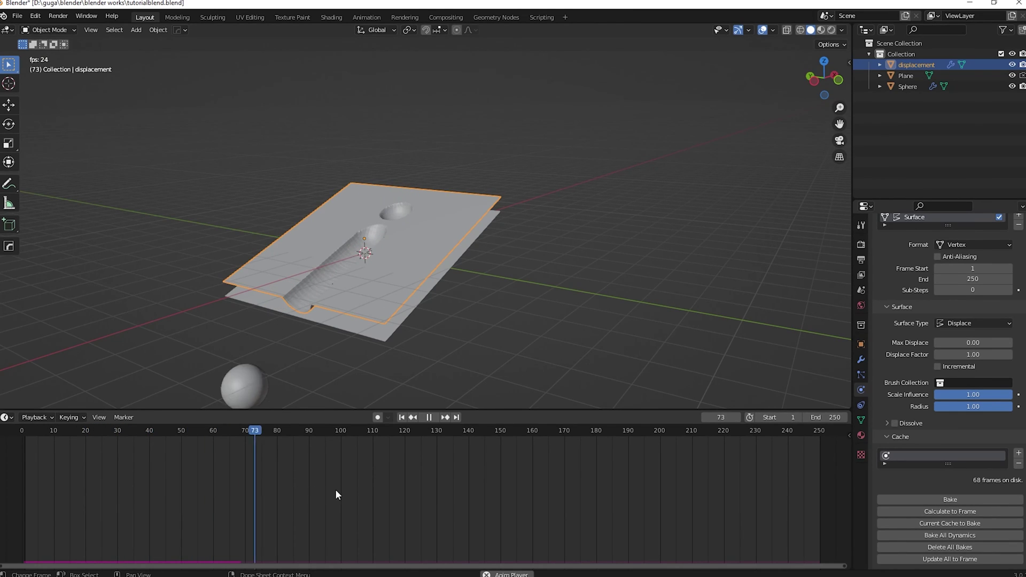
mouse_move(272, 432)
left_mouse_down()
mouse_move(211, 434)
mouse_move(243, 438)
mouse_move(229, 440)
left_mouse_up()
key("space")
Set the Dynamic Paint surface's end frame and the scene's end frame both to 65.
scroll(912, 403, "up", 4)
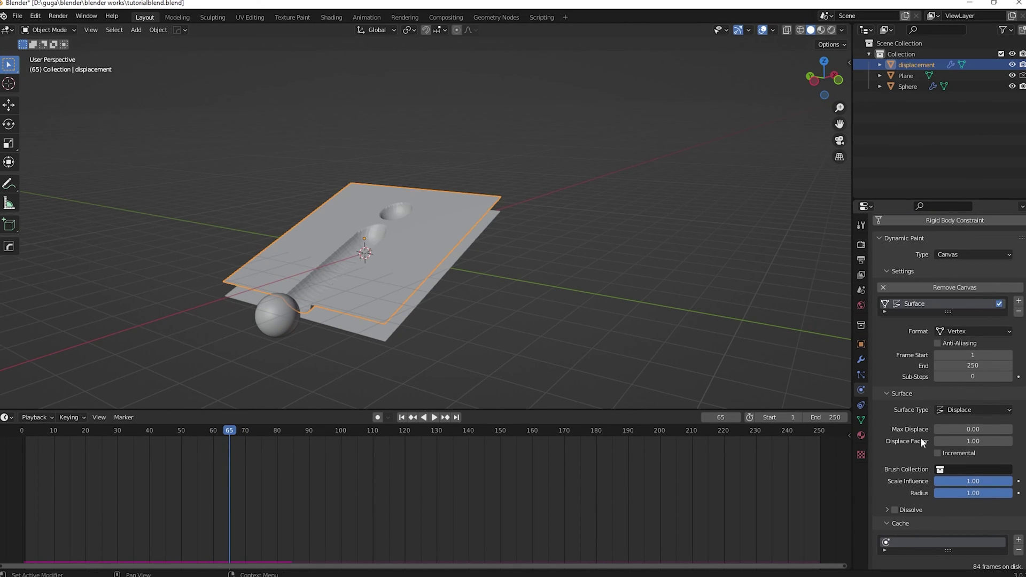
scroll(921, 428, "up", 5)
double_click(960, 471)
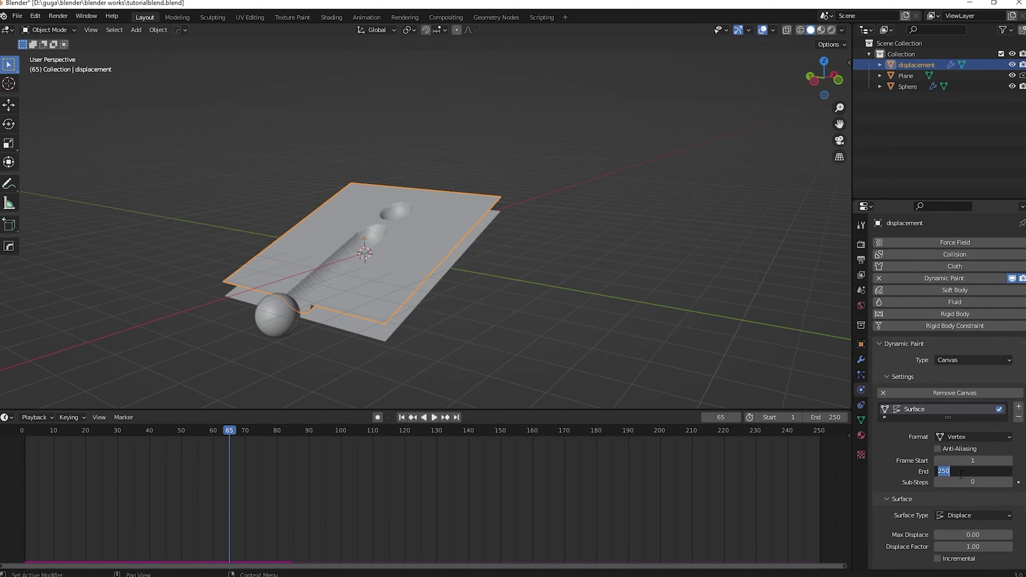
type("65")
key("Return")
double_click(826, 417)
type("65")
key("Return")
Bake the displacement plane's Dynamic Paint surface cache.
scroll(915, 499, "down", 5)
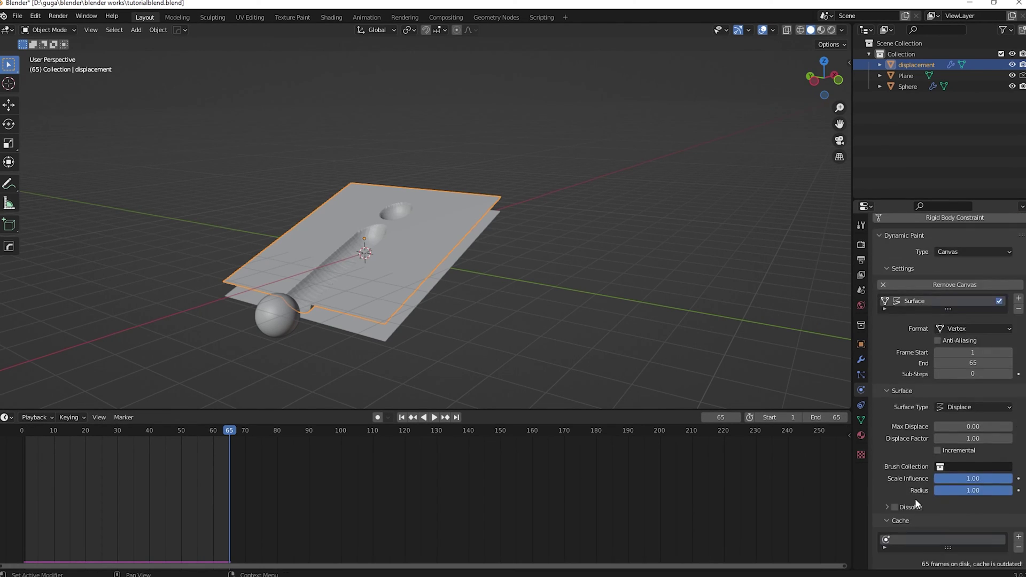
scroll(915, 500, "down", 4)
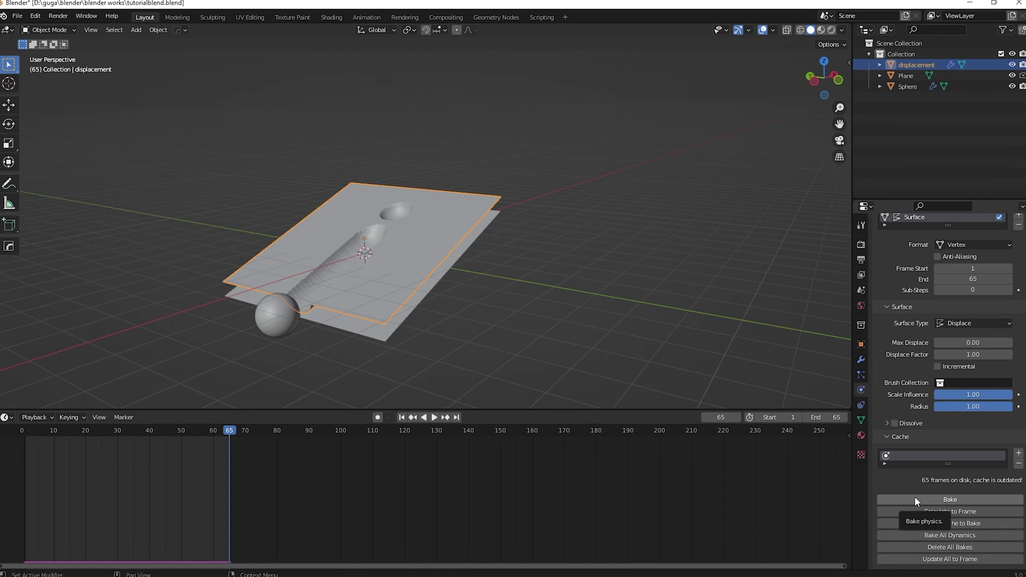
left_click(915, 497)
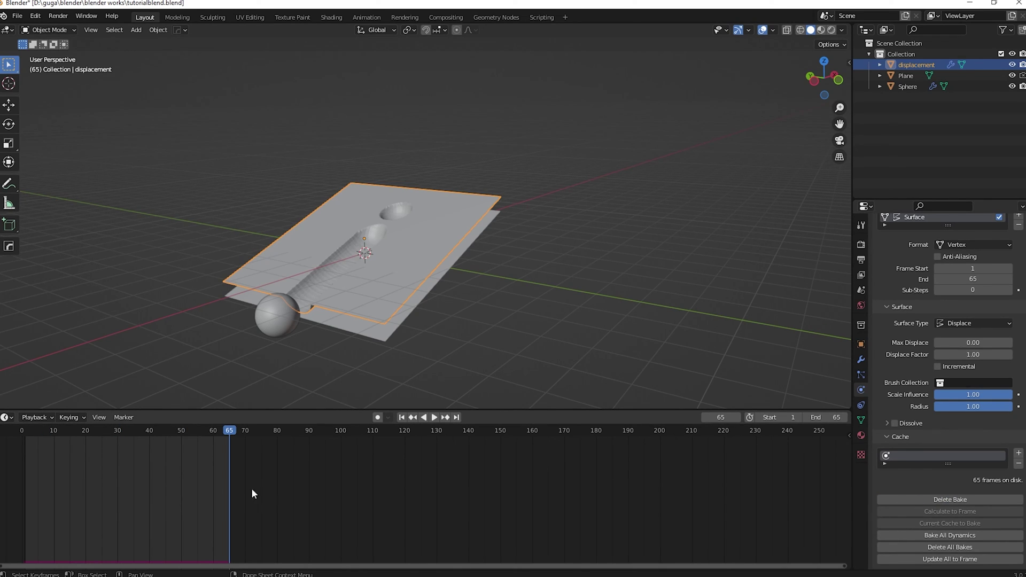
Replay and scrub the animation from the start to check the baked trail on the plane.
left_click_drag(230, 428, 31, 428)
key("space")
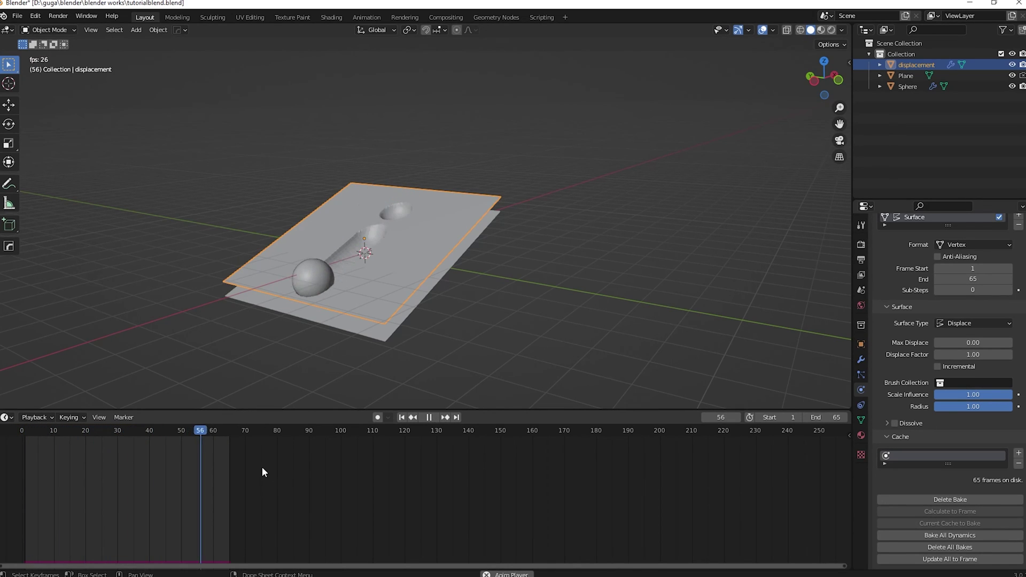
key("space")
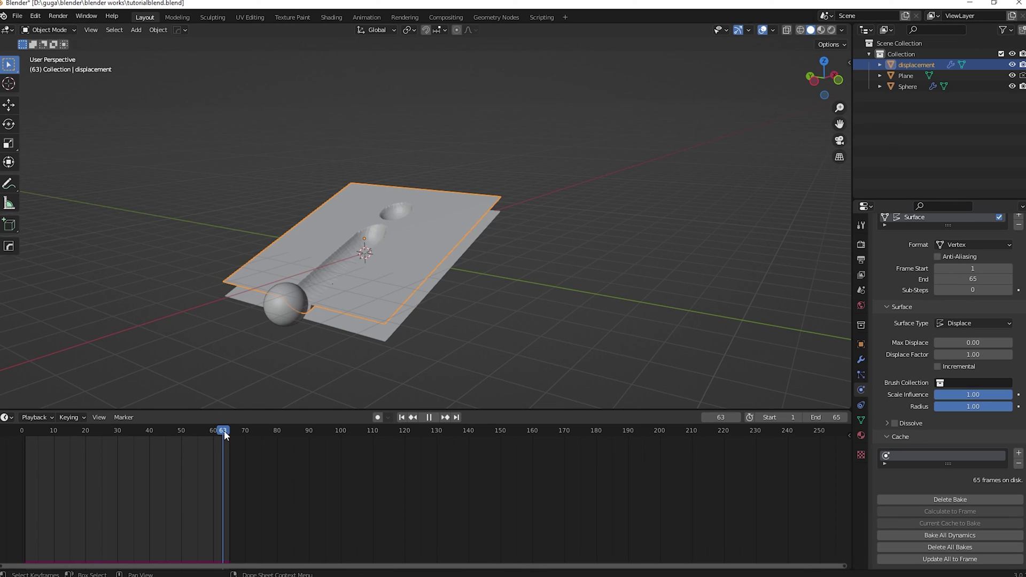
left_click_drag(224, 431, 15, 431)
key("space")
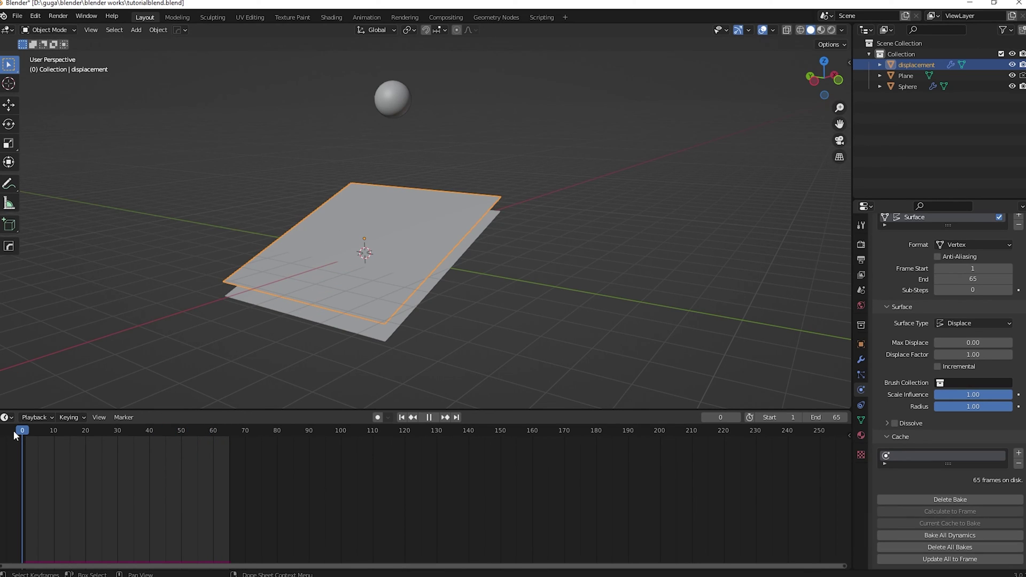
left_click_drag(11, 431, 121, 447)
key("Escape")
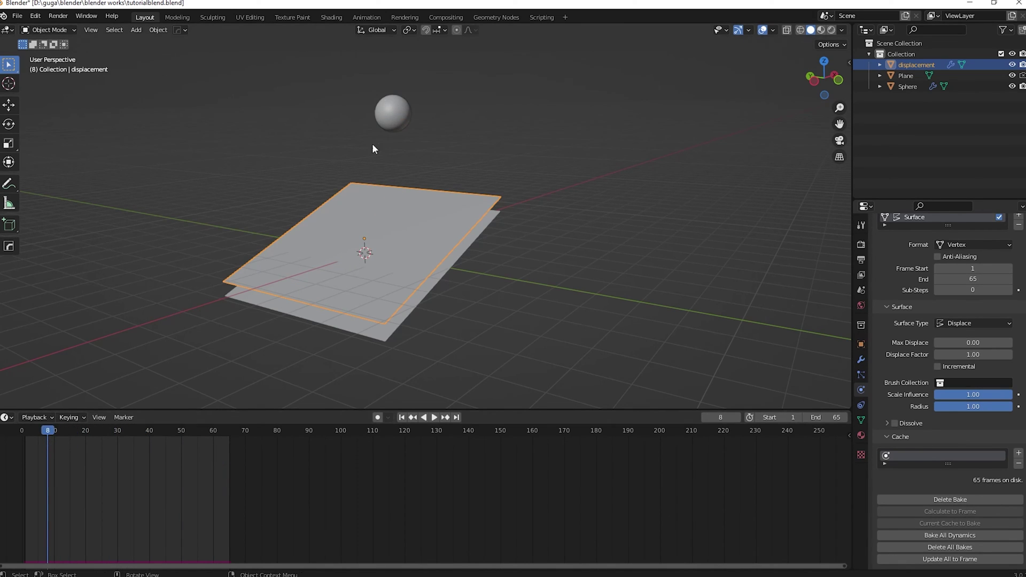
Select the sphere, replay its roll down the plane to frame 65, and return the playhead to frame 0.
left_click(396, 115)
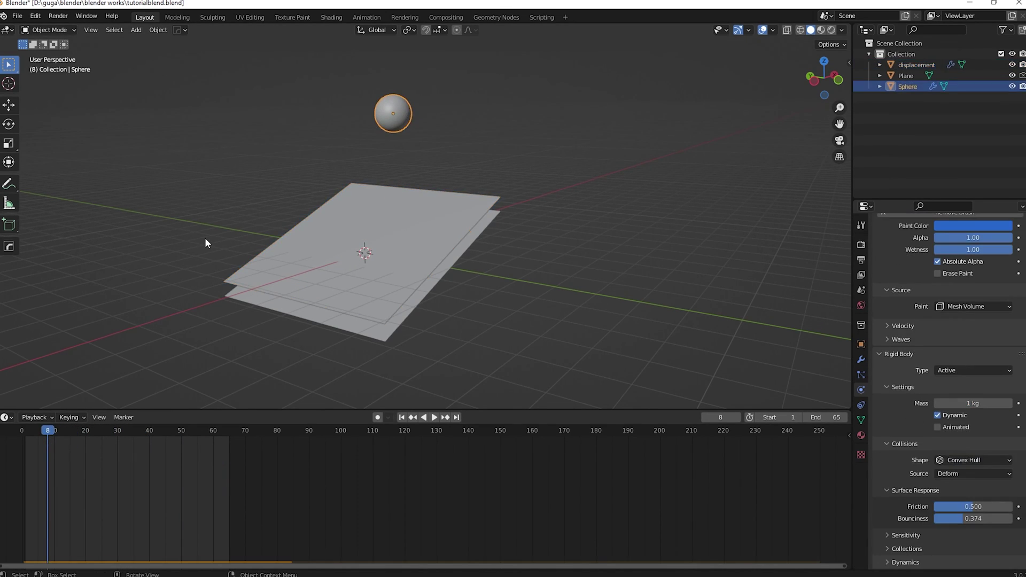
key("space")
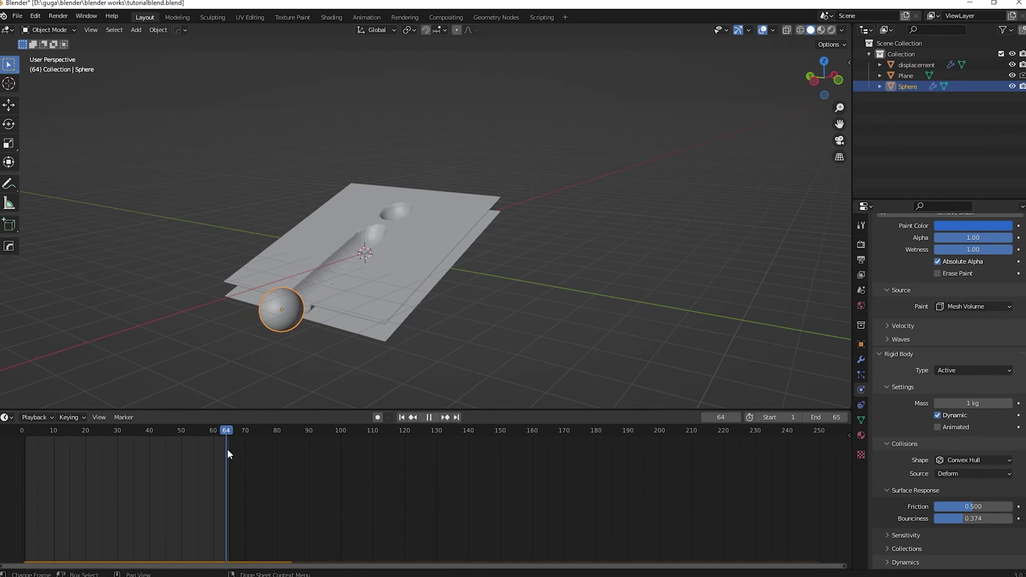
key("space")
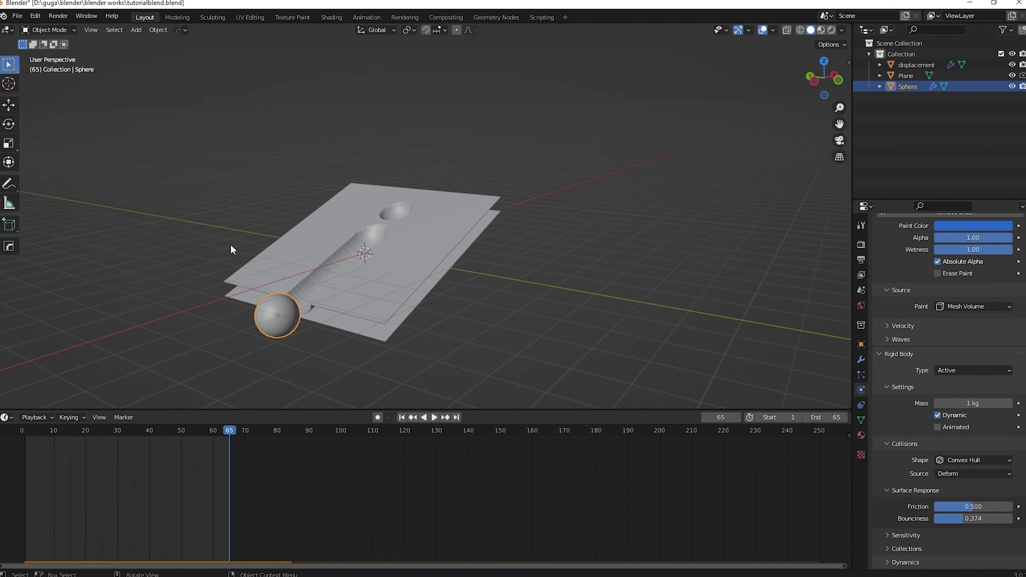
left_click_drag(229, 431, 22, 431)
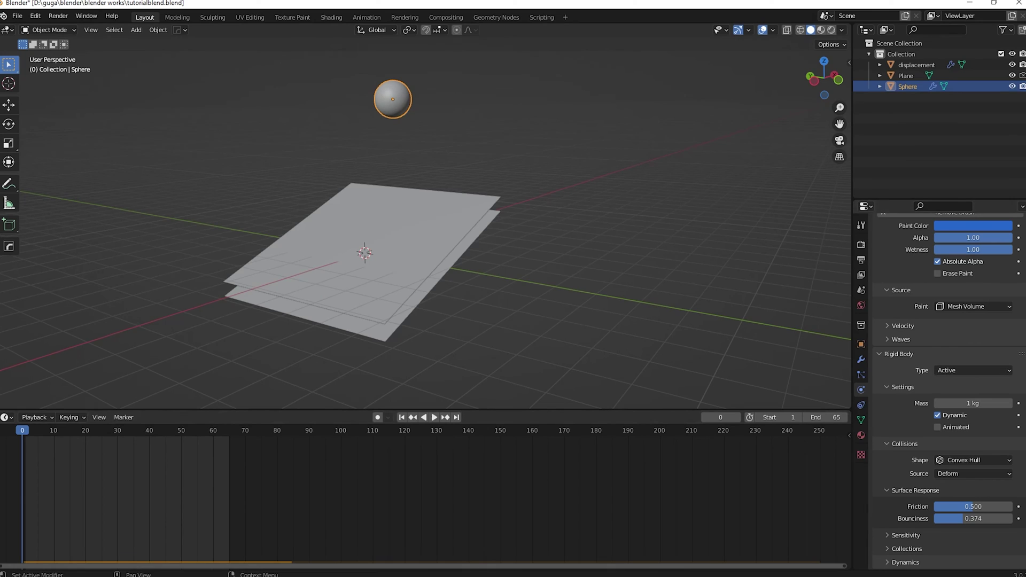
Bake the sphere's rigid body motion to keyframes from frame 1 to 65 with a frame step of 1.
left_click(158, 30)
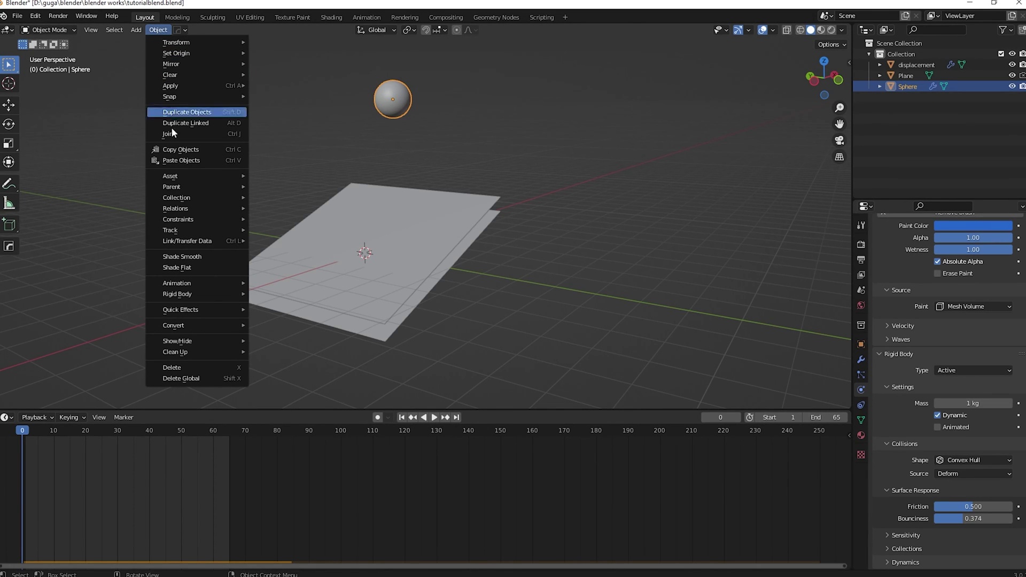
mouse_move(182, 298)
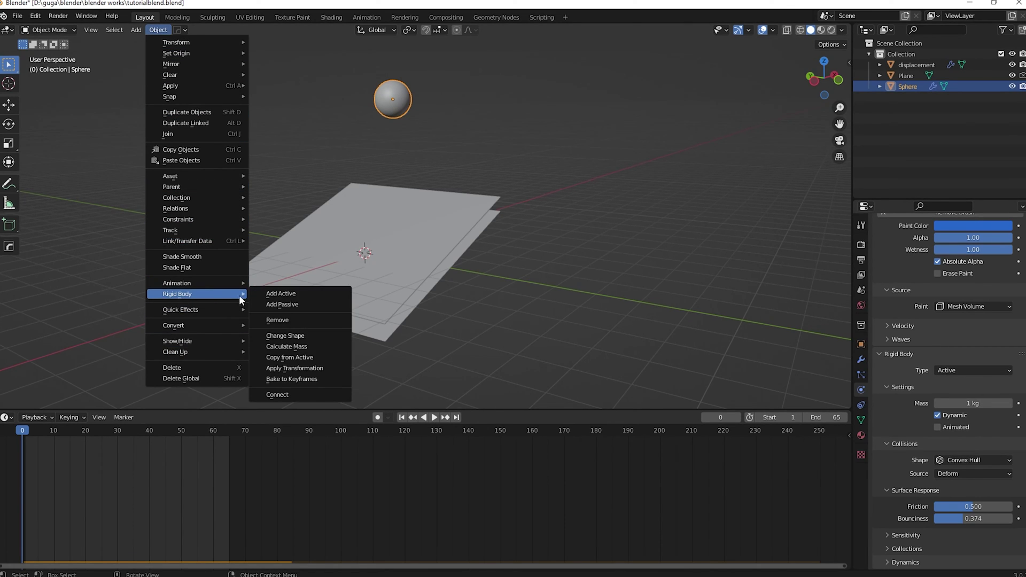
left_click(299, 381)
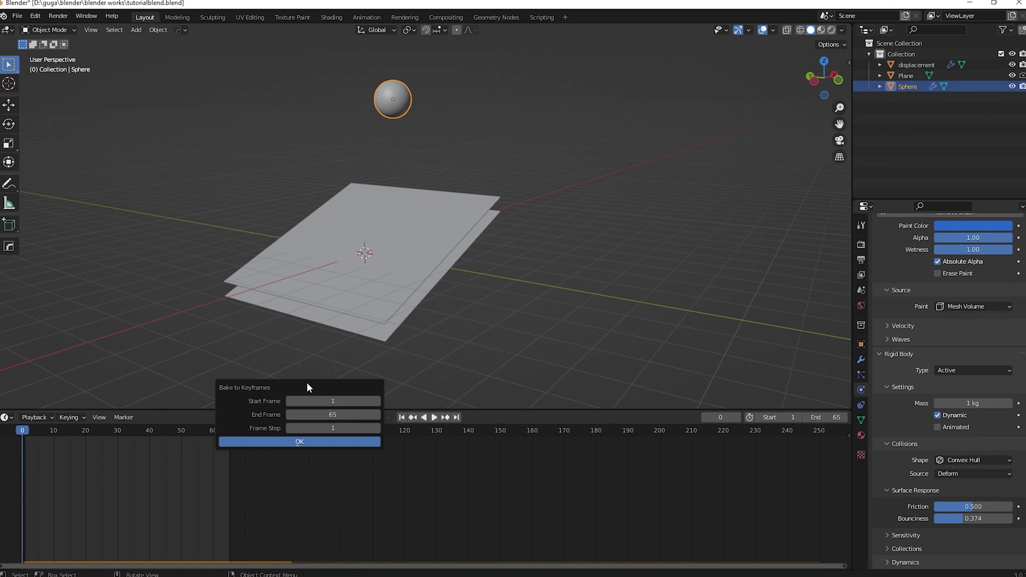
left_click(306, 443)
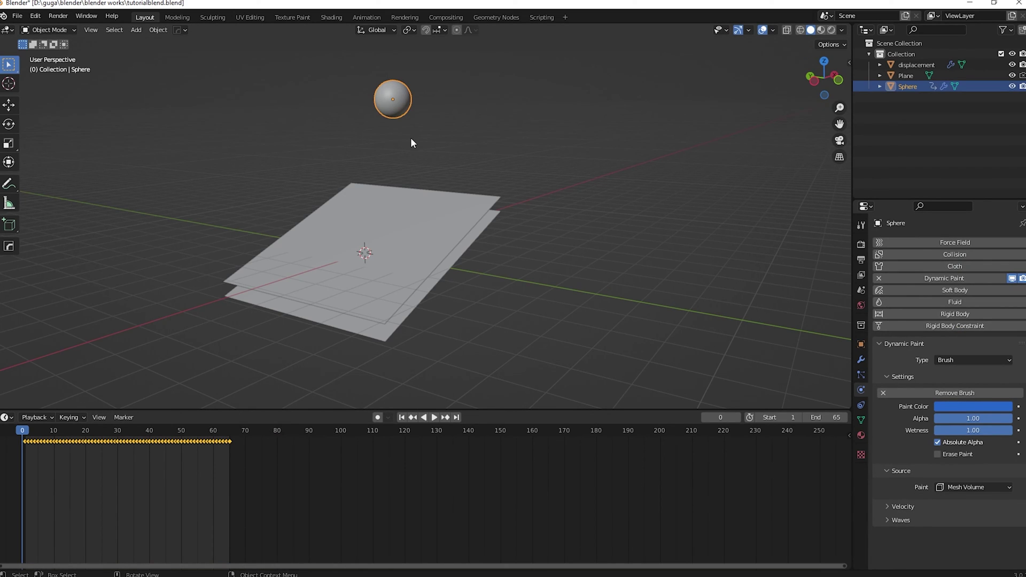
Play back the sphere's keyframed motion and return the playhead to the start.
key("space")
left_click_drag(129, 443, 25, 440)
key("Escape")
left_click(330, 18)
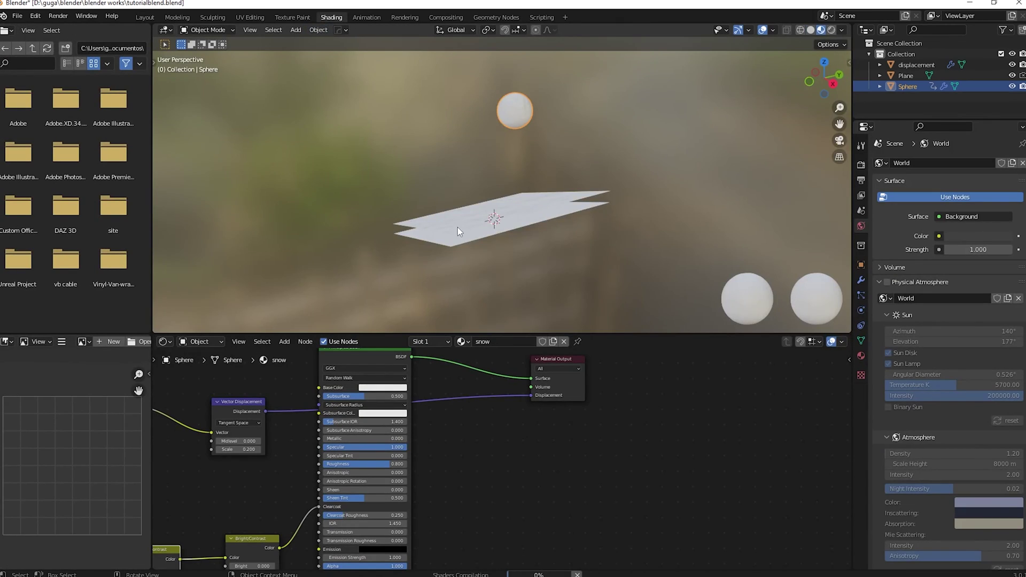
scroll(517, 241, "up", 5)
scroll(571, 265, "down", 5)
middle_click_drag(608, 239, 483, 185)
left_click(144, 17)
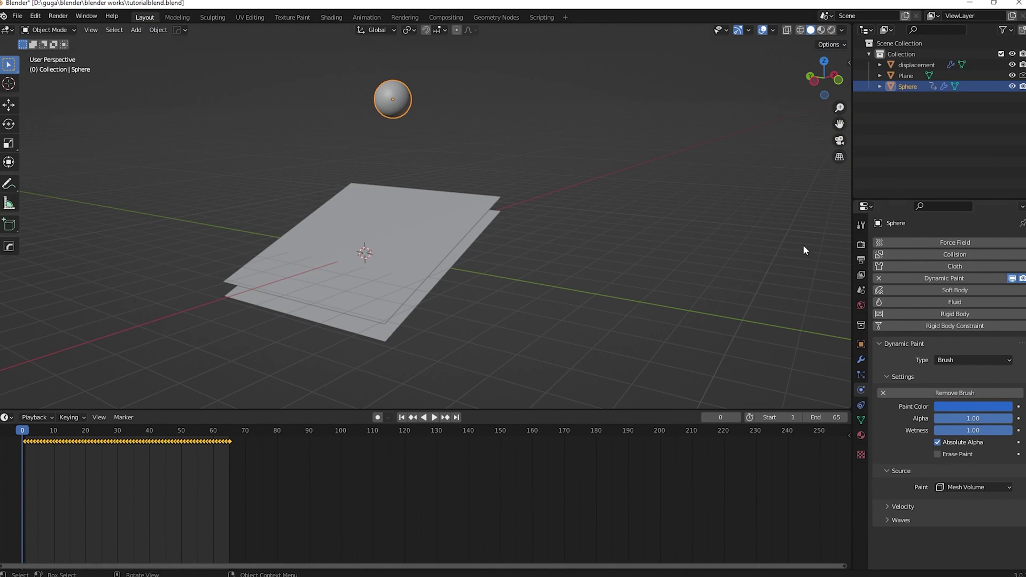
Show the World properties and change the timeline area into a Shader Editor.
left_click(860, 307)
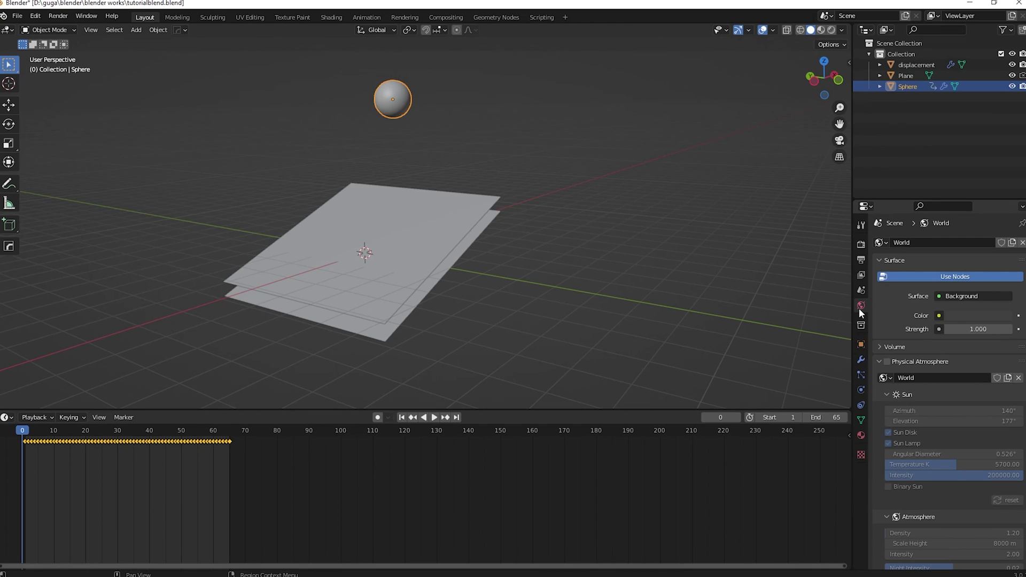
left_click(6, 418)
left_click(40, 521)
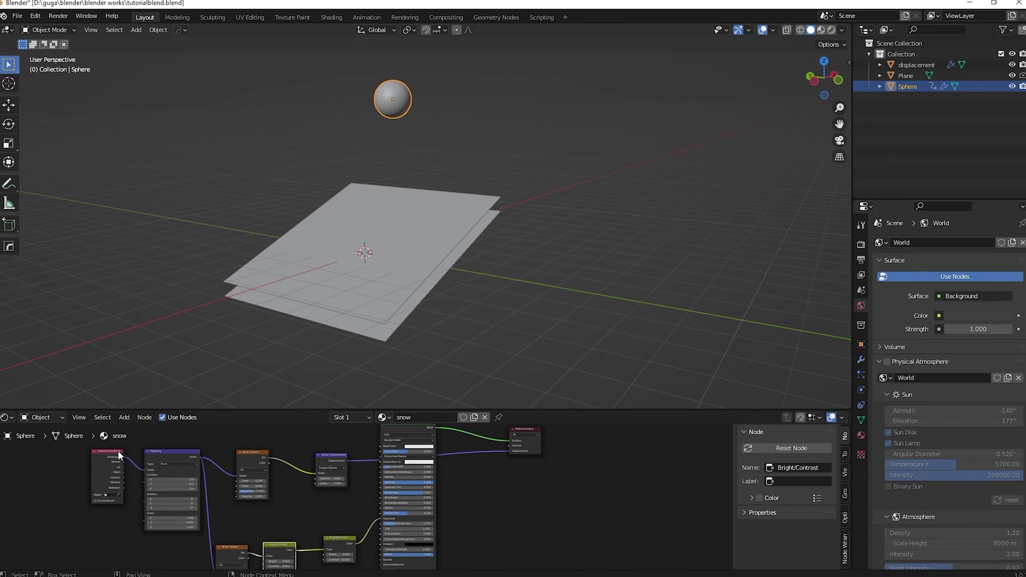
left_click(48, 415)
left_click(38, 435)
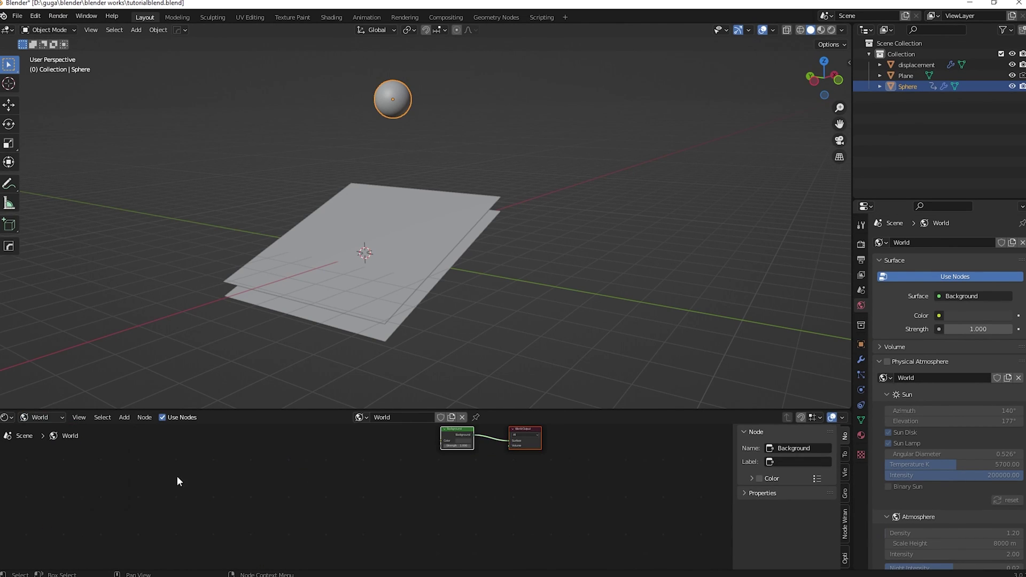
key("shift+a")
type("e")
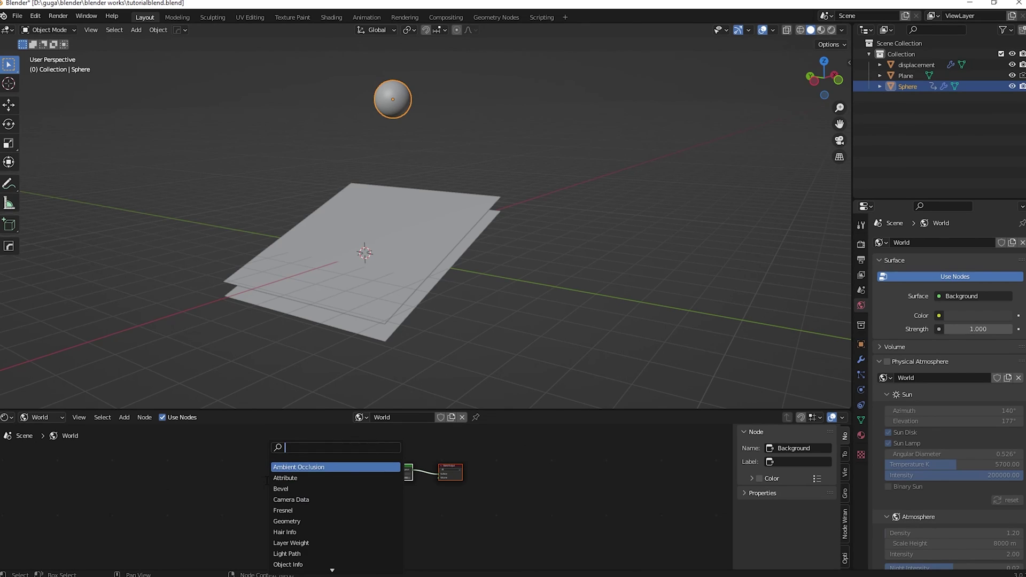
key("BackSpace")
key("Escape")
left_click(33, 418)
left_click(52, 428)
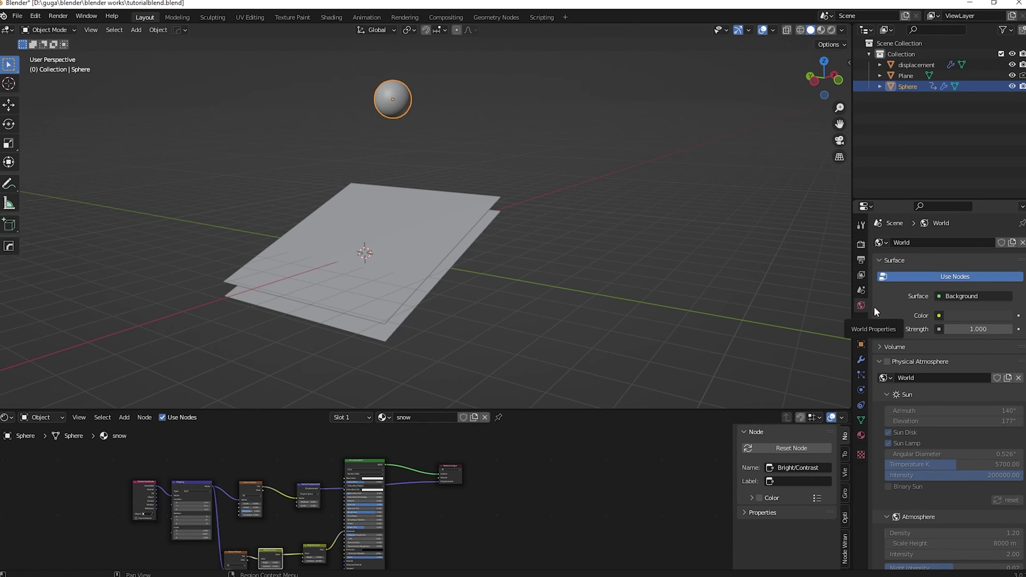
Assign an Environment Texture to the world color and load snowy_park_01_4k.hdr from the HDRI folder.
left_click(940, 315)
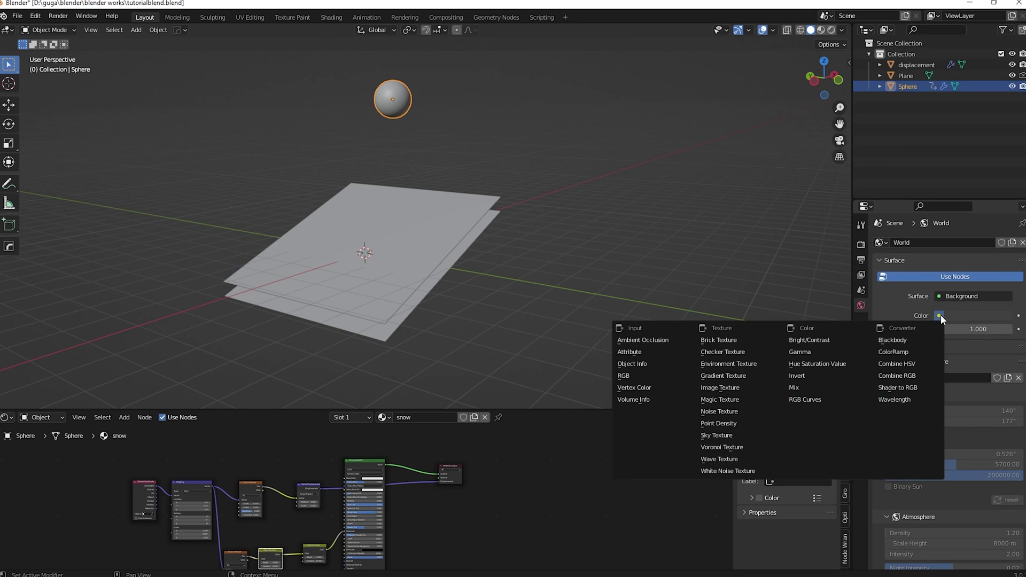
left_click(941, 316)
left_click(941, 315)
left_click(736, 362)
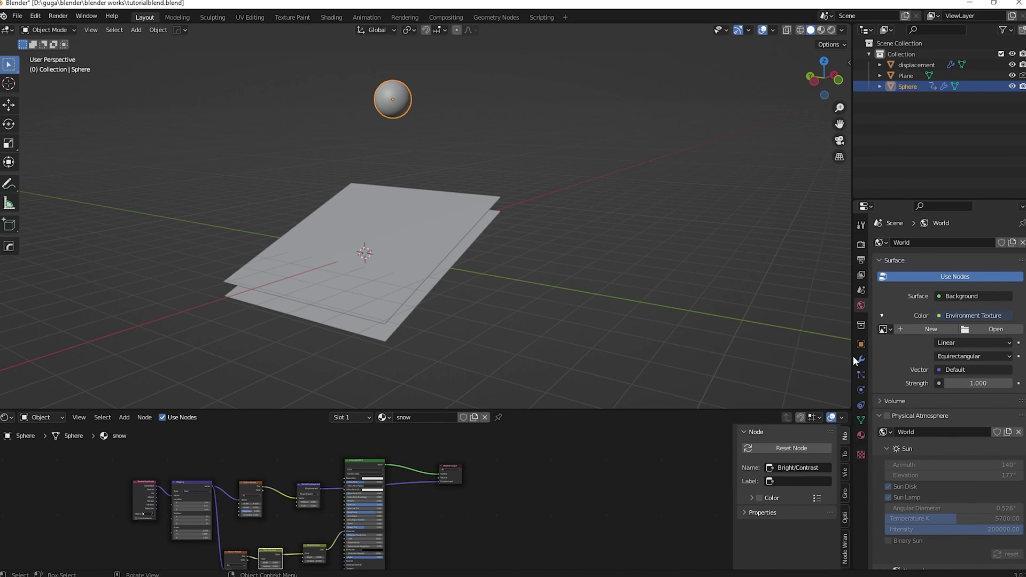
left_click(988, 329)
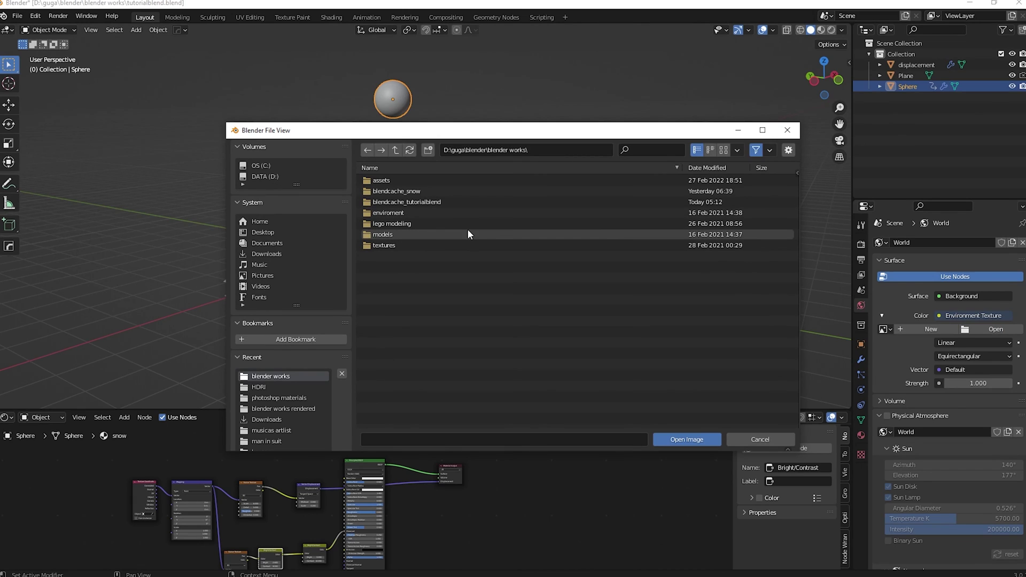
left_click(270, 387)
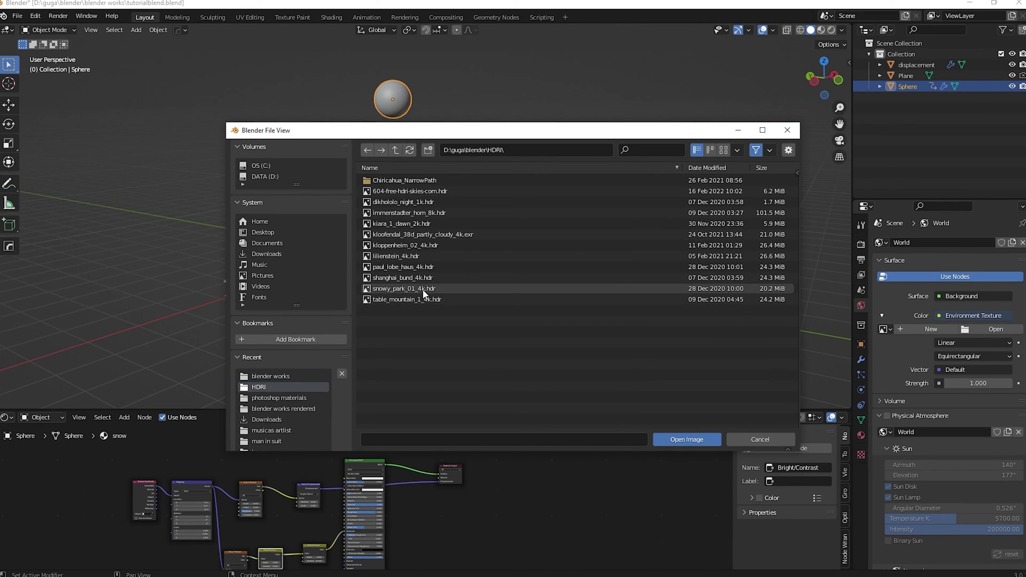
double_click(396, 289)
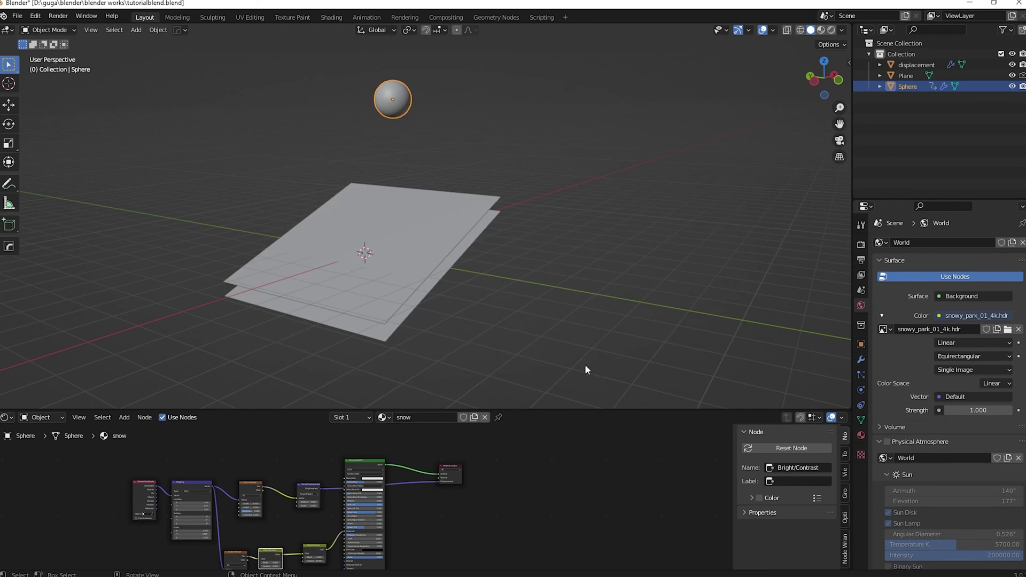
Switch the viewport to Material Preview shading lit by the scene lights and scene world.
left_click(821, 30)
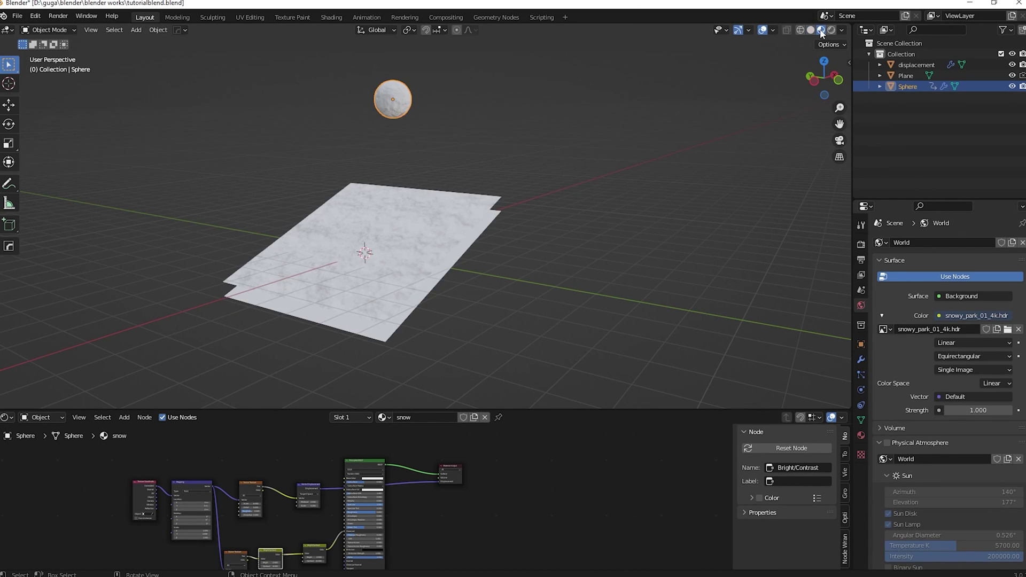
left_click(842, 31)
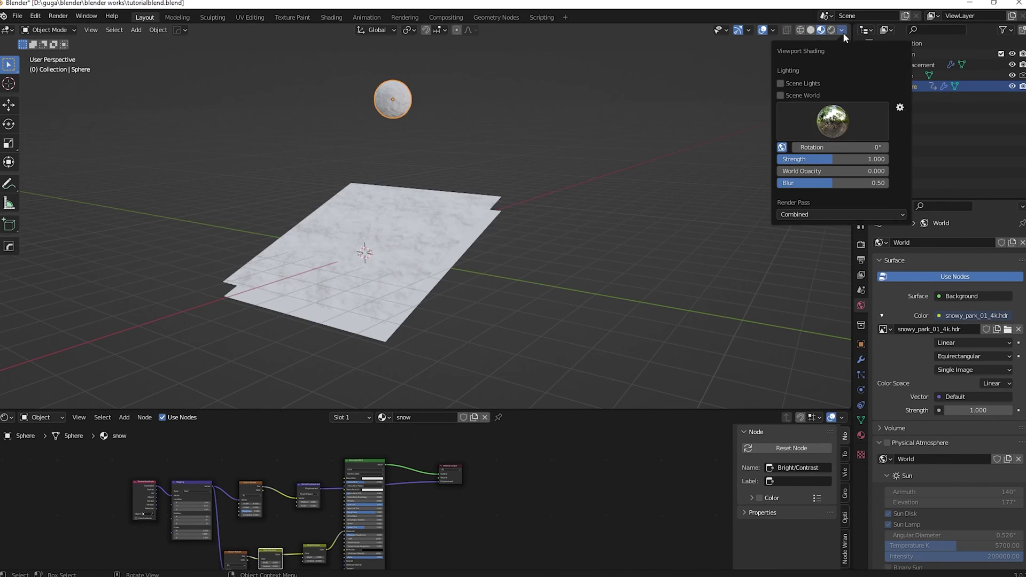
left_click(780, 84)
left_click(781, 96)
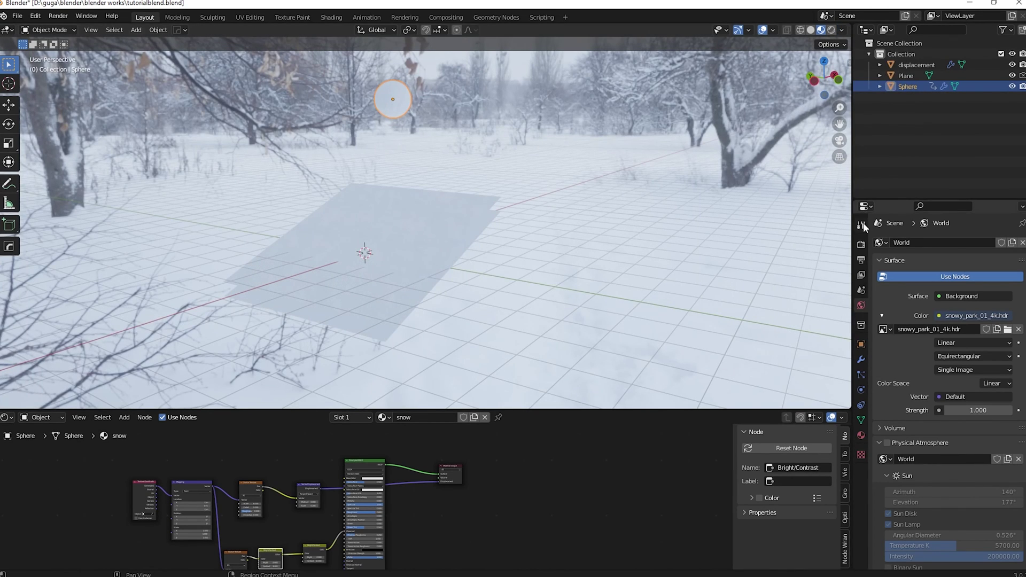
Set the scene's render engine to Cycles.
left_click(859, 245)
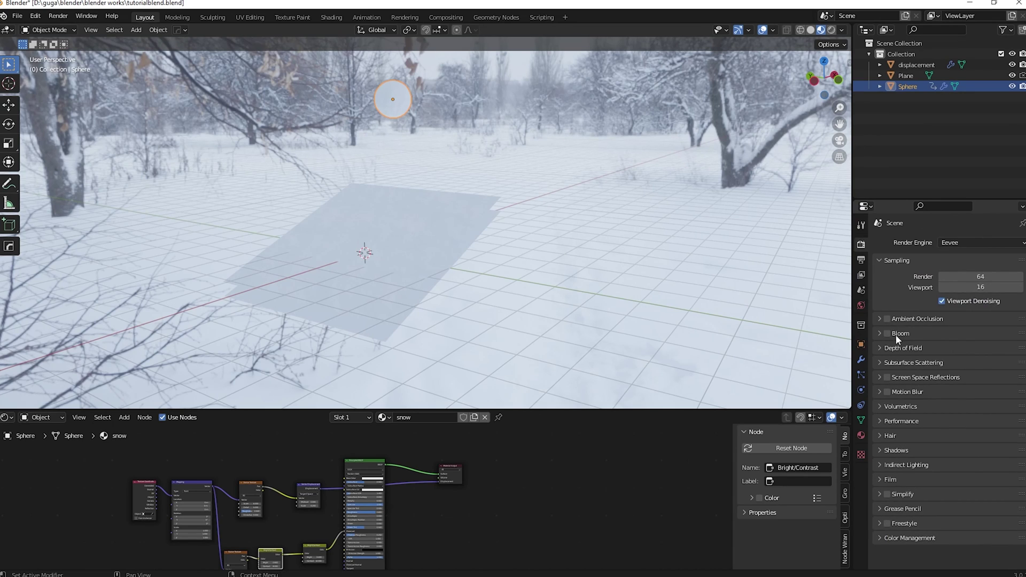
left_click(983, 241)
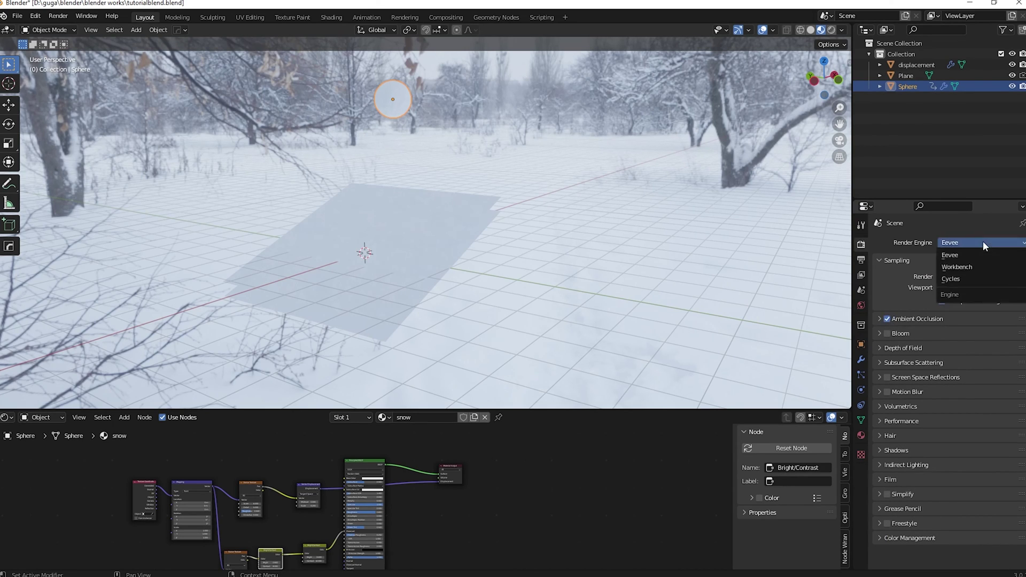
left_click(958, 279)
Enable a transparent background in the render's Film settings.
scroll(957, 282, "down", 3)
left_click(880, 488)
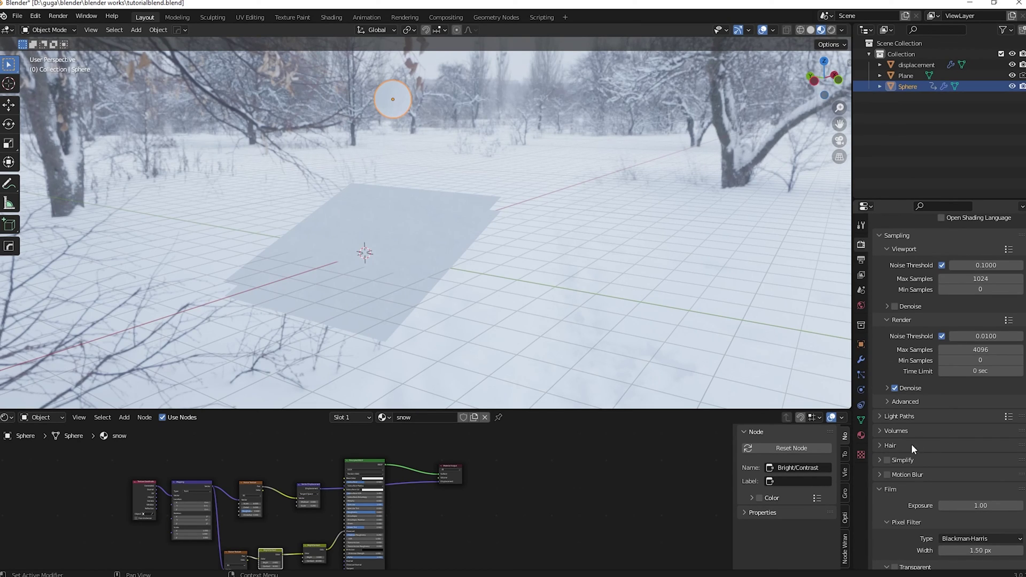
scroll(924, 438, "down", 5)
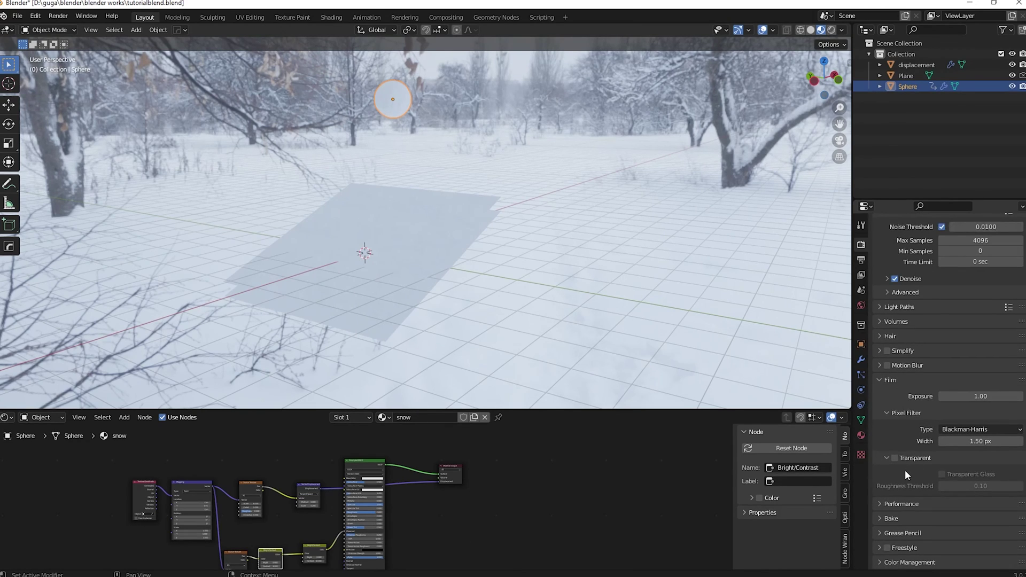
left_click(895, 458)
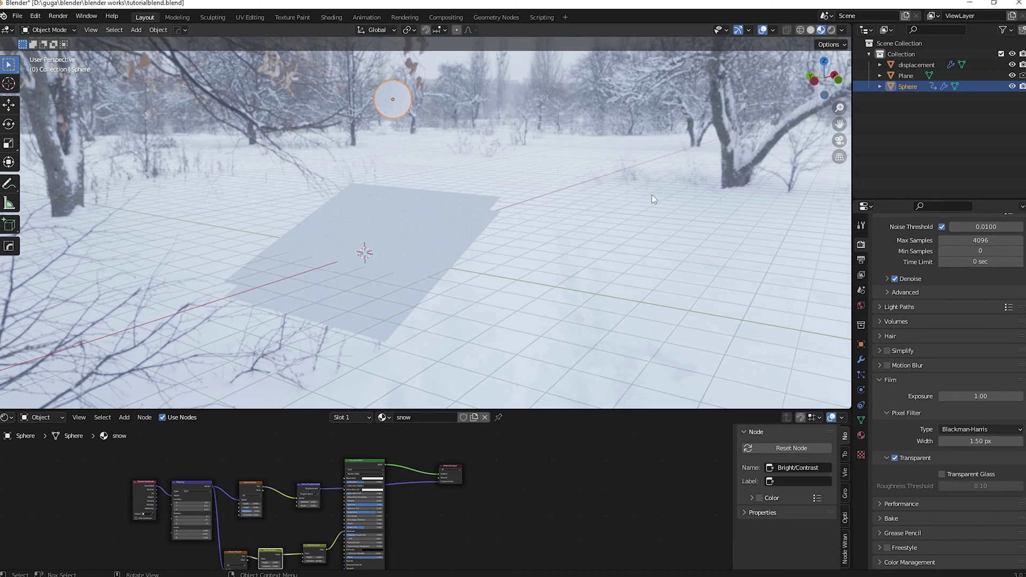
left_click(881, 380)
Switch the viewport to Rendered shading and select the displacement plane.
left_click(832, 29)
middle_click_drag(456, 228, 428, 246)
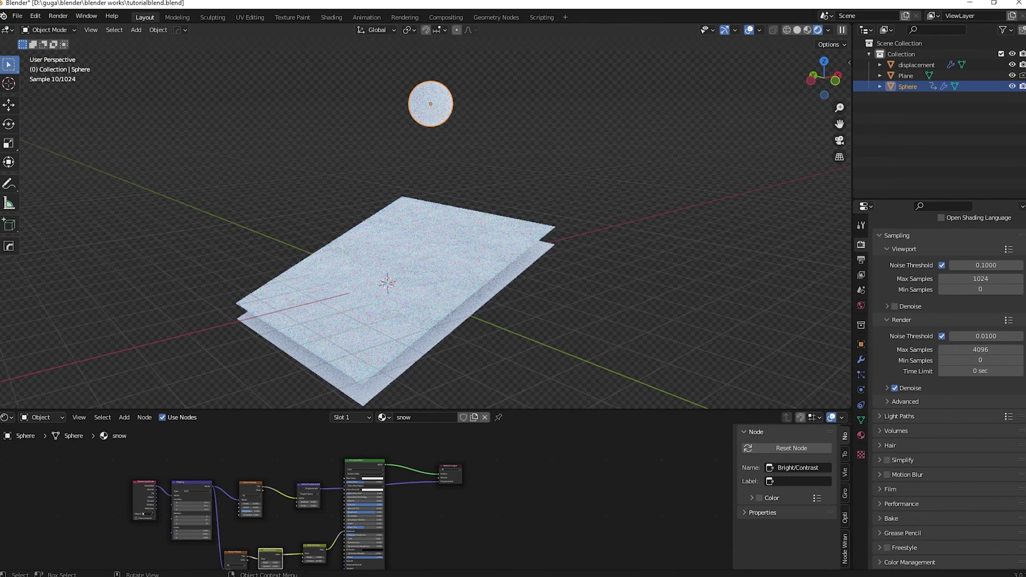
left_click(439, 292)
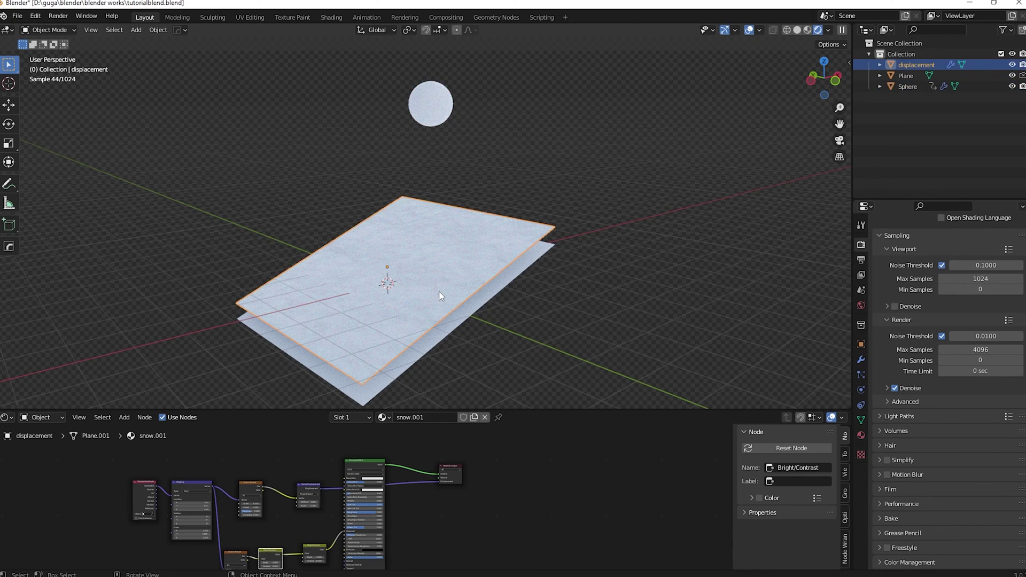